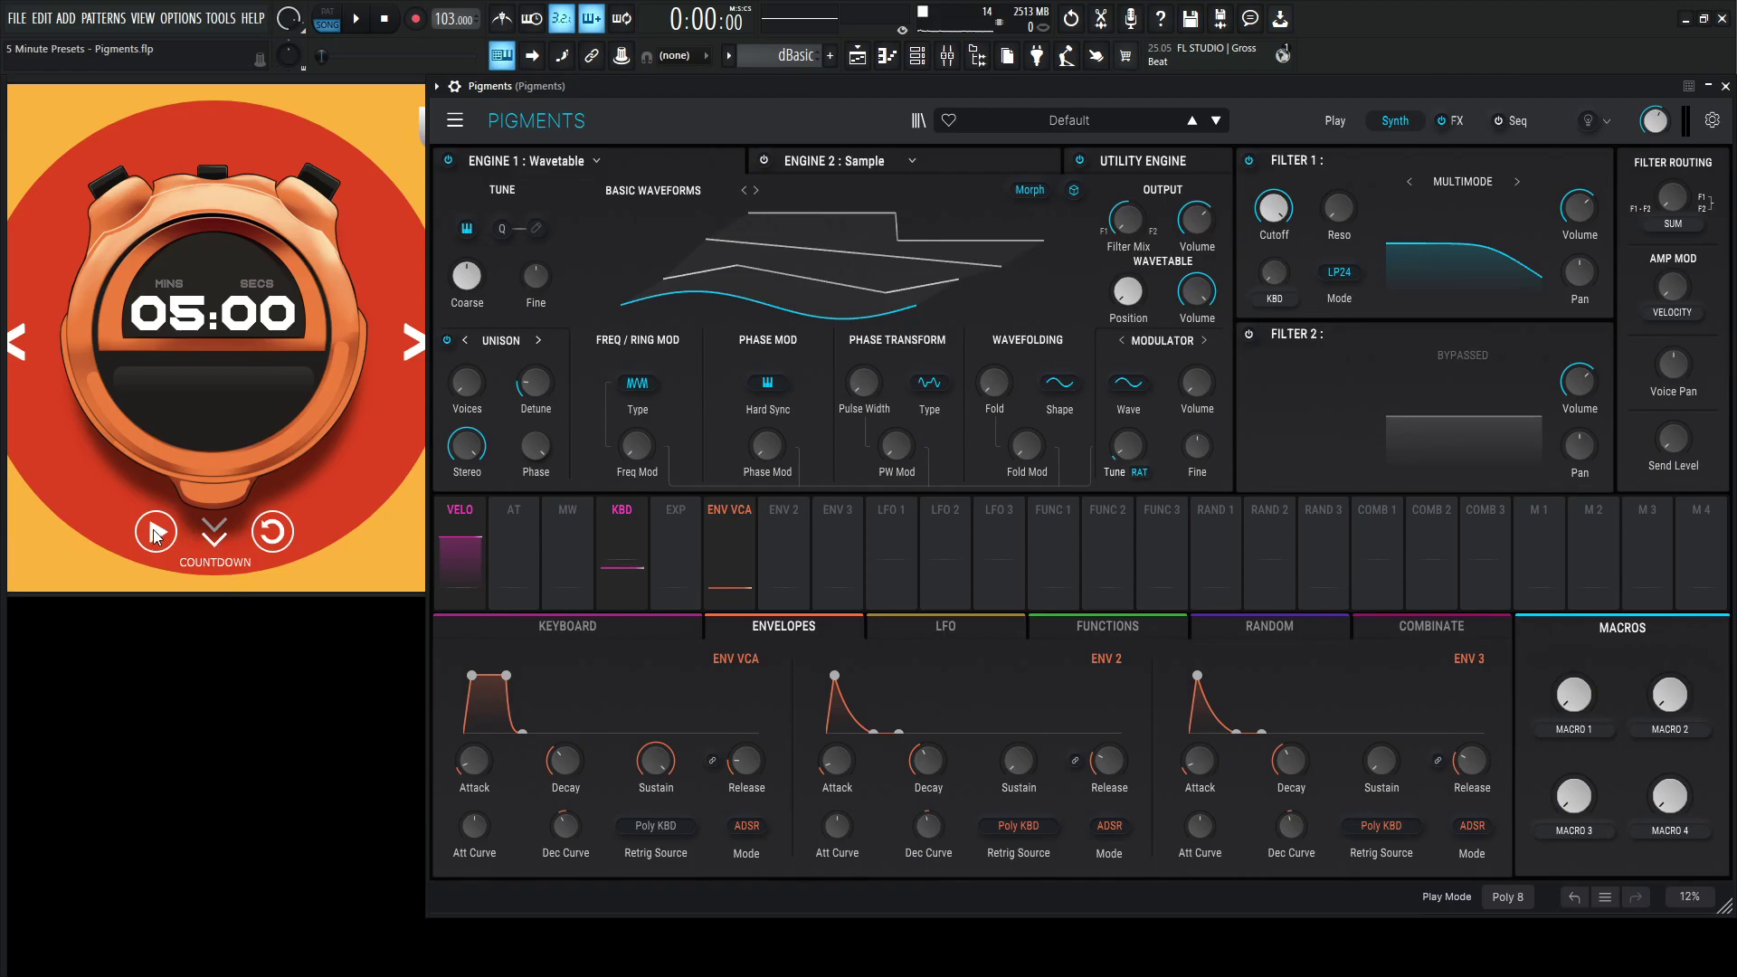
# Step: Load the Broken Reese II wavetable from the Pigments 3.5 folder into Engine 1
pyautogui.click(455, 120)
pyautogui.click(481, 147)
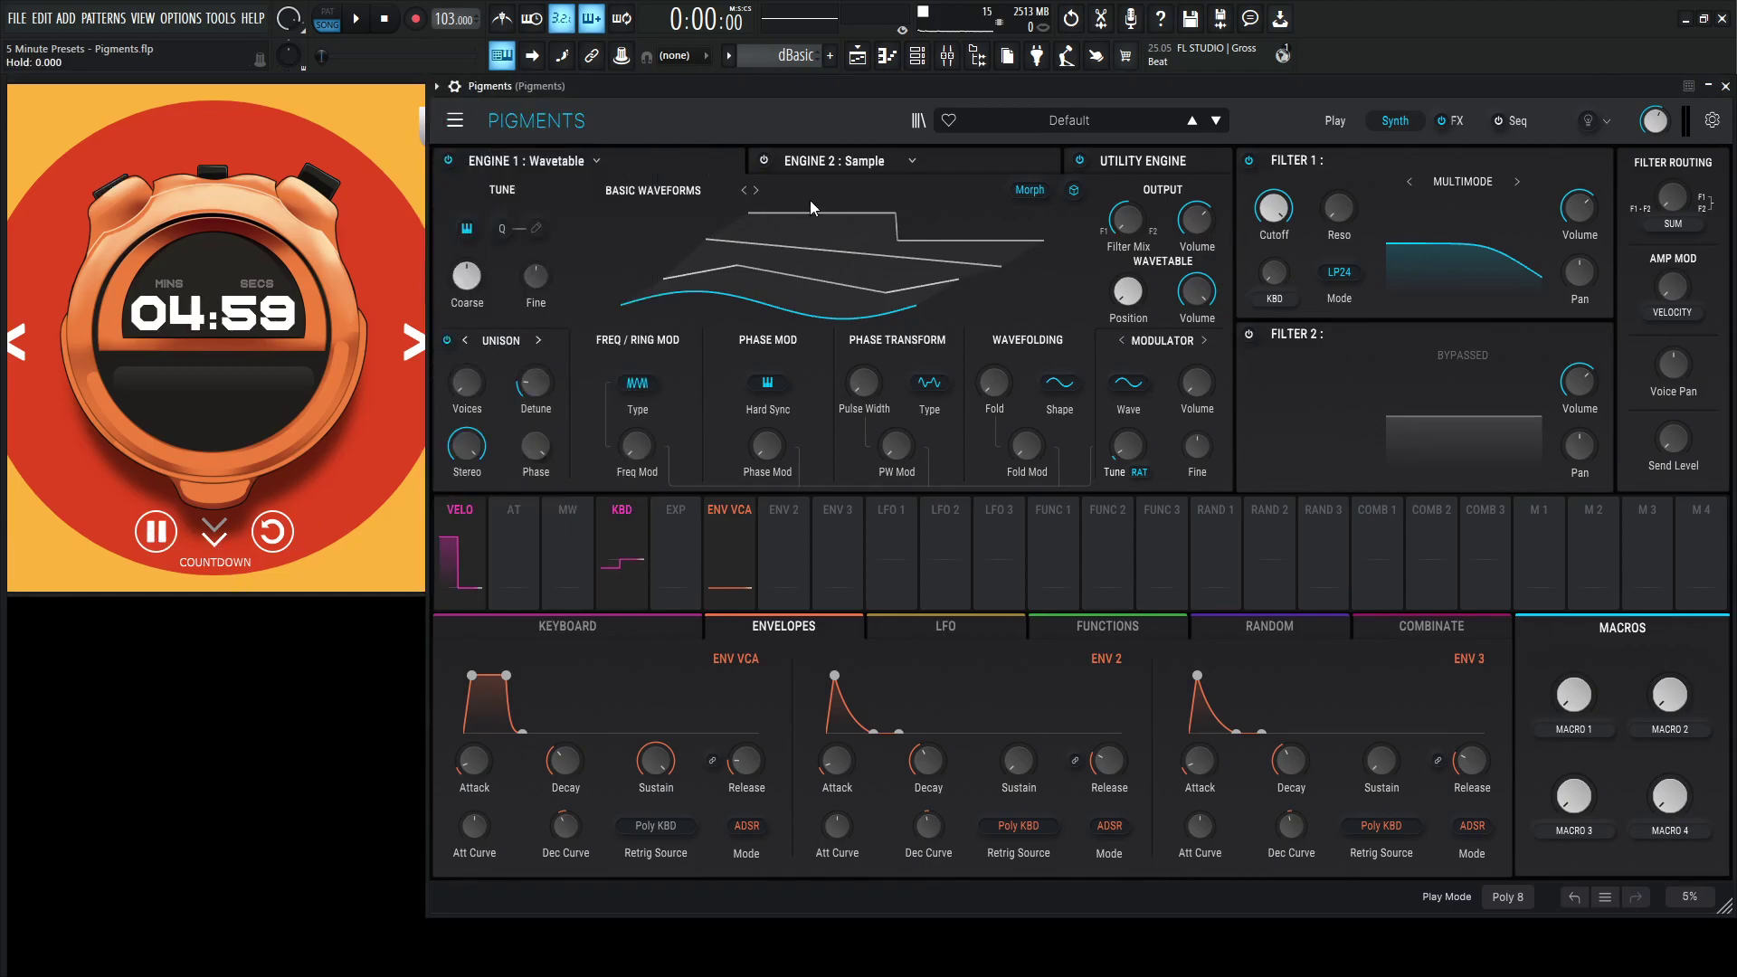
pyautogui.click(733, 241)
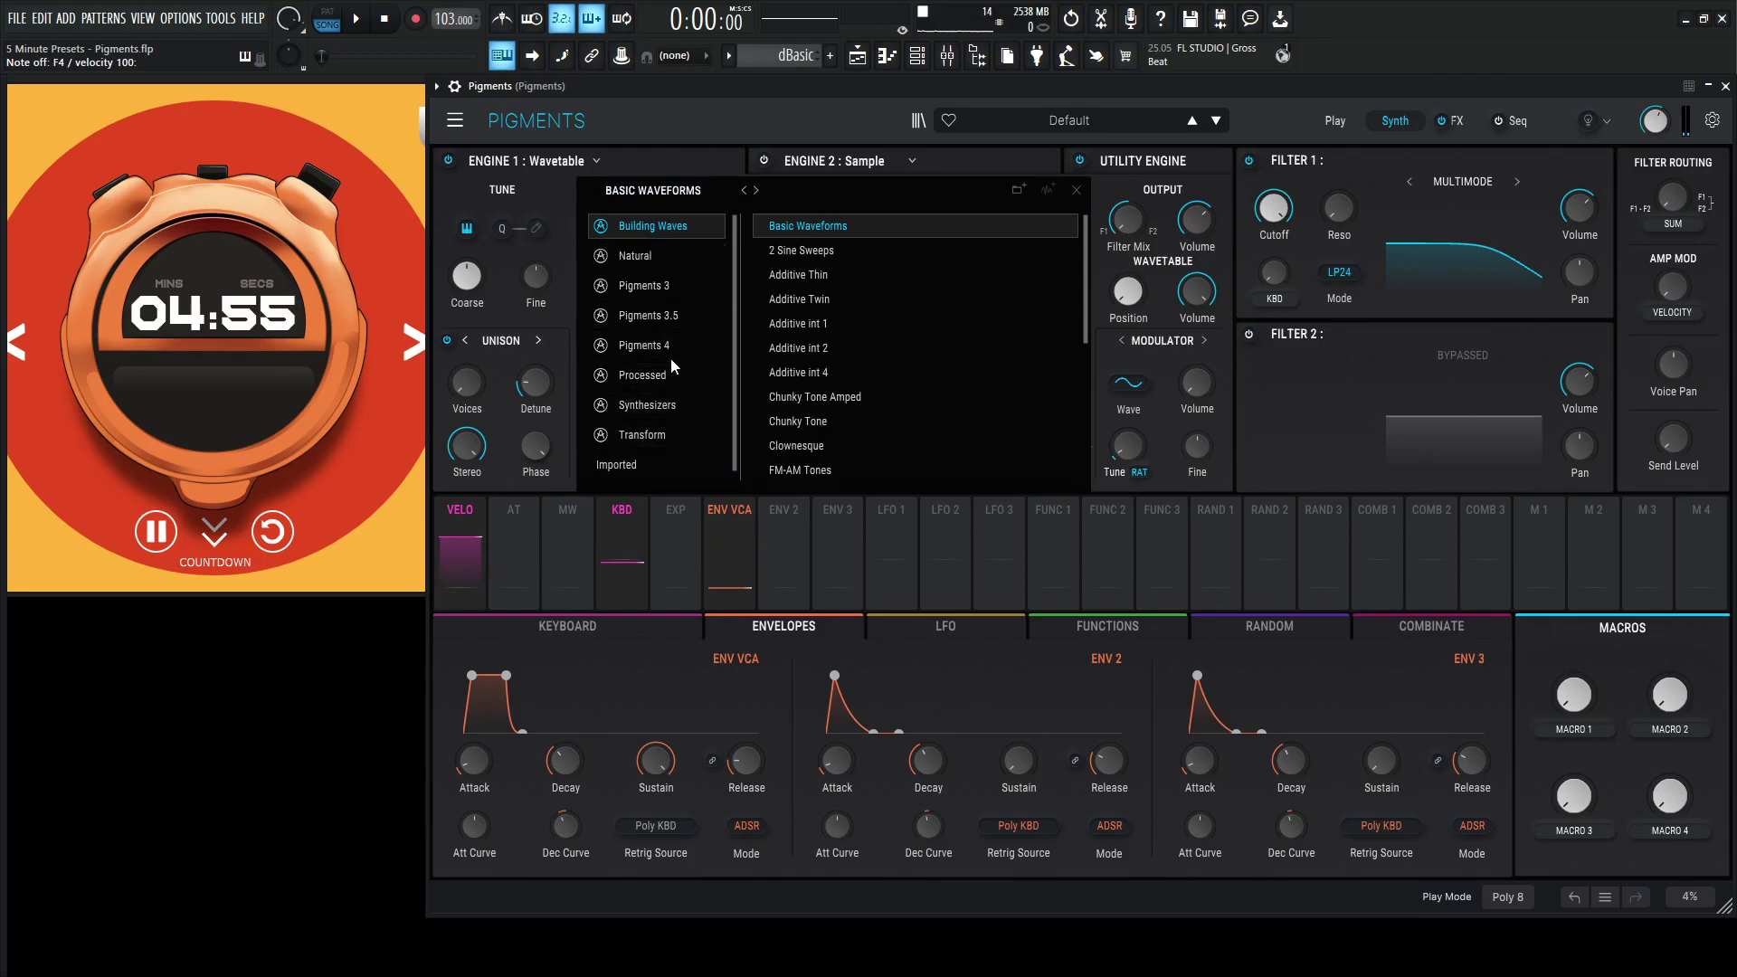
pyautogui.click(719, 317)
pyautogui.click(832, 371)
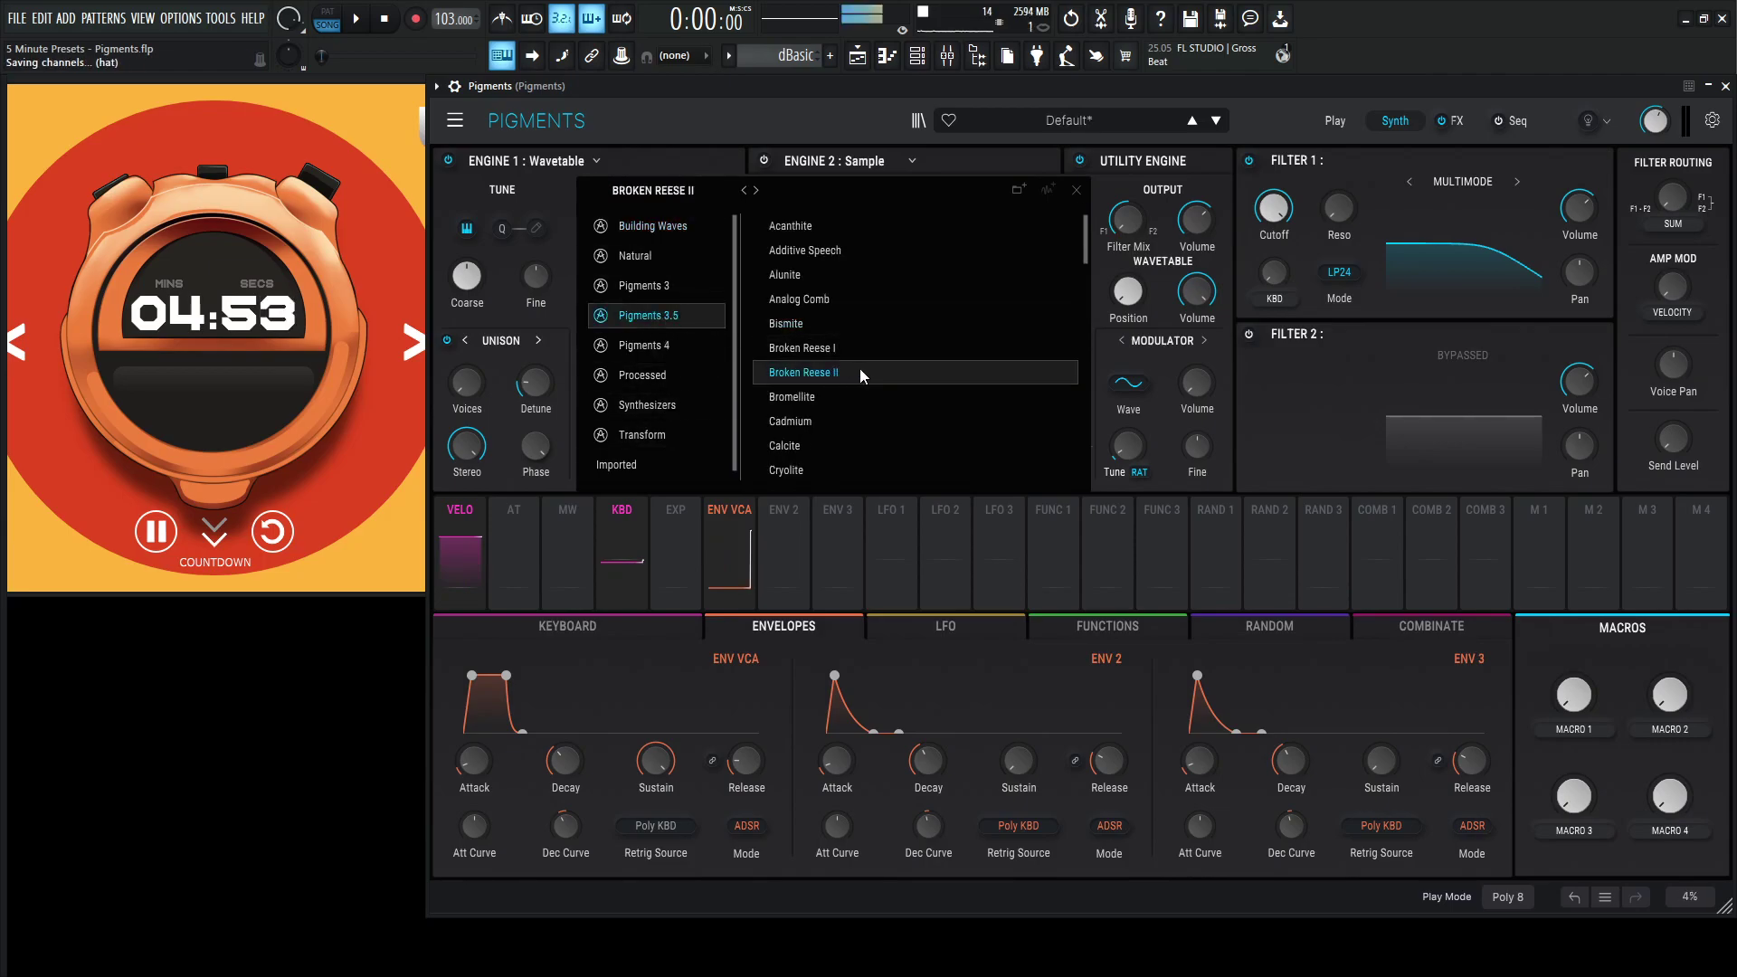
pyautogui.click(814, 420)
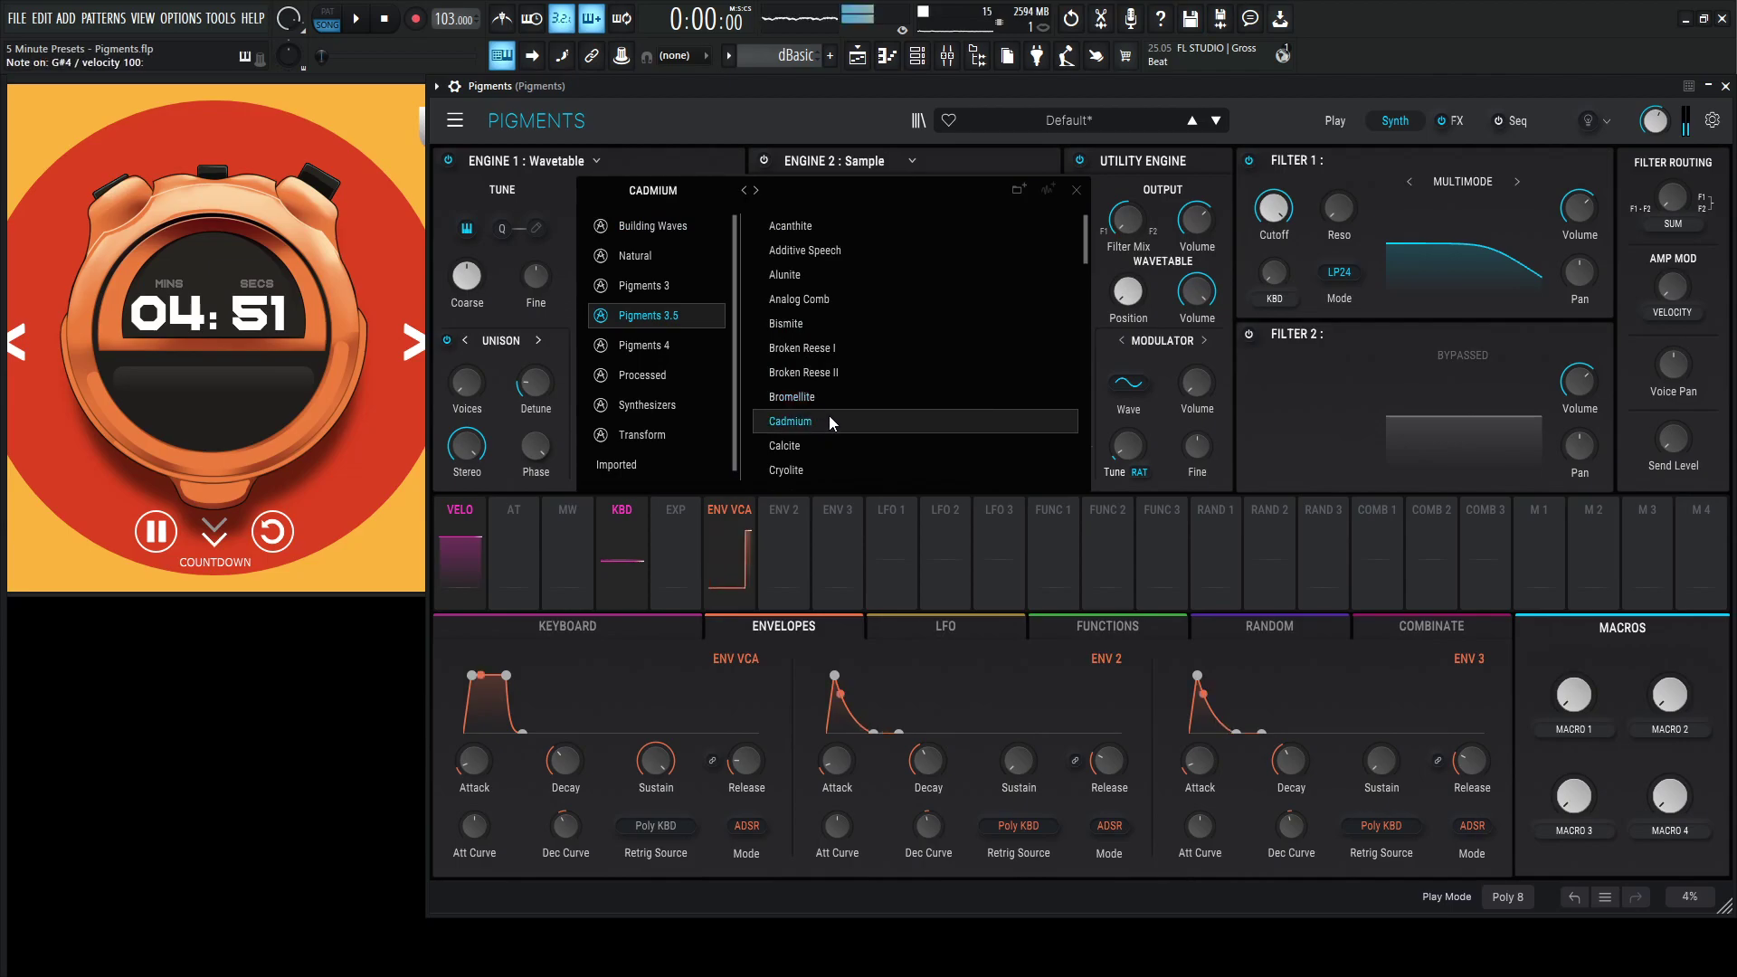
pyautogui.click(844, 373)
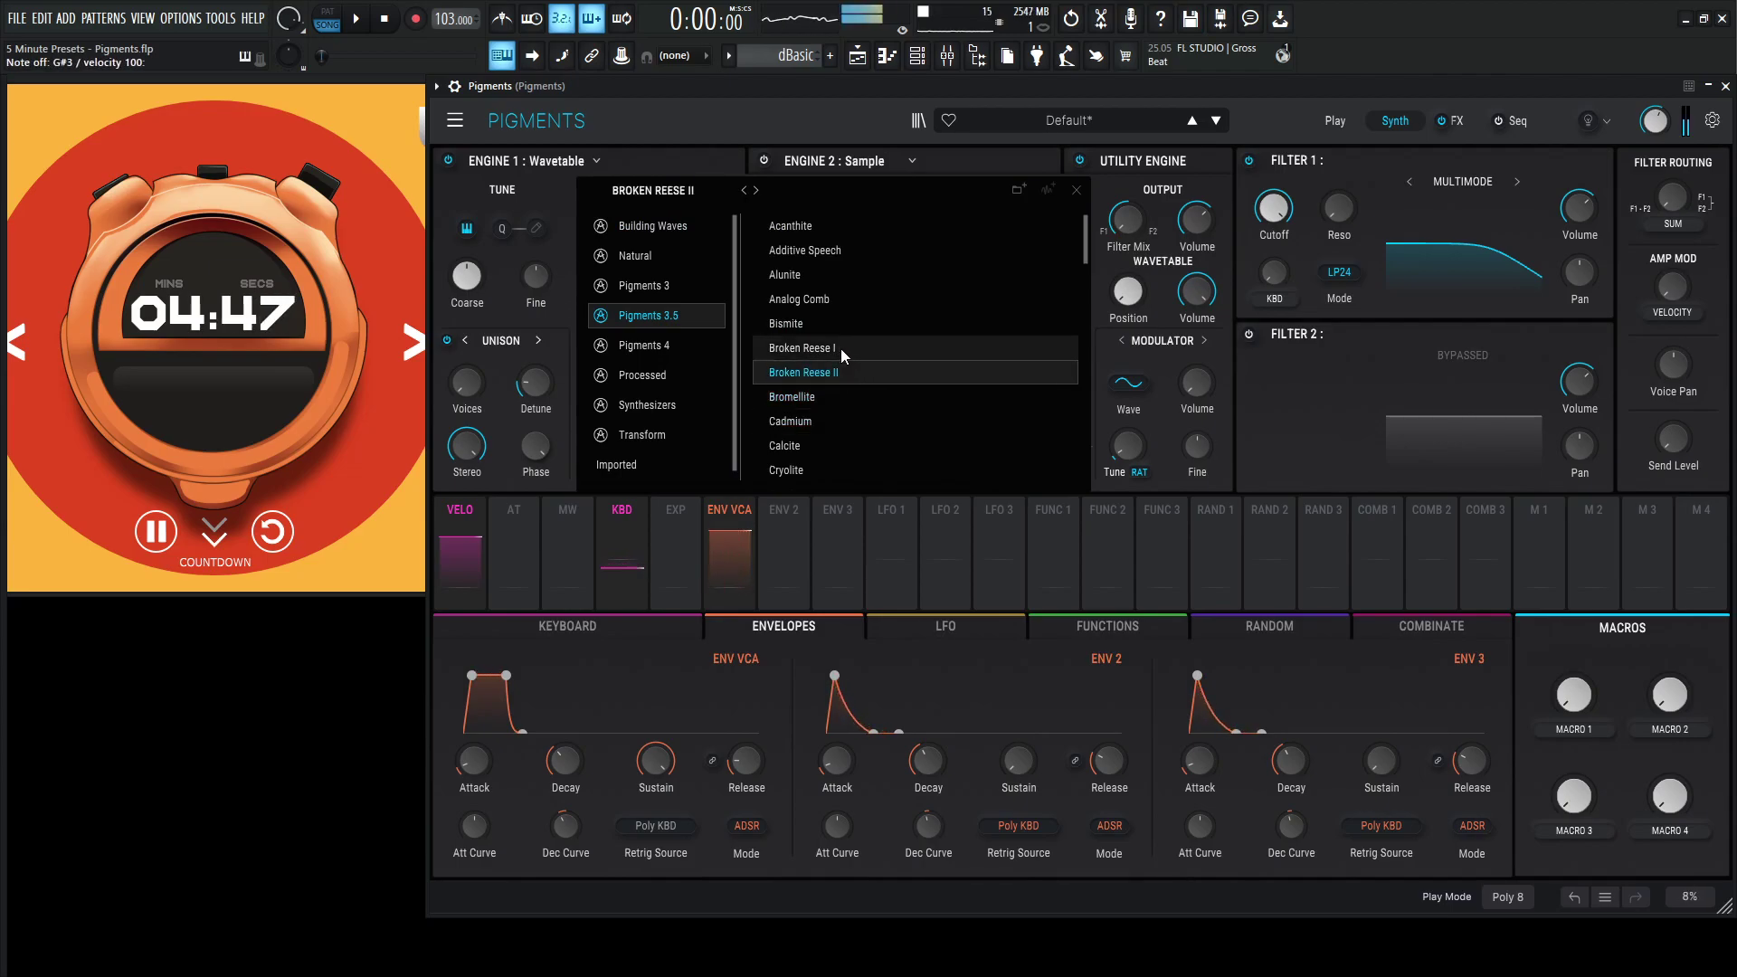
pyautogui.doubleClick(826, 379)
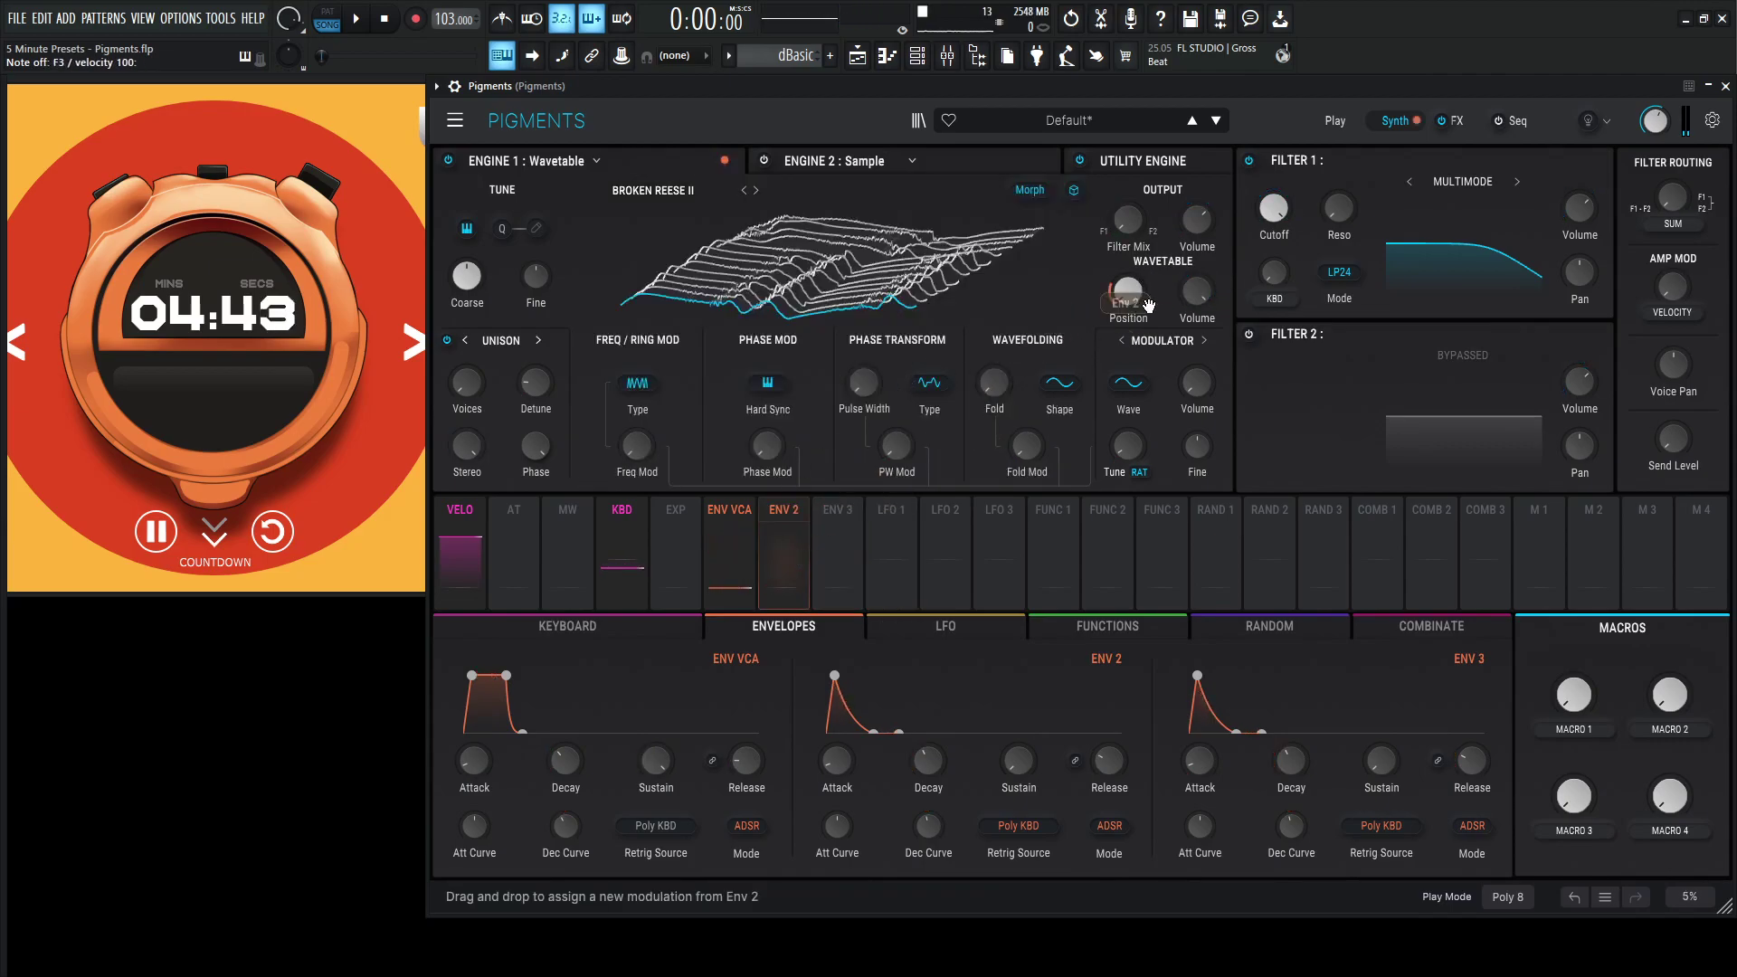
# Step: Modulate Engine 1's wavetable Position with Env 2 by about 0.92 and raise its unison Voices to about 2.28
pyautogui.moveTo(1149, 306); pyautogui.dragTo(1127, 254)
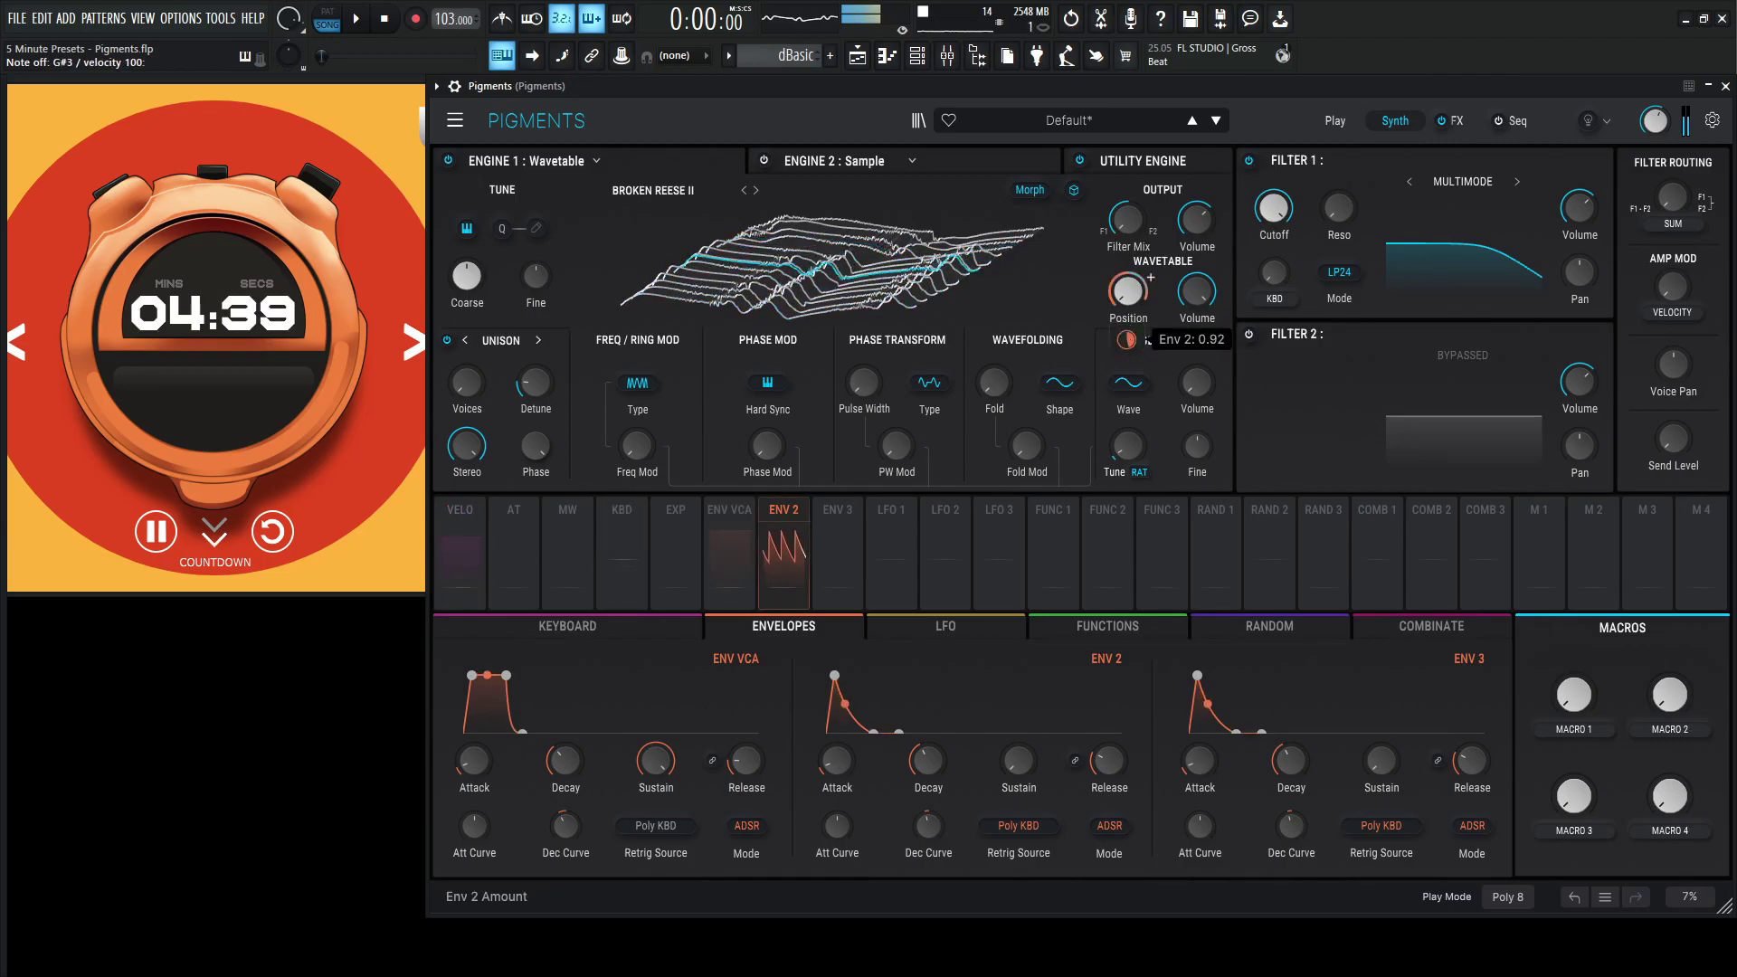
pyautogui.moveTo(480, 387)
pyautogui.moveTo(481, 388); pyautogui.dragTo(480, 371)
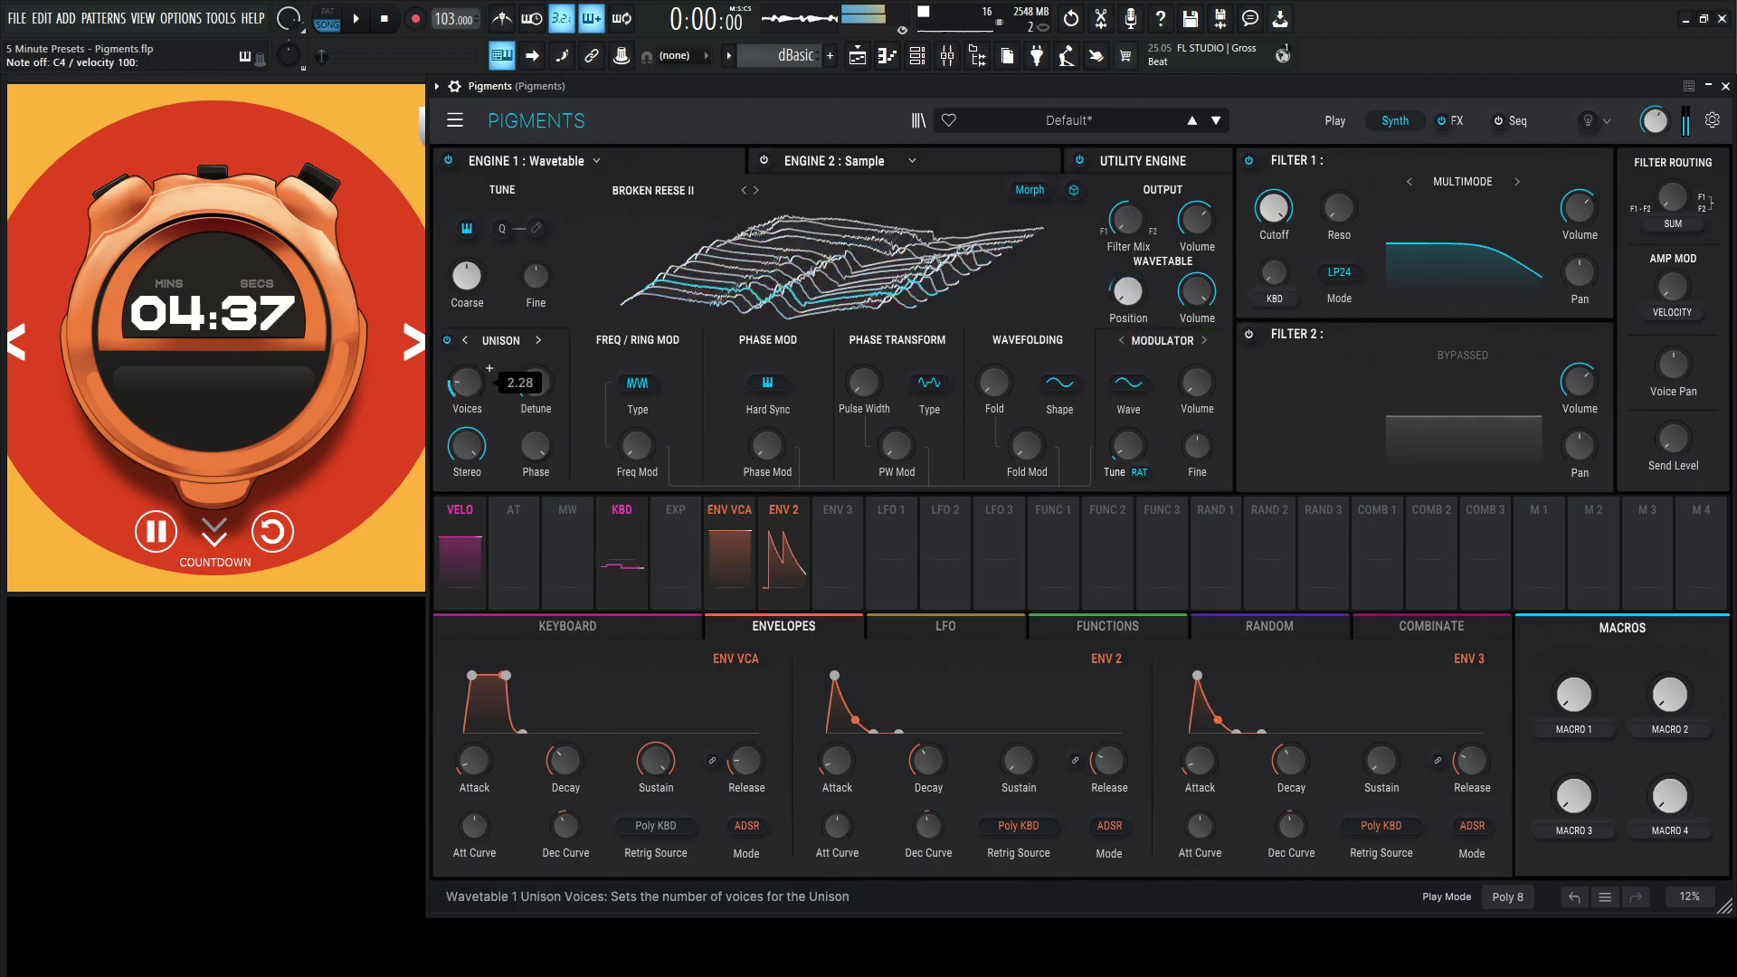
# Step: Lengthen the ENV VCA Release slightly and lower Engine 1's Coarse tuning
pyautogui.moveTo(742, 756)
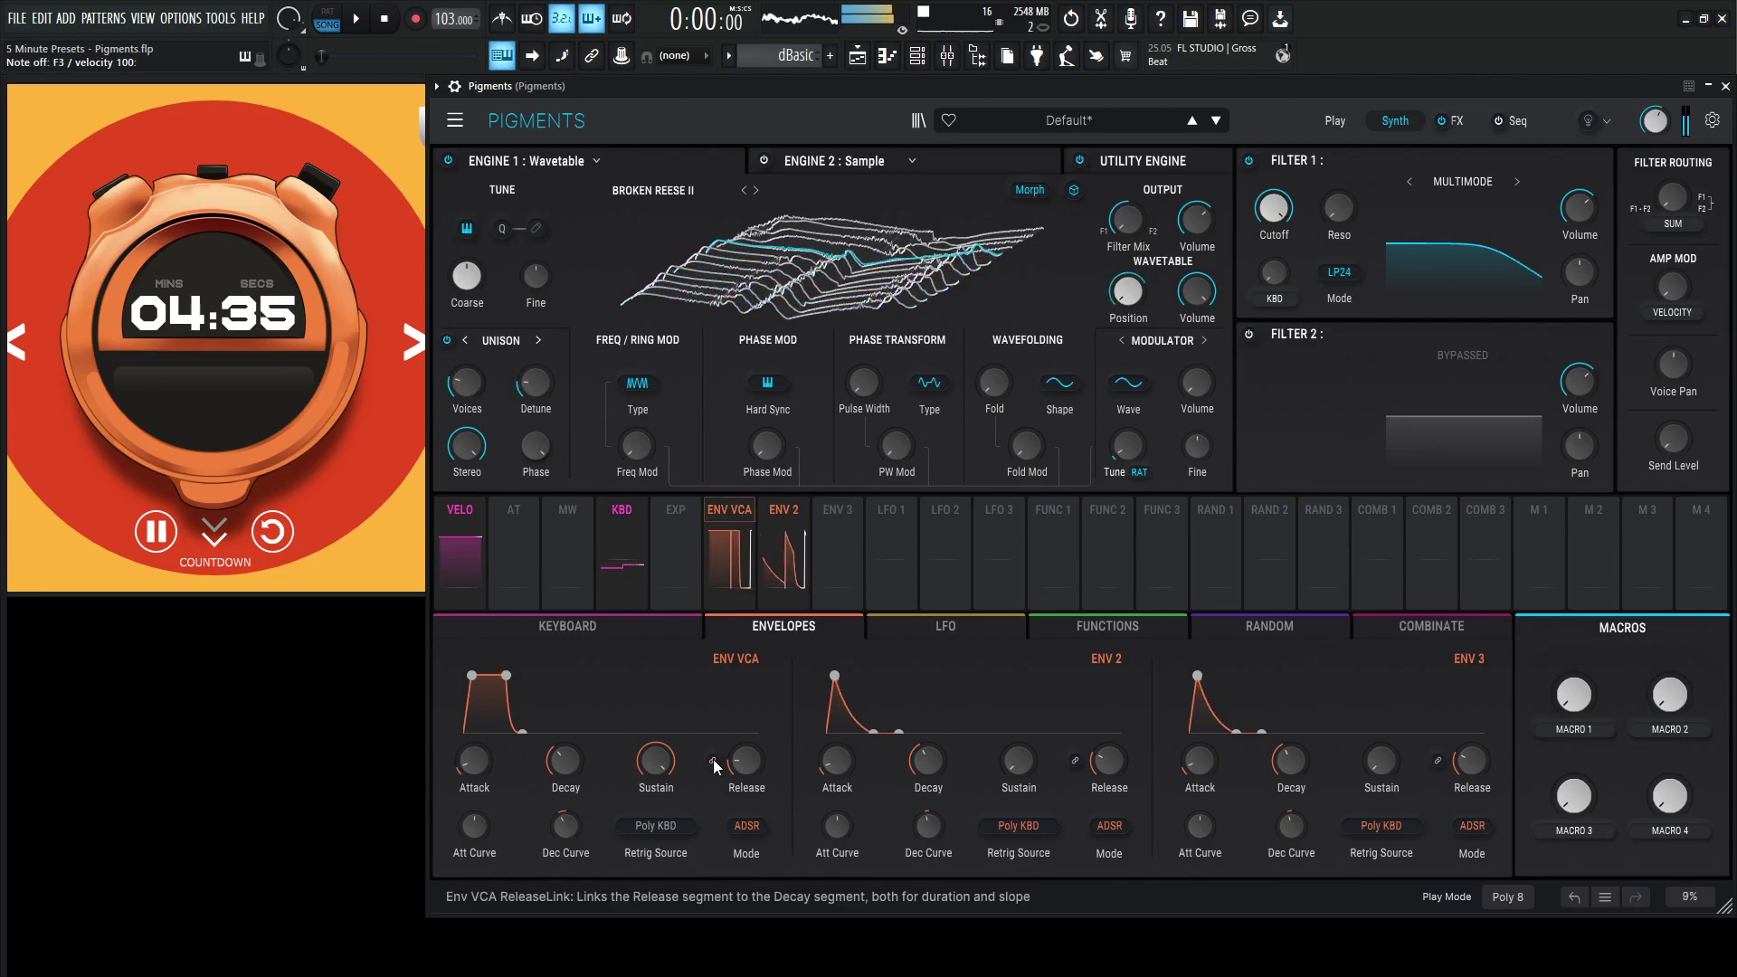
pyautogui.moveTo(464, 274)
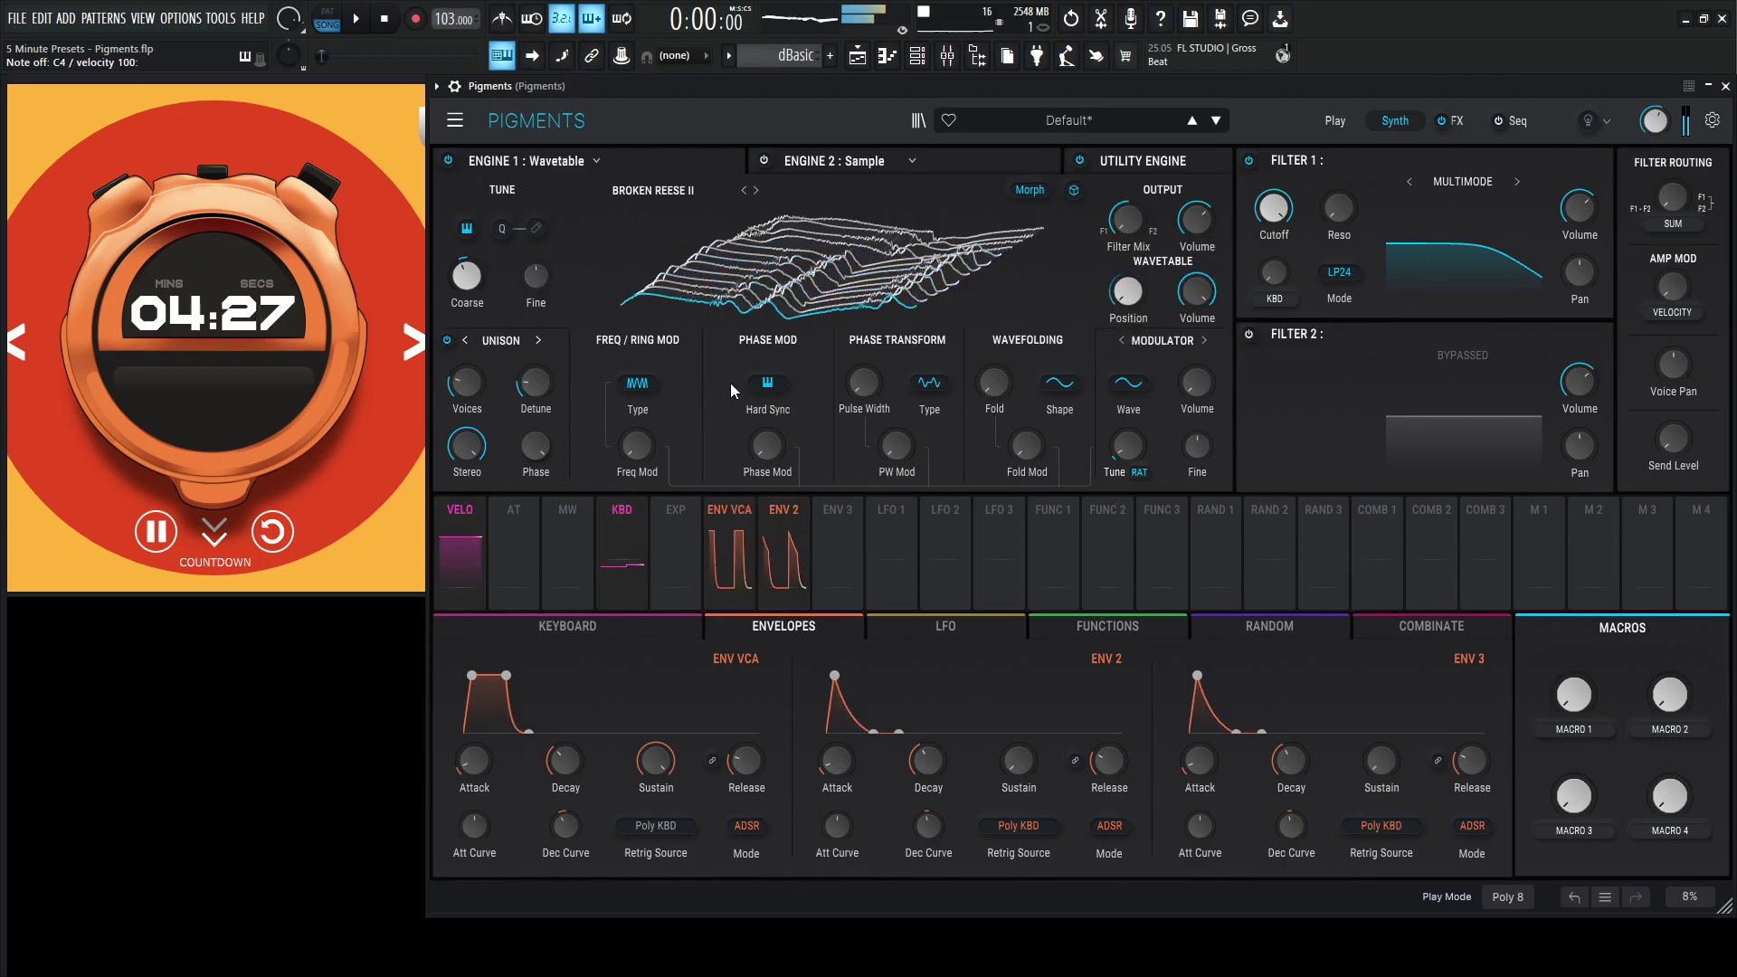
# Step: Modulate Engine 1's Freq Mod amount with Env 2 by about 0.50, keeping the base amount at 0
pyautogui.moveTo(659, 433)
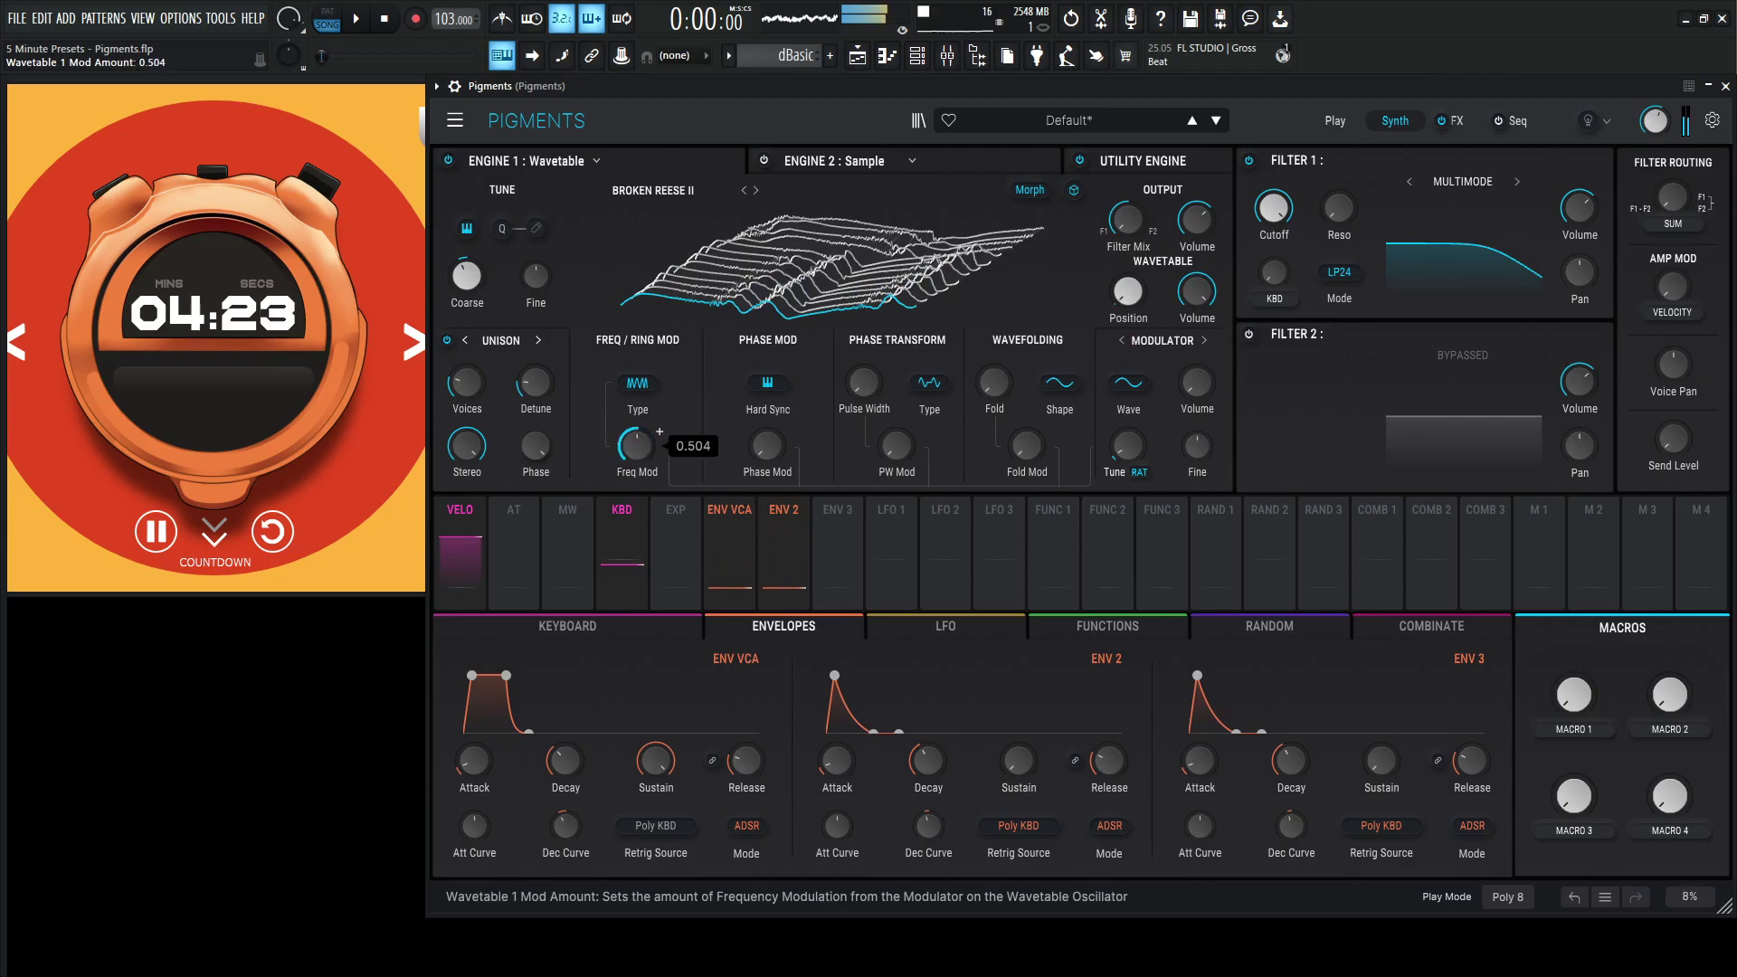
pyautogui.moveTo(660, 440); pyautogui.dragTo(660, 398)
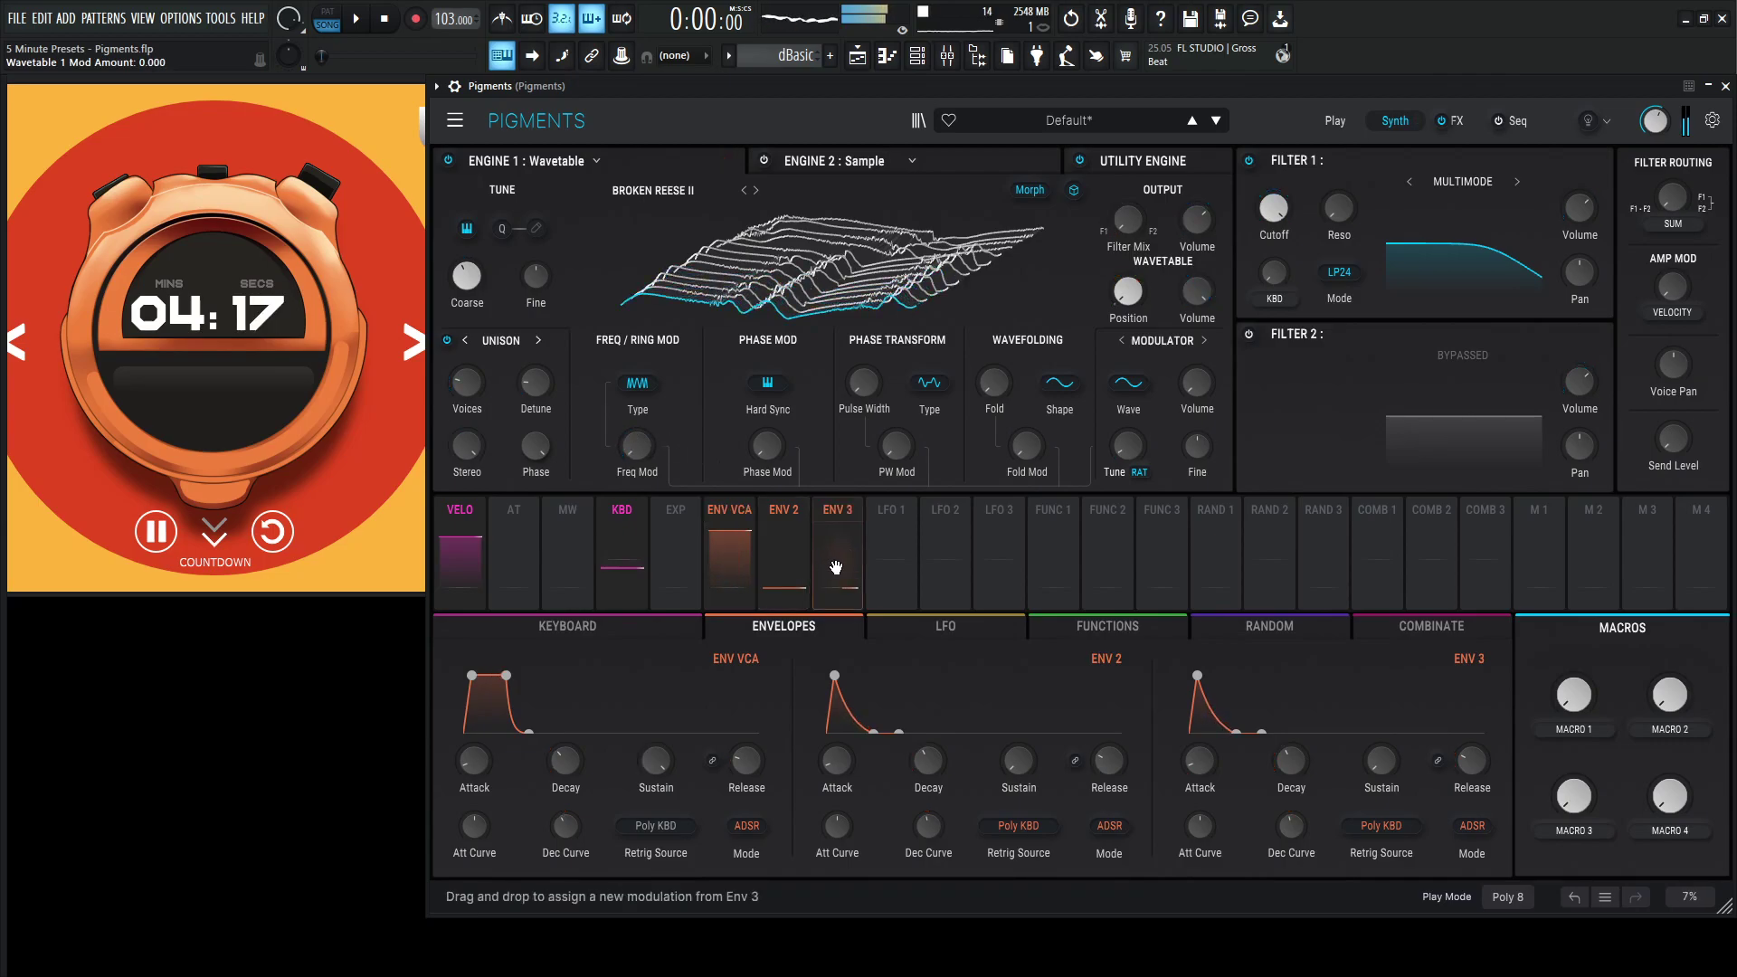
pyautogui.moveTo(836, 563); pyautogui.dragTo(635, 448)
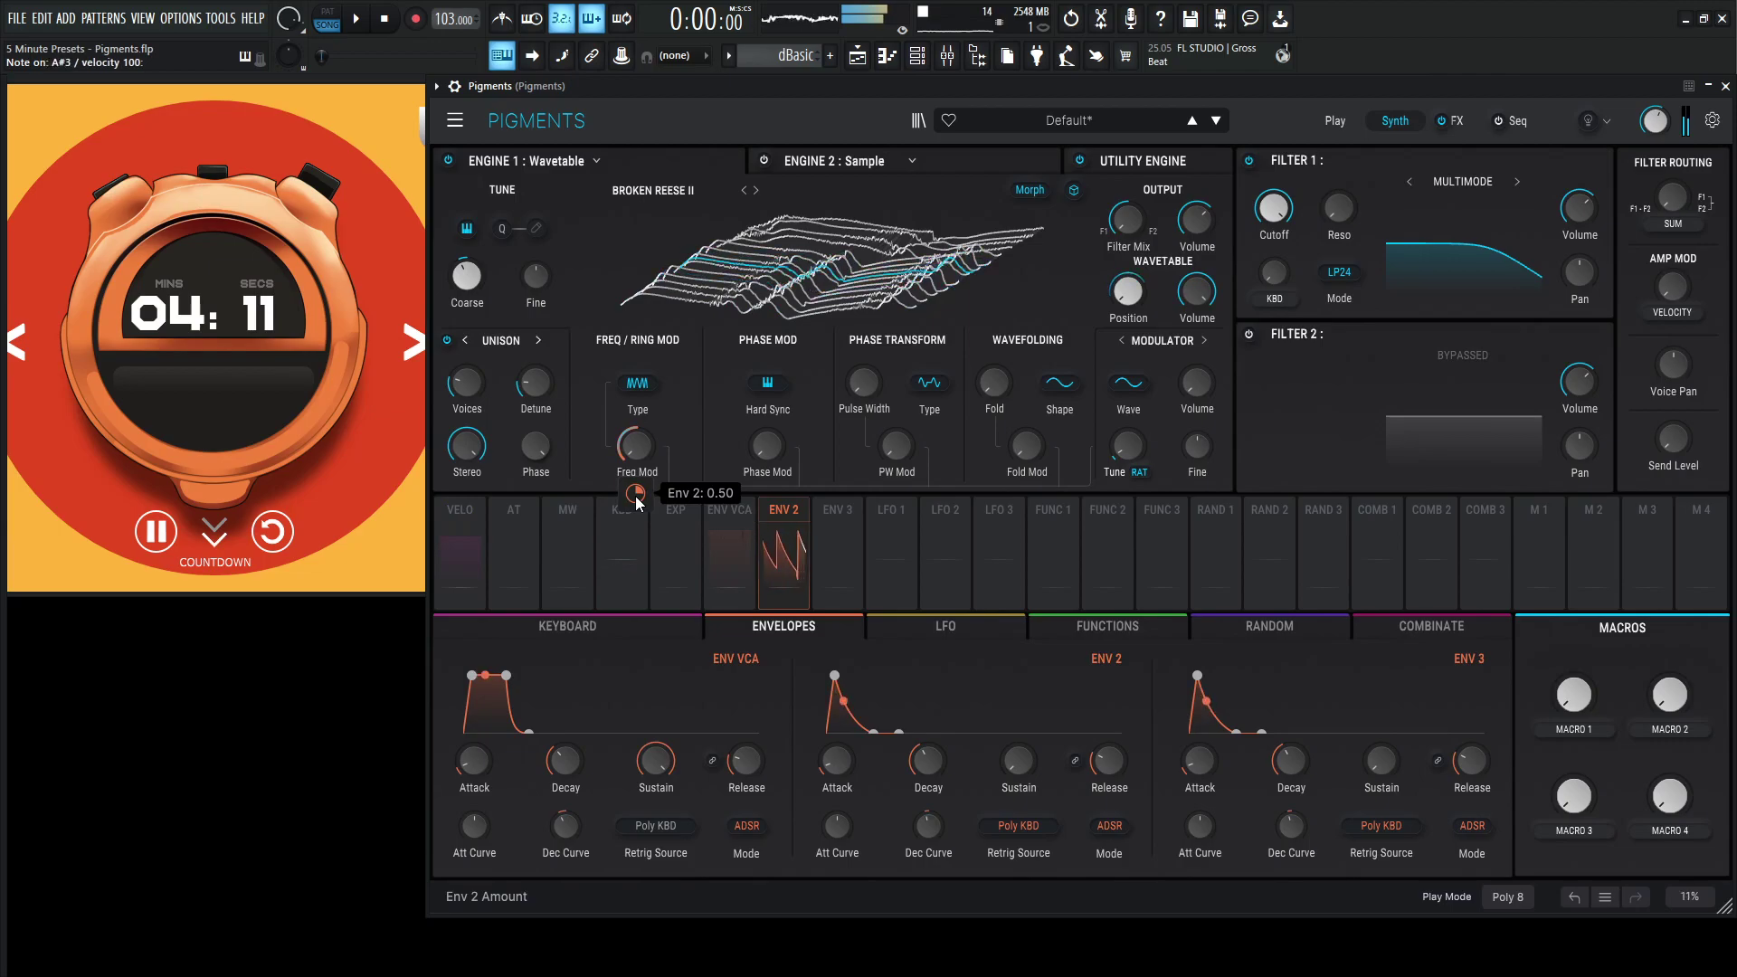
pyautogui.moveTo(638, 504)
pyautogui.mouseDown()
pyautogui.moveTo(638, 479)
pyautogui.moveTo(633, 512)
pyautogui.mouseUp()
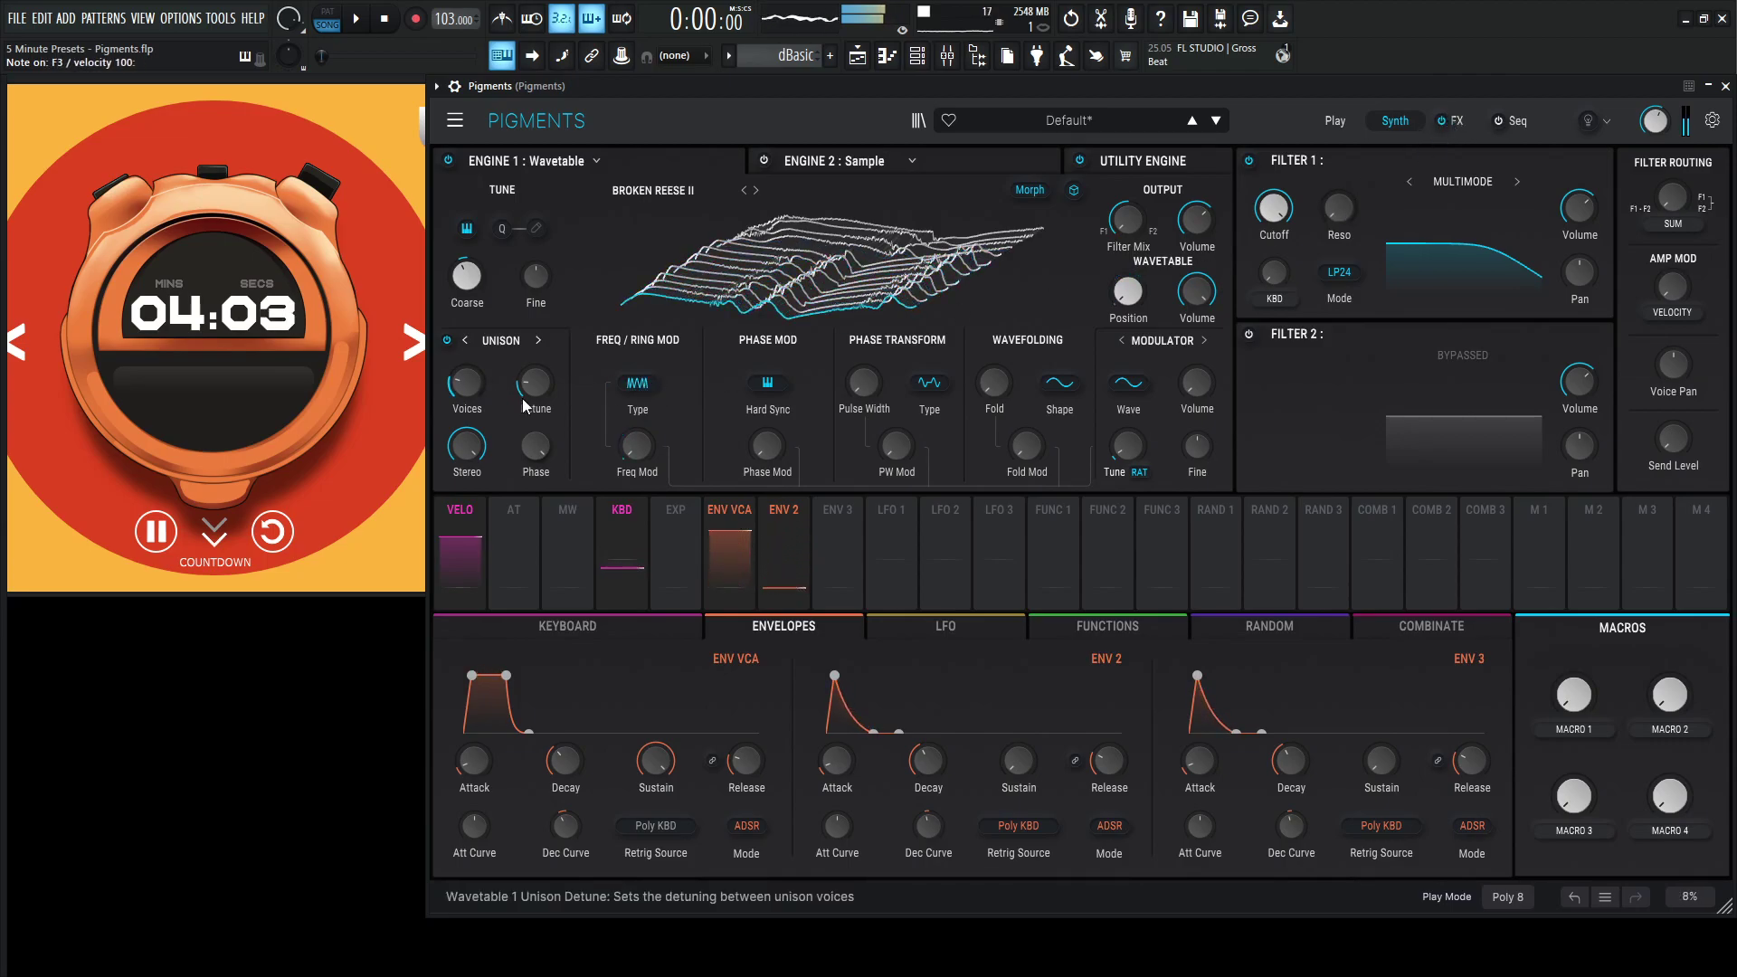
# Step: Change the Filter 1 type to MS-20
pyautogui.click(1463, 180)
pyautogui.click(1415, 254)
pyautogui.click(1458, 182)
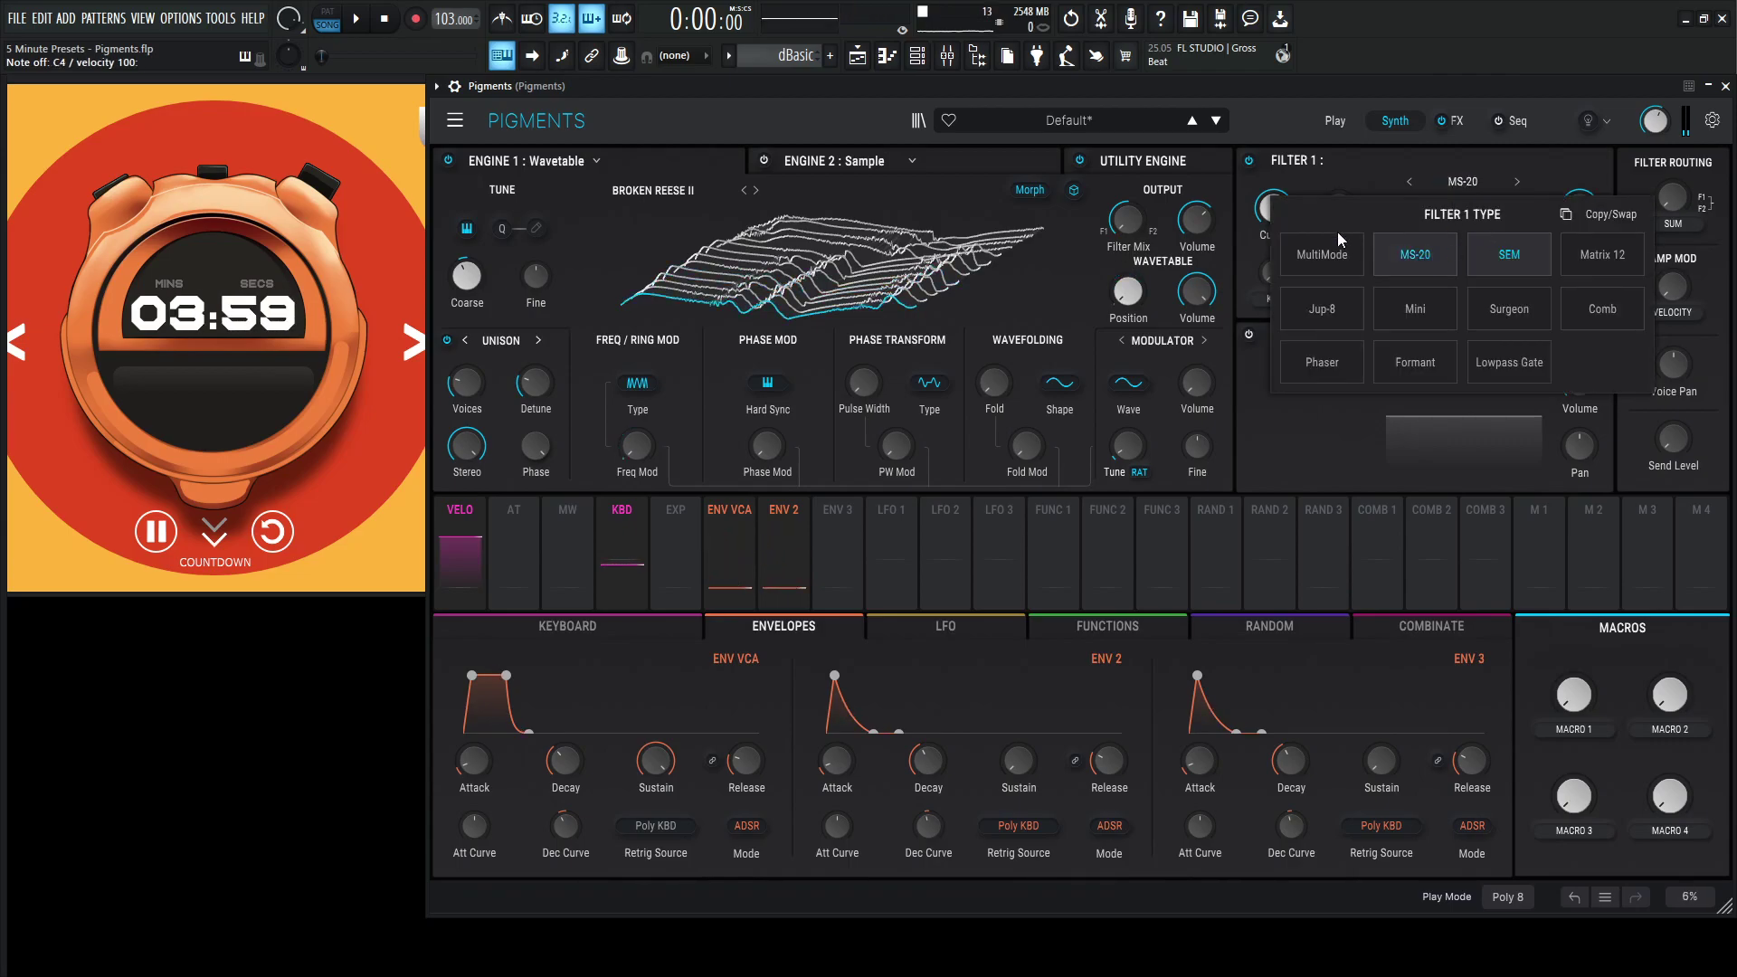
# Step: Lower the Filter 1 Cutoff and assign Env 2 to modulate it
pyautogui.moveTo(1274, 208); pyautogui.dragTo(1274, 245)
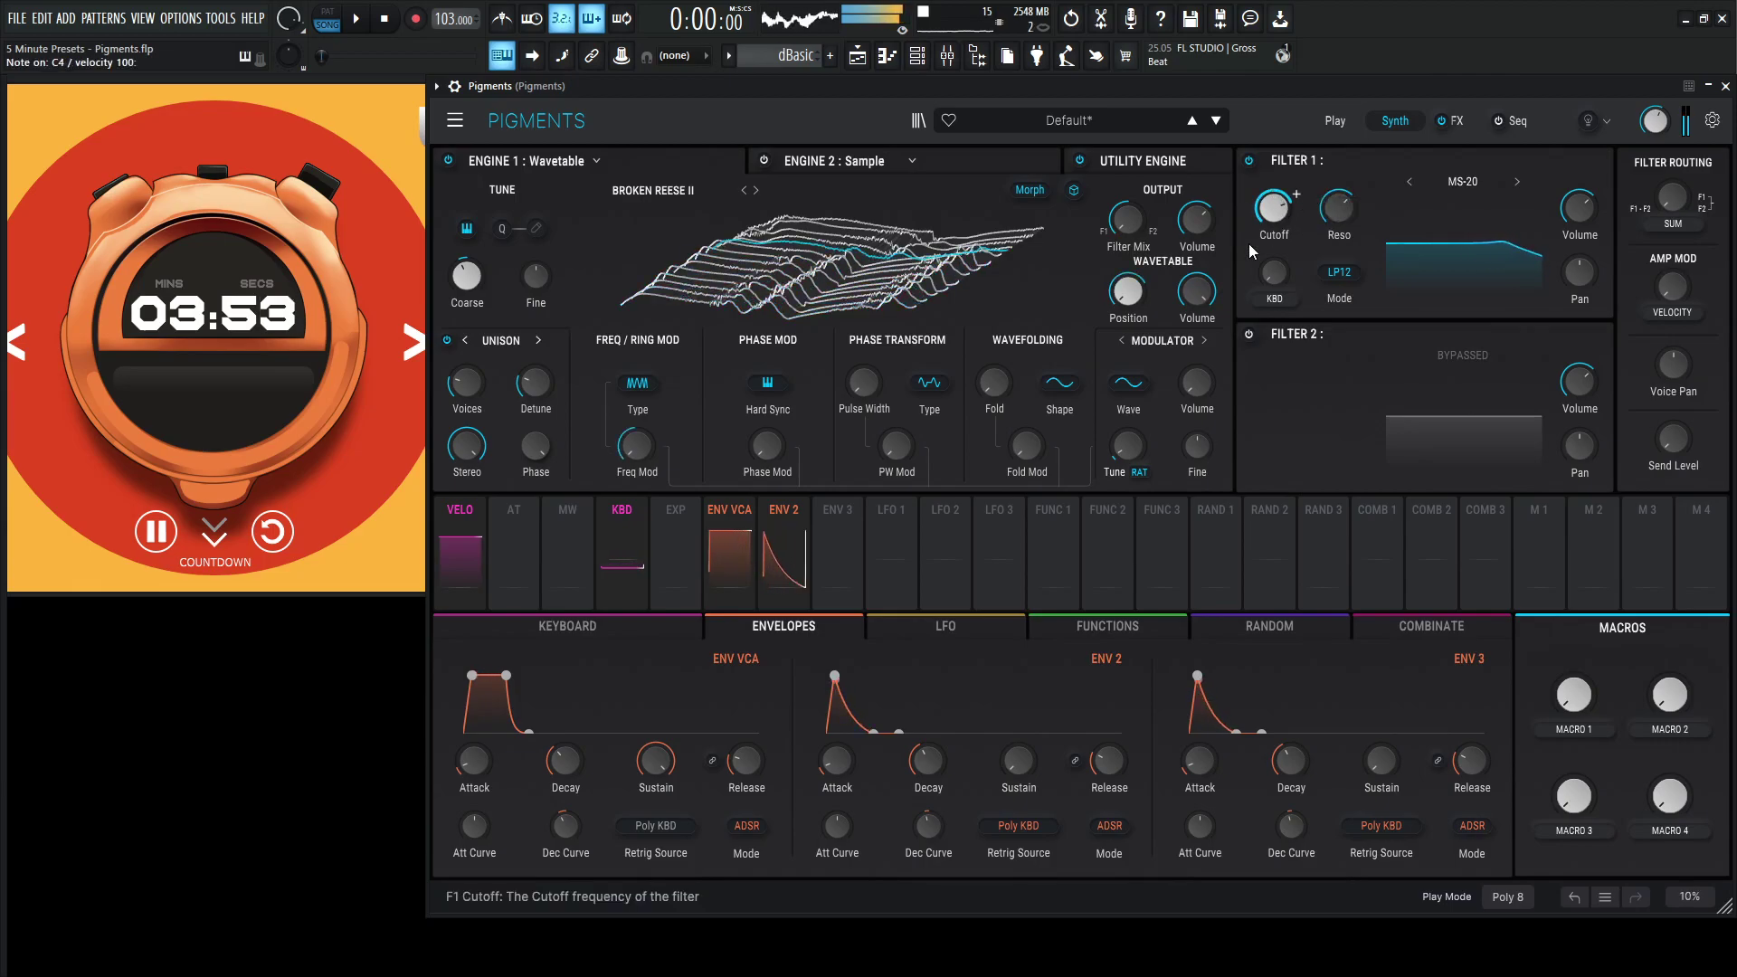
pyautogui.moveTo(784, 552); pyautogui.dragTo(1271, 208)
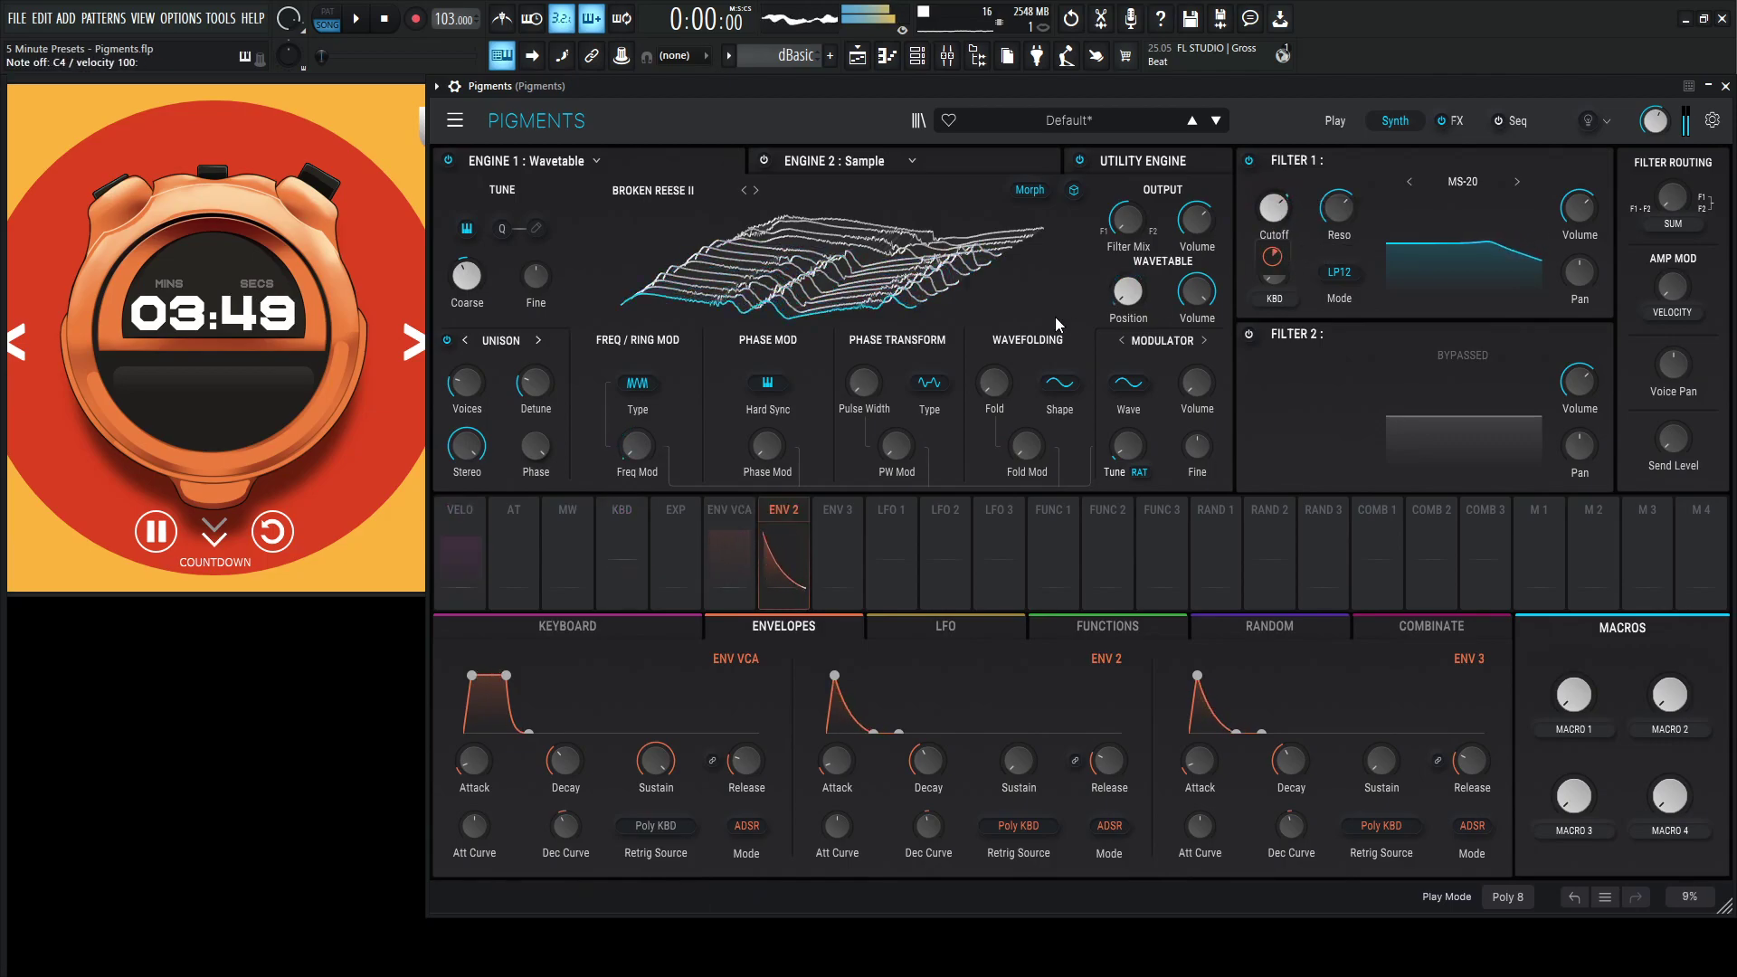
# Step: Reduce the Env 2 modulation amount on Engine 1's Freq Mod to about 0.36
pyautogui.moveTo(637, 445)
pyautogui.moveTo(635, 493); pyautogui.dragTo(635, 520)
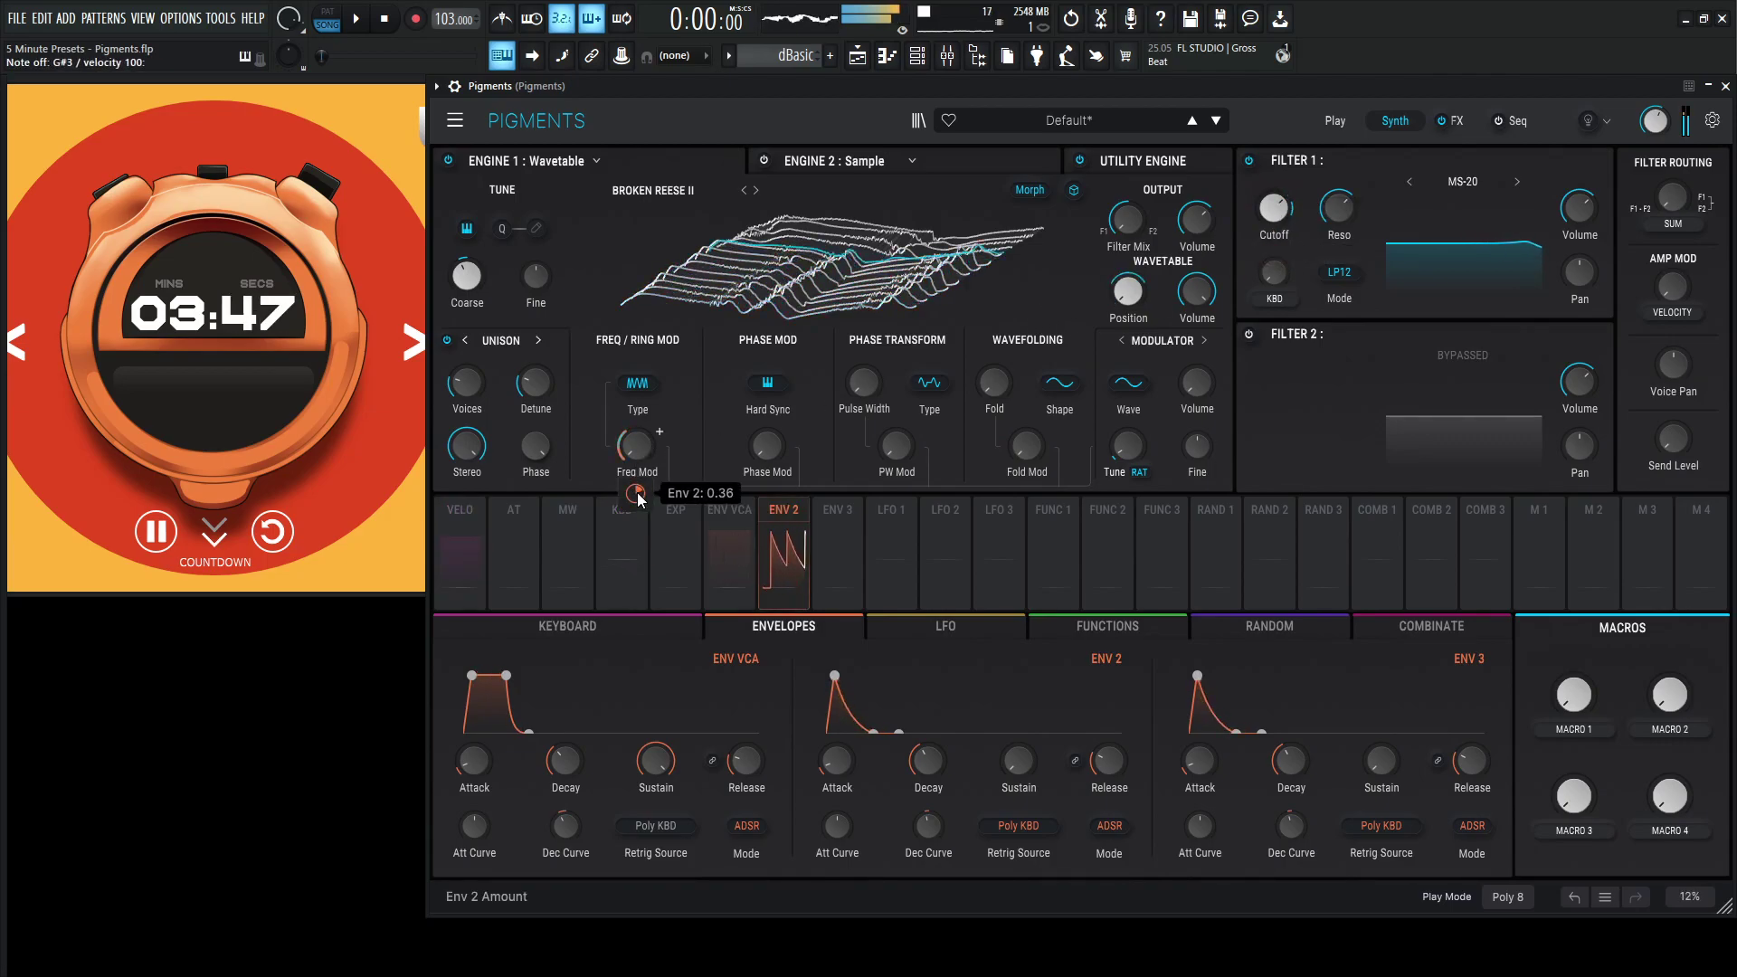
# Step: Add small amounts of Phase Mod, Pulse Width and wavefolding Fold to Engine 1
pyautogui.moveTo(767, 445); pyautogui.dragTo(767, 433)
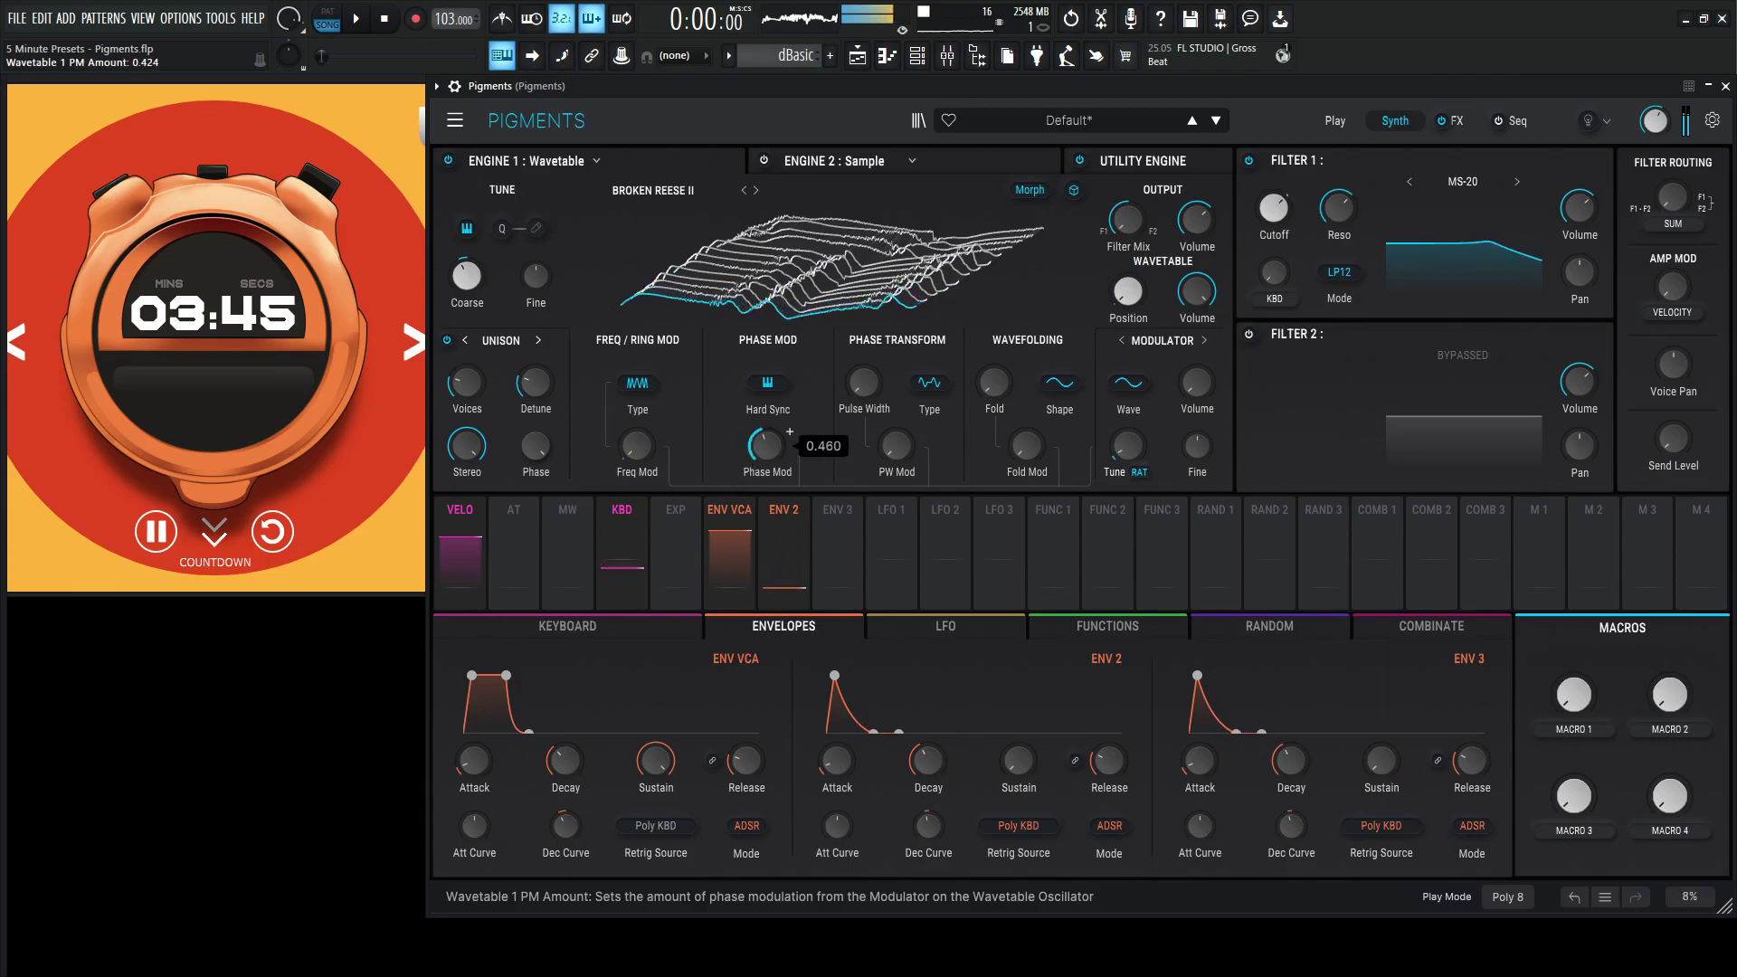
pyautogui.moveTo(896, 445)
pyautogui.mouseDown()
pyautogui.moveTo(874, 371)
pyautogui.moveTo(886, 359)
pyautogui.moveTo(894, 457)
pyautogui.mouseUp()
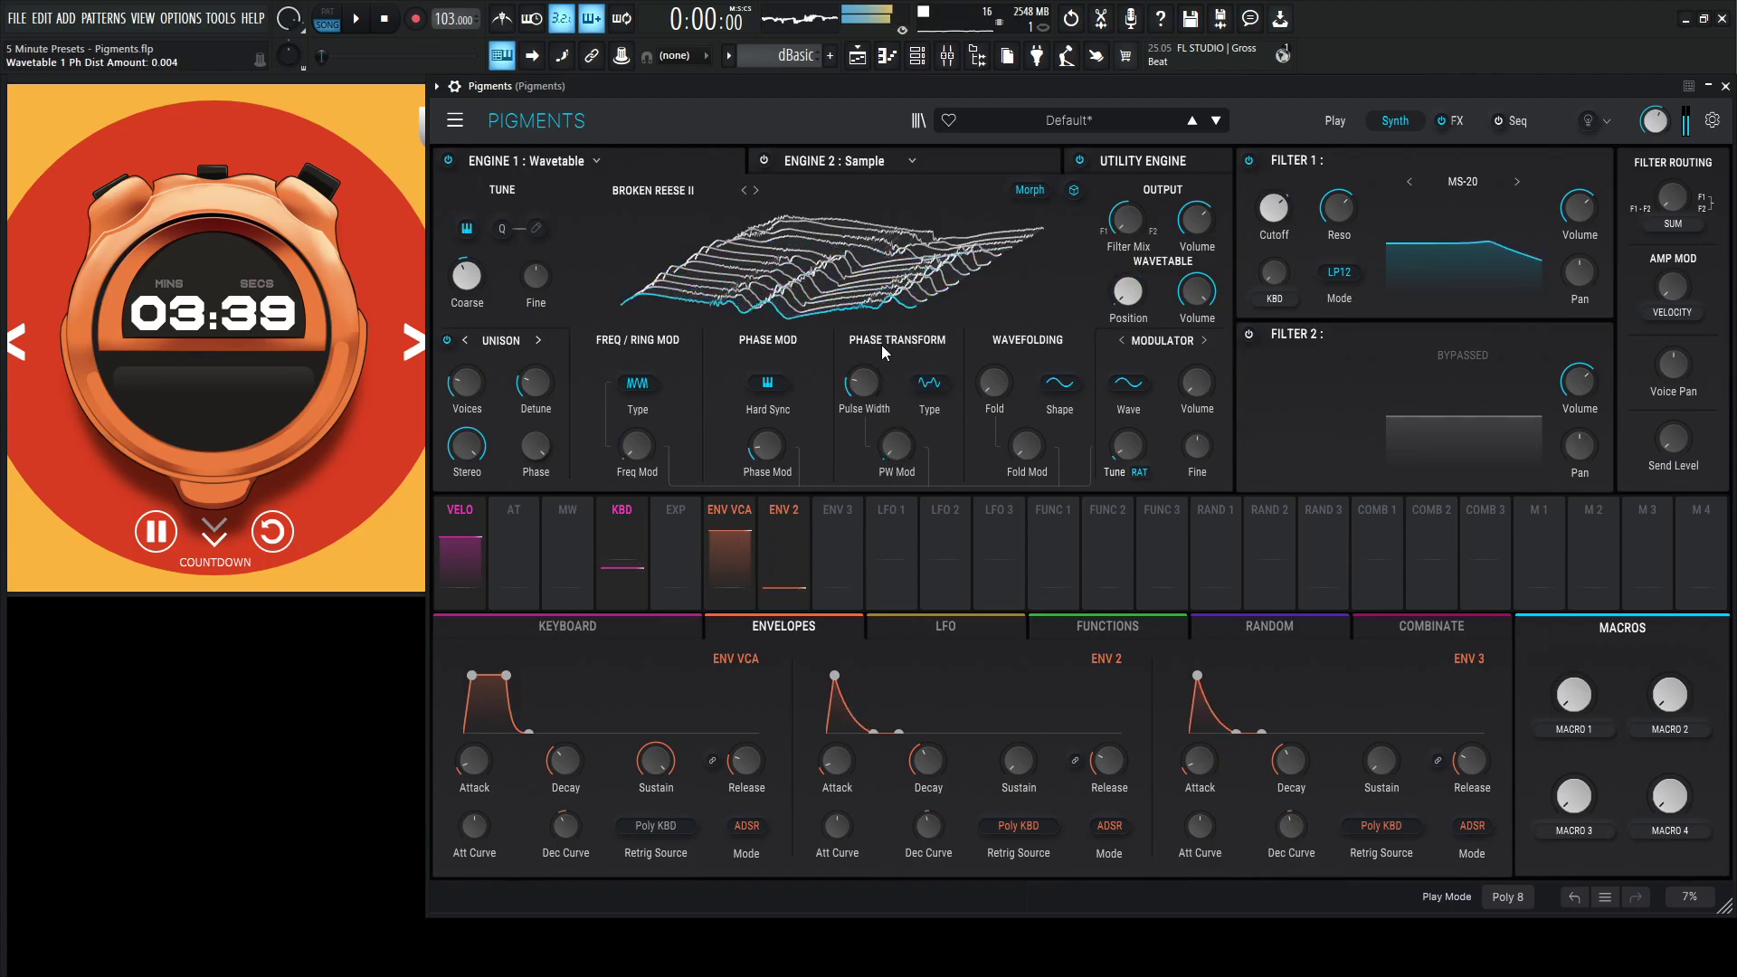
pyautogui.moveTo(994, 383); pyautogui.dragTo(994, 371)
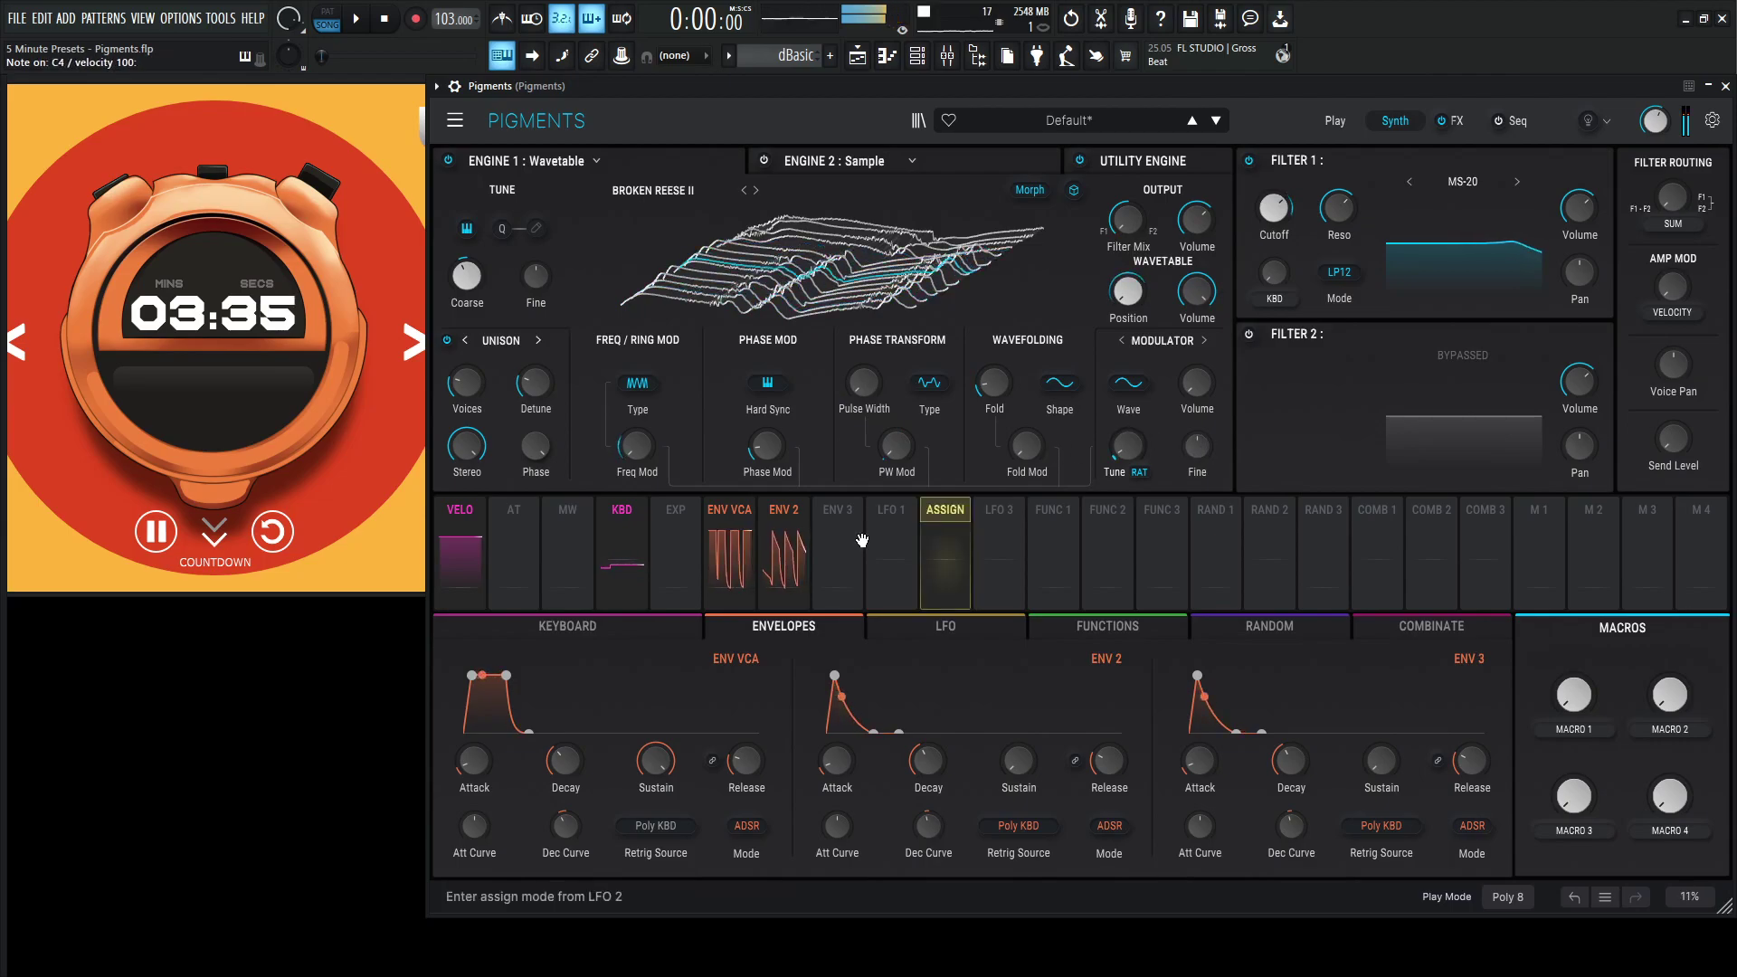
# Step: Lengthen the ENV VCA Release and refine Filter 1's resonance, its cutoff at about 908 Hz and its Env 2 amount at about 0.40
pyautogui.moveTo(742, 769); pyautogui.dragTo(741, 764)
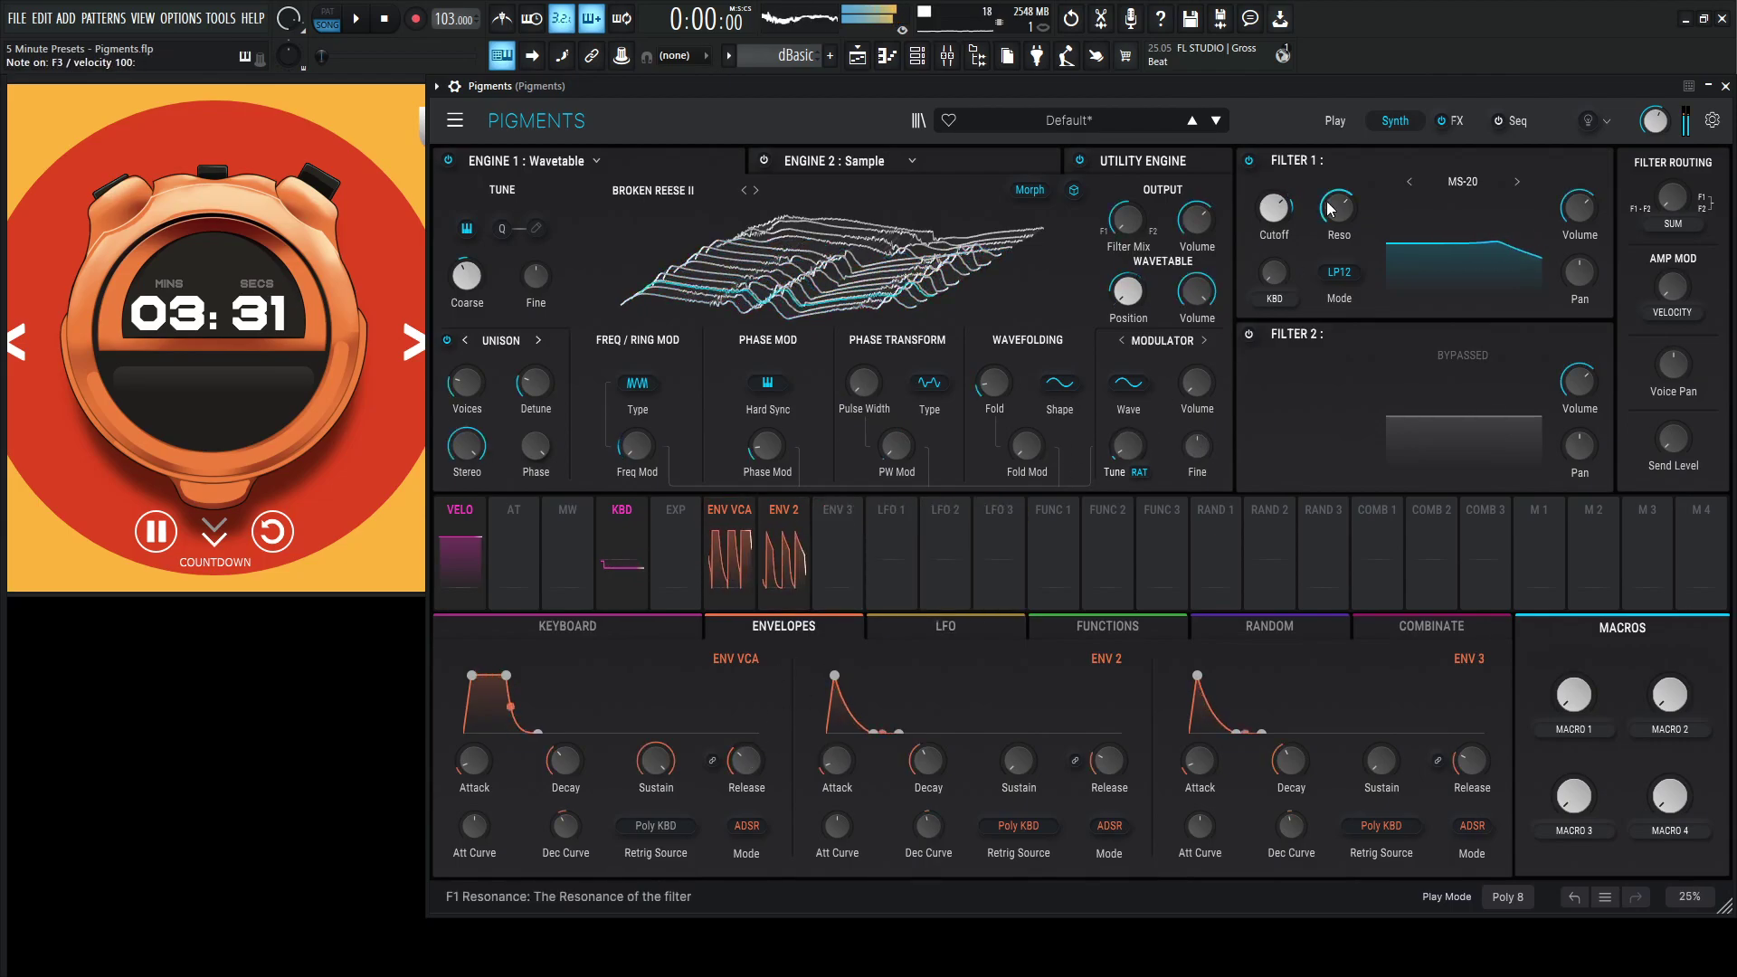
pyautogui.moveTo(1265, 215)
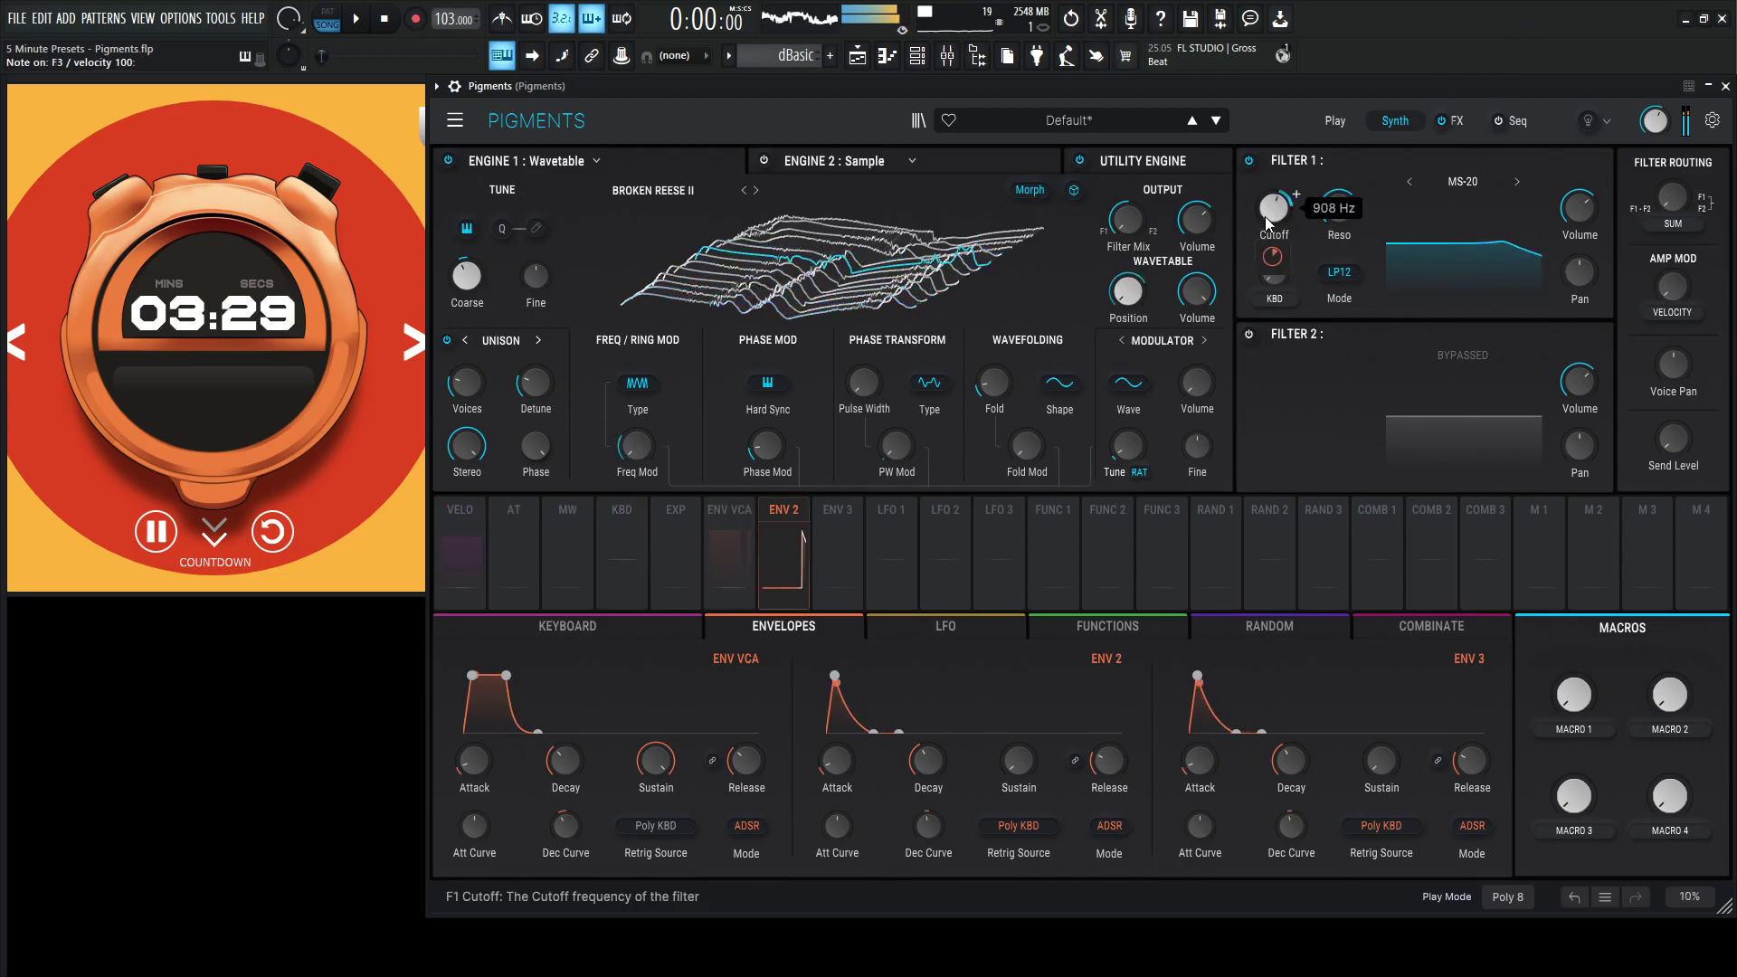
pyautogui.moveTo(1276, 263)
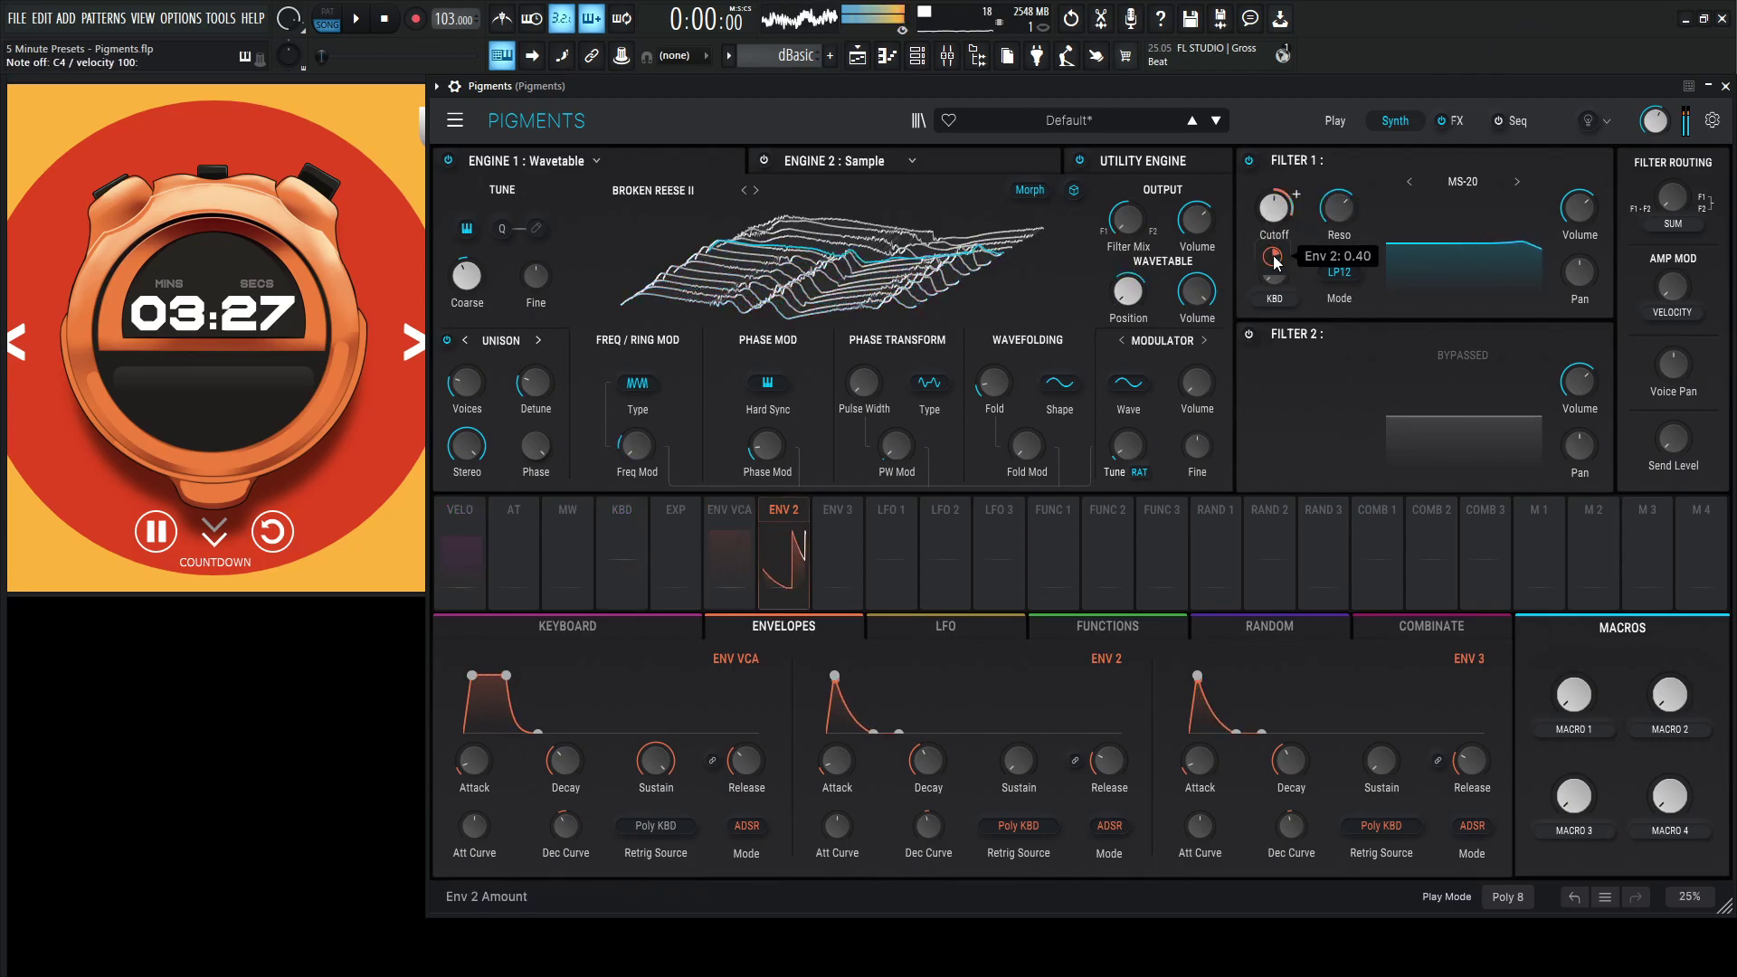
pyautogui.moveTo(1359, 208)
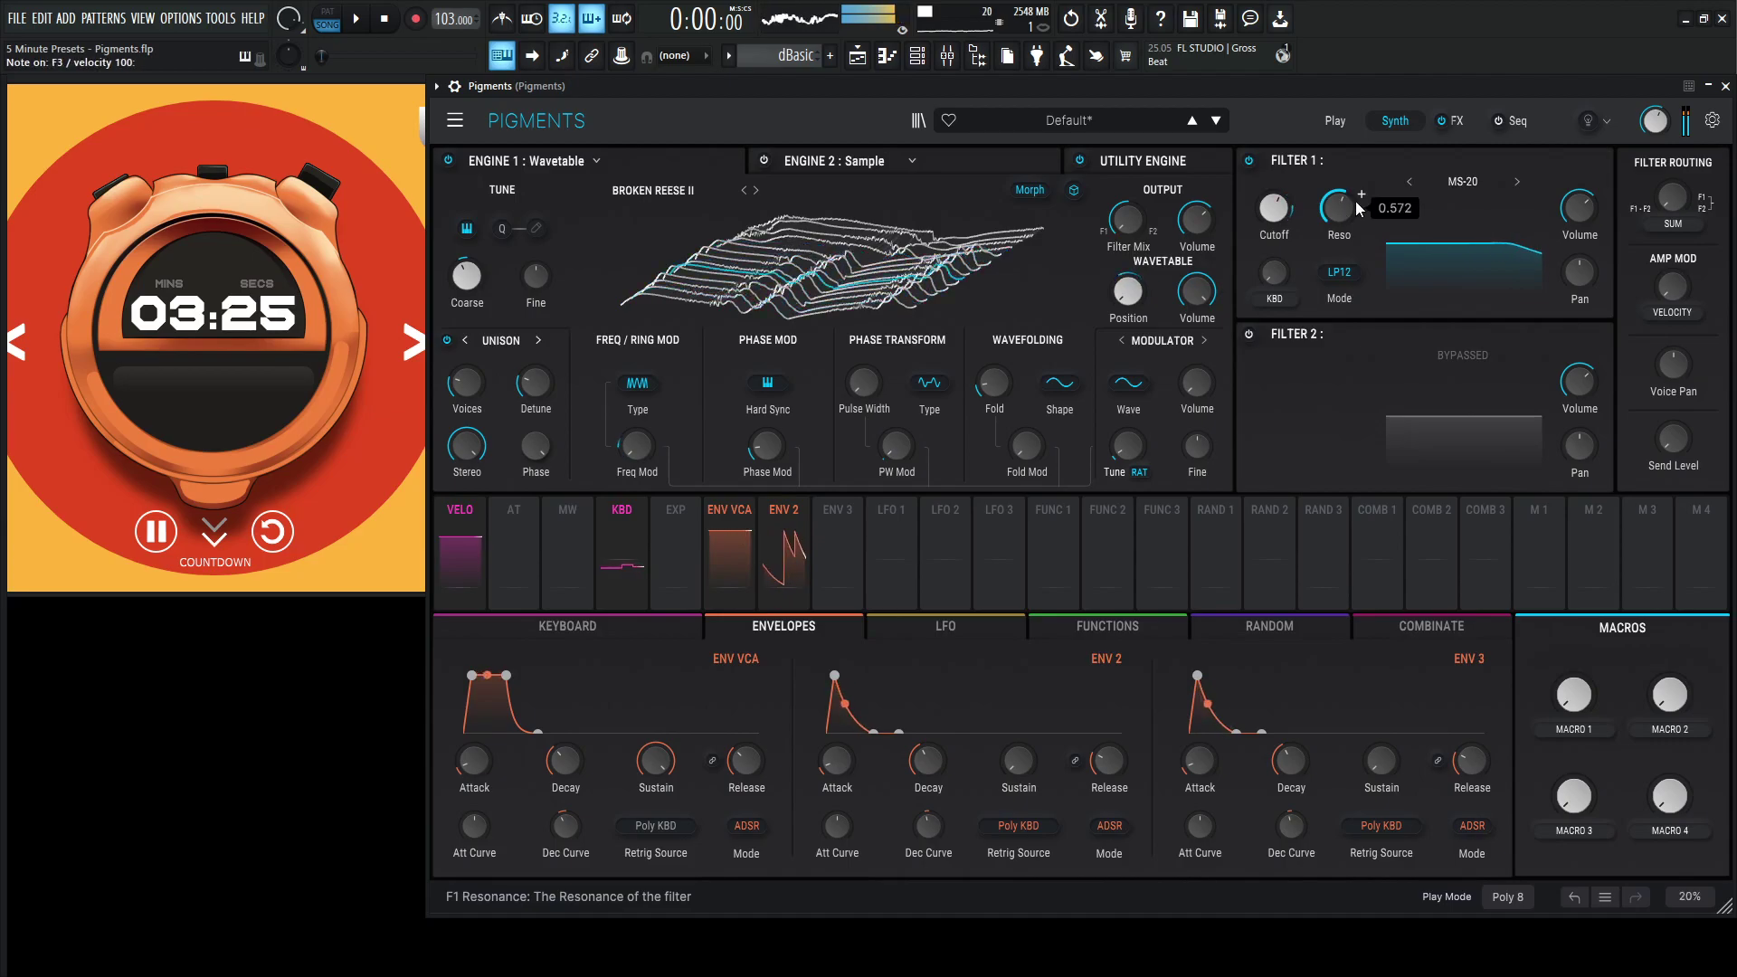
pyautogui.click(1455, 121)
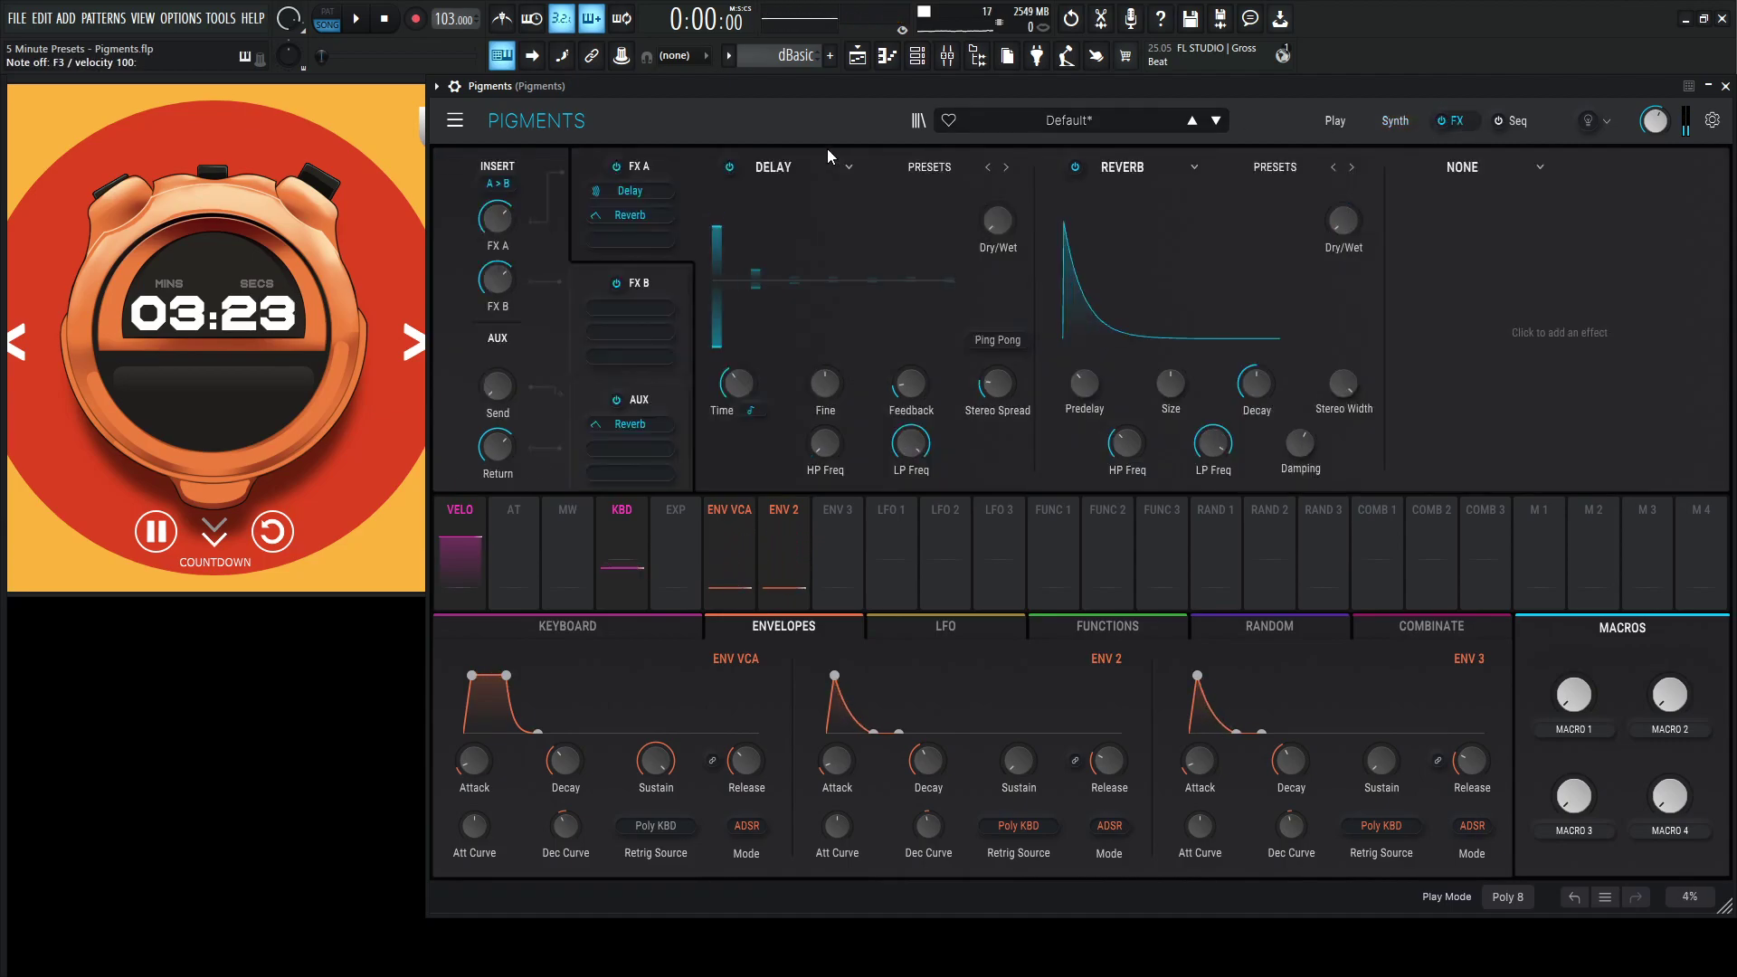
pyautogui.click(1414, 116)
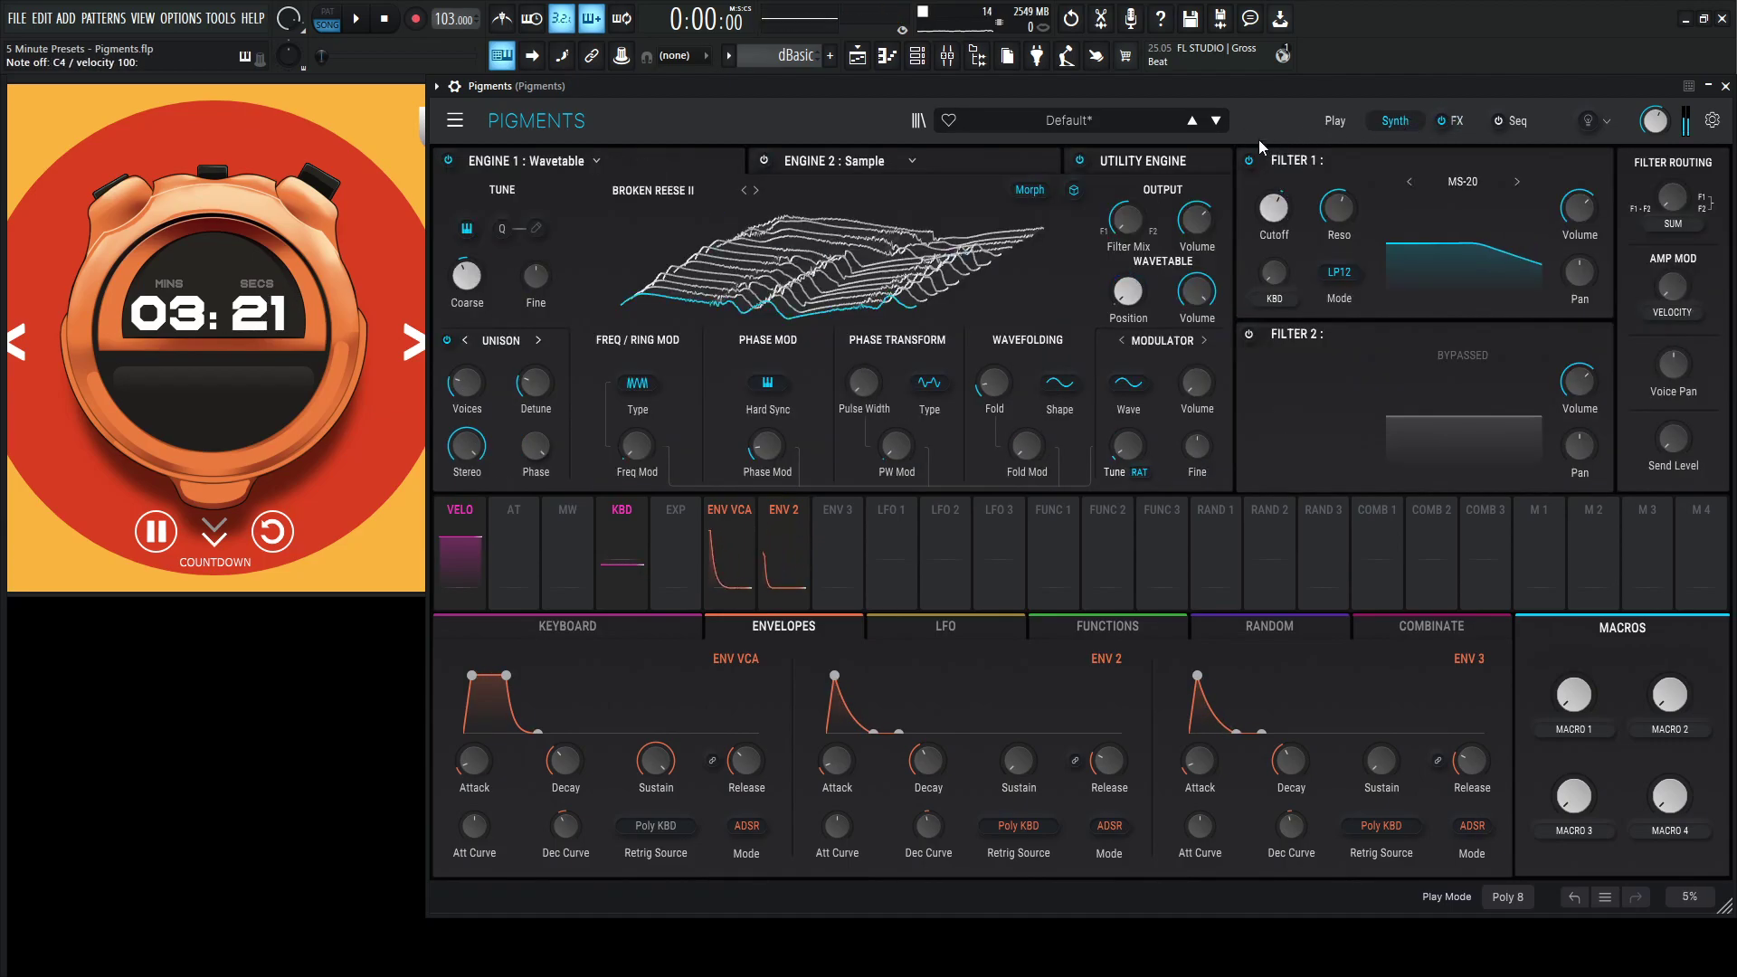
# Step: Enable Engine 2 and change its type from Sample to Analog
pyautogui.click(950, 161)
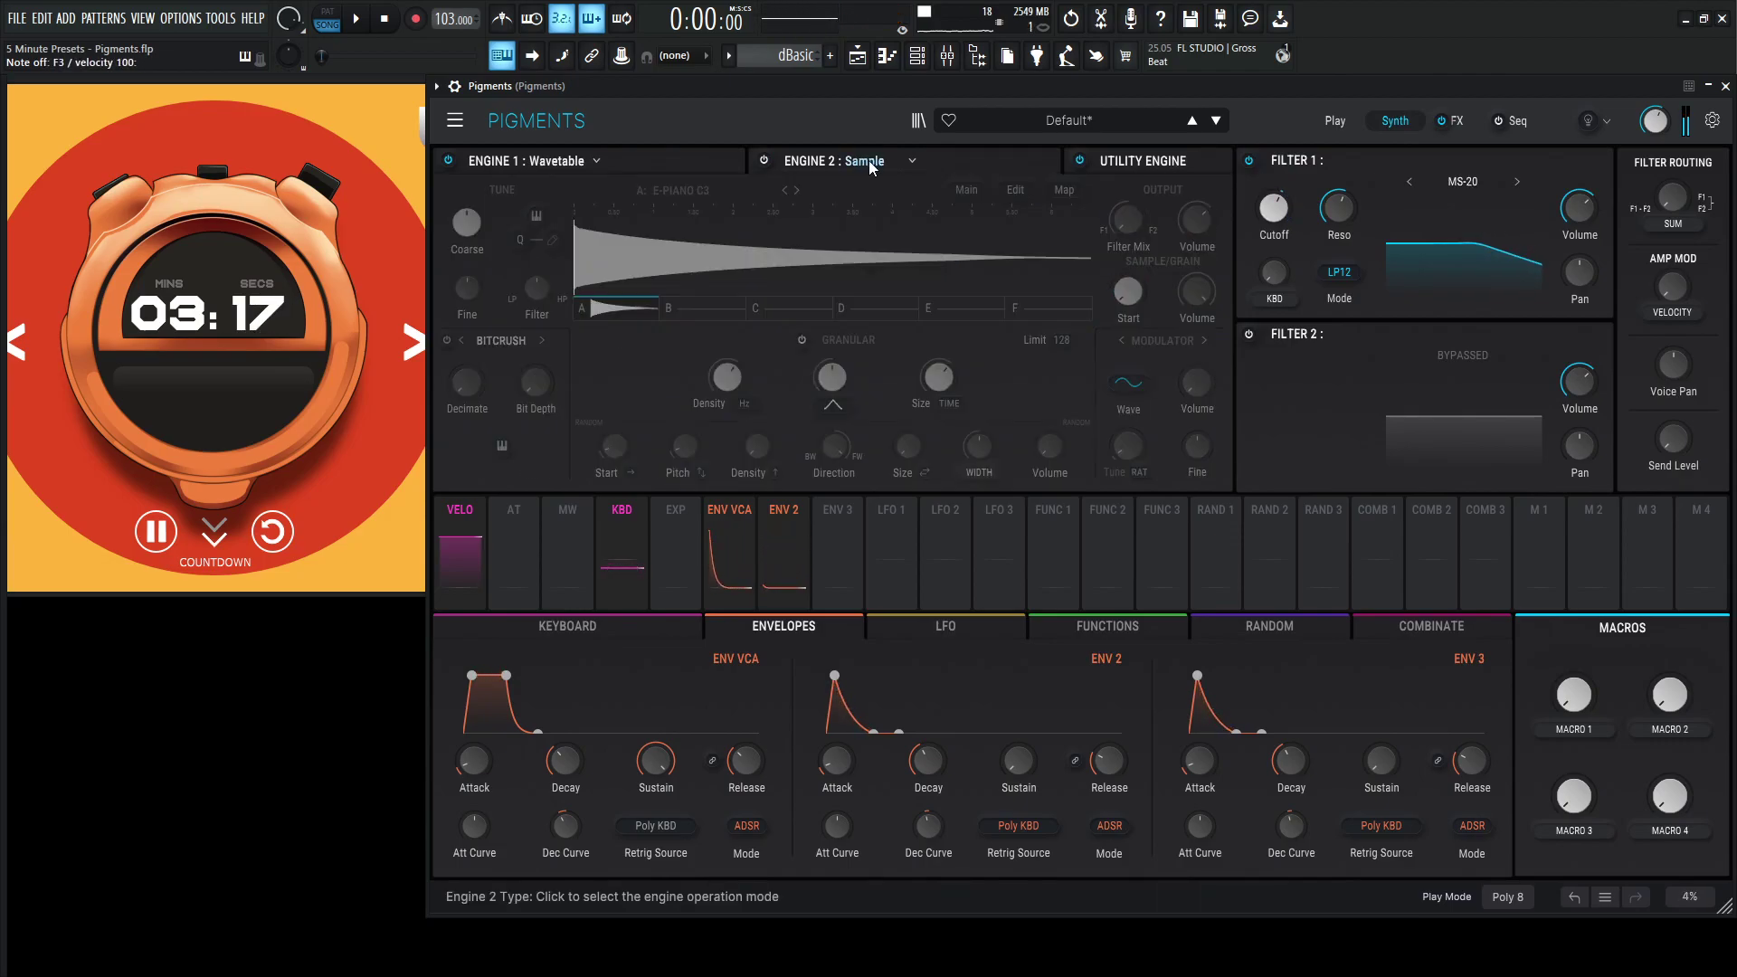
pyautogui.click(868, 160)
pyautogui.click(729, 240)
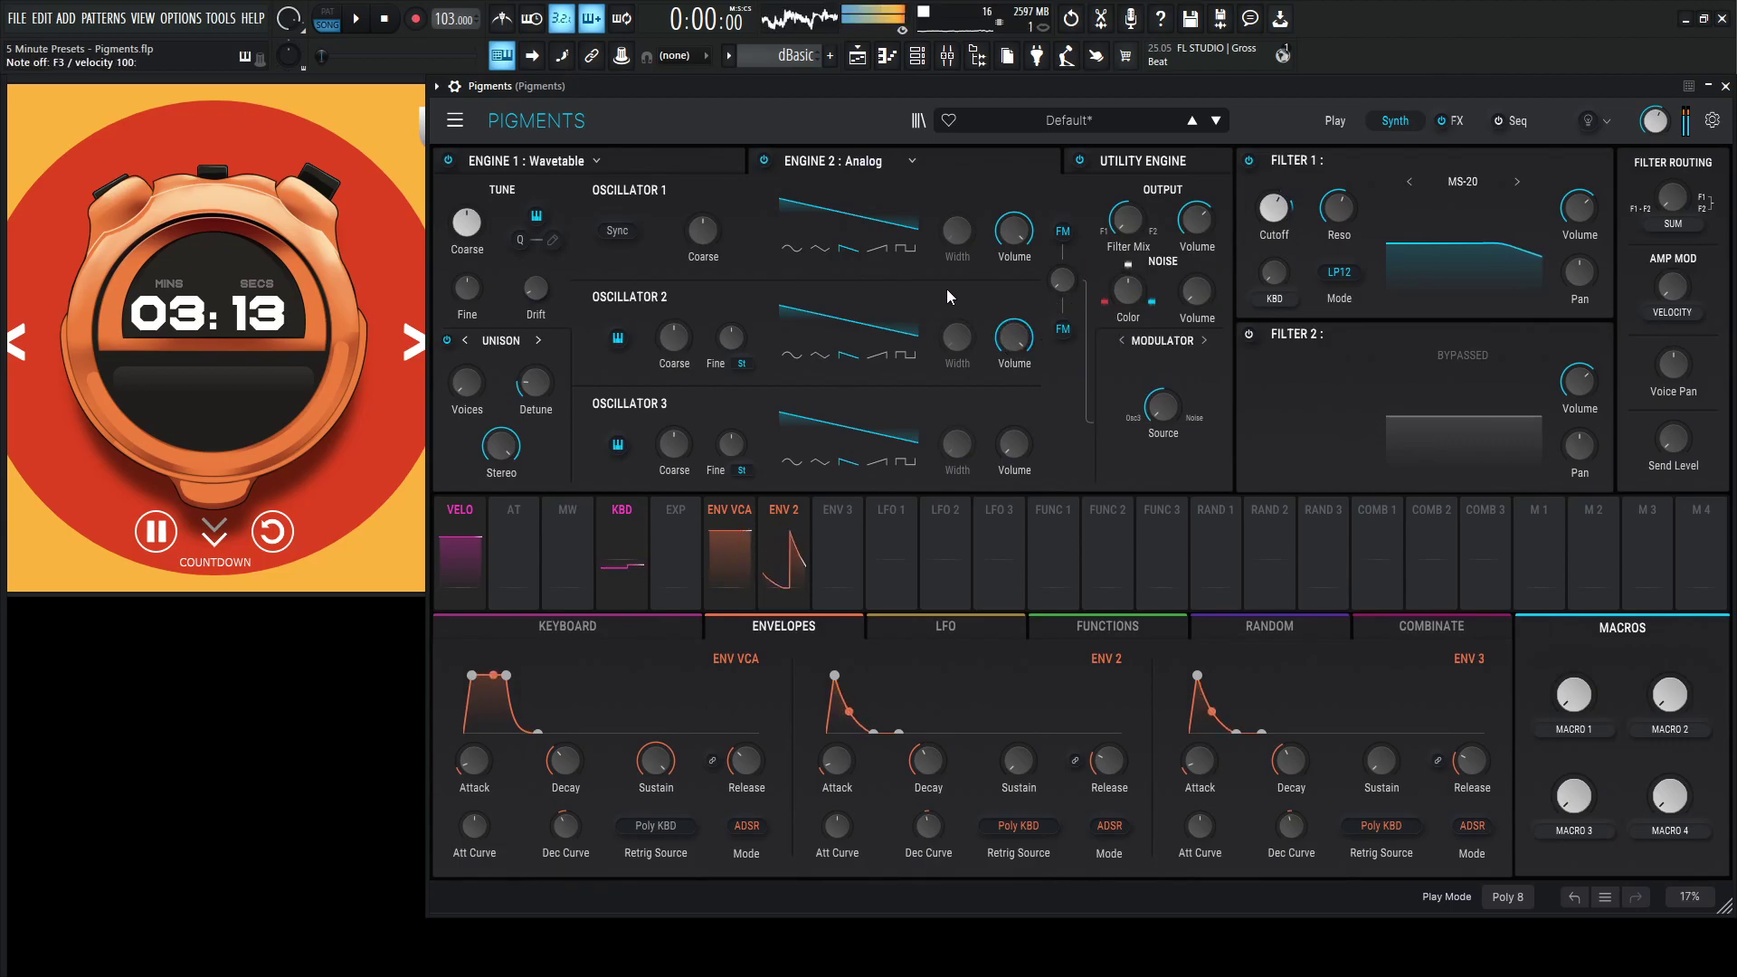
# Step: Lower the Coarse tuning of Engine 2's Oscillator 2 and give that oscillator a square waveform
pyautogui.click(686, 160)
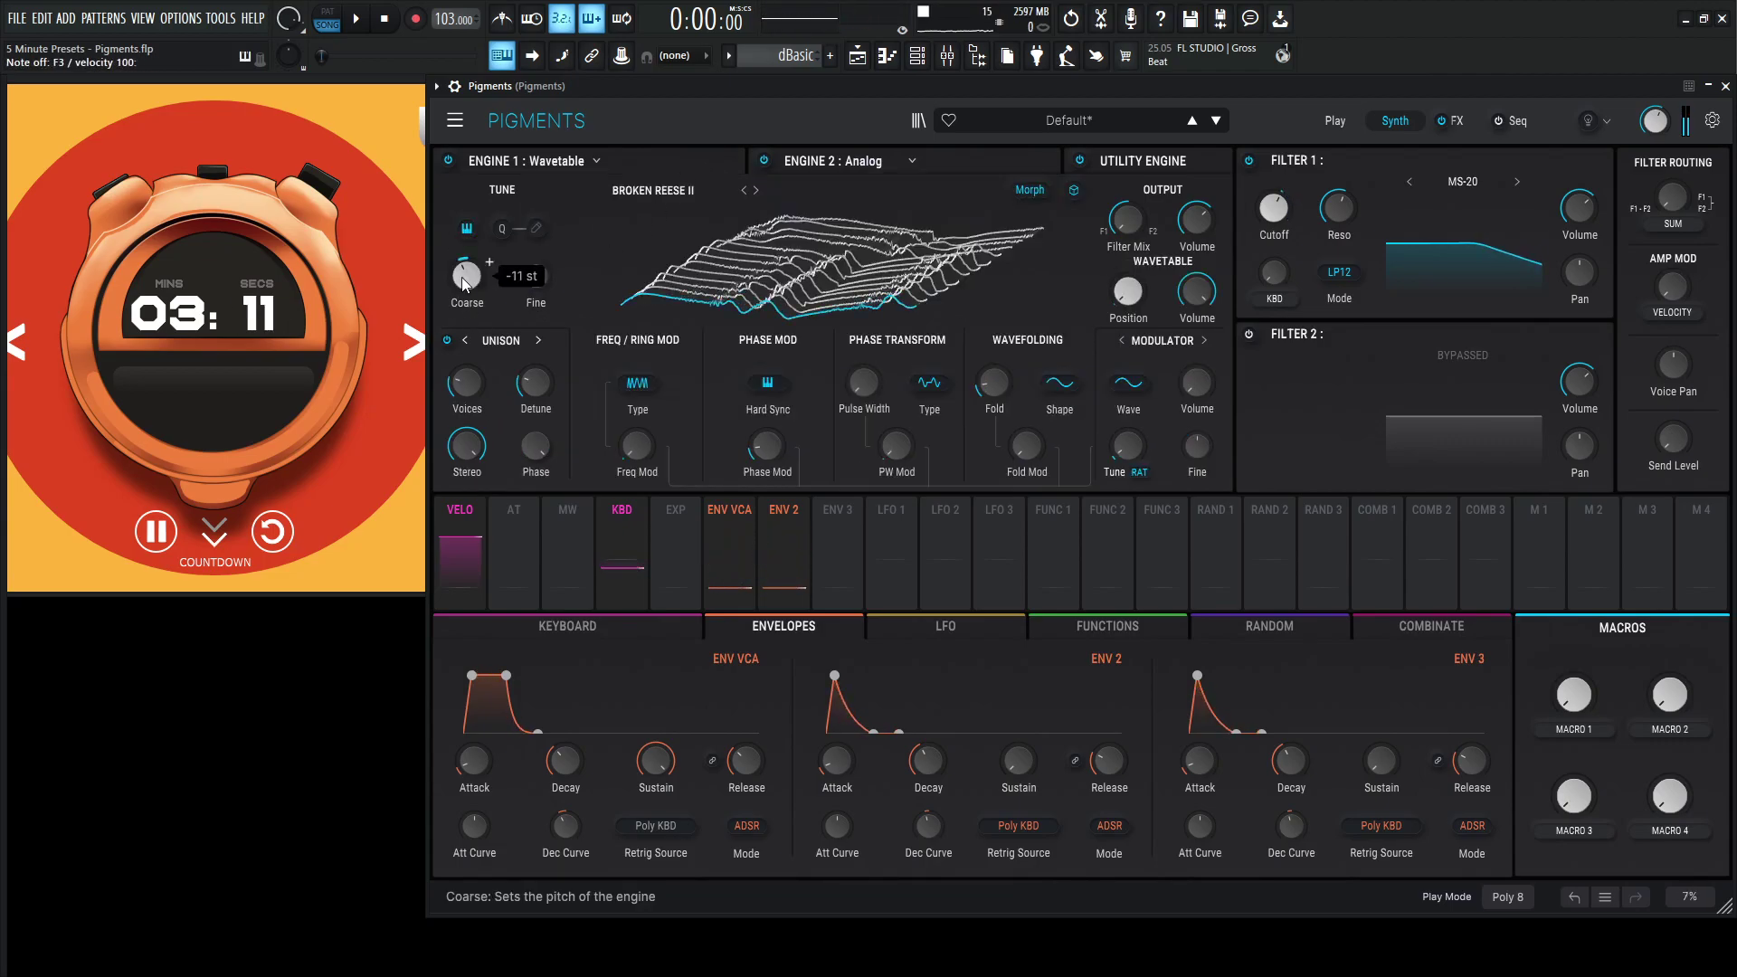
pyautogui.click(942, 166)
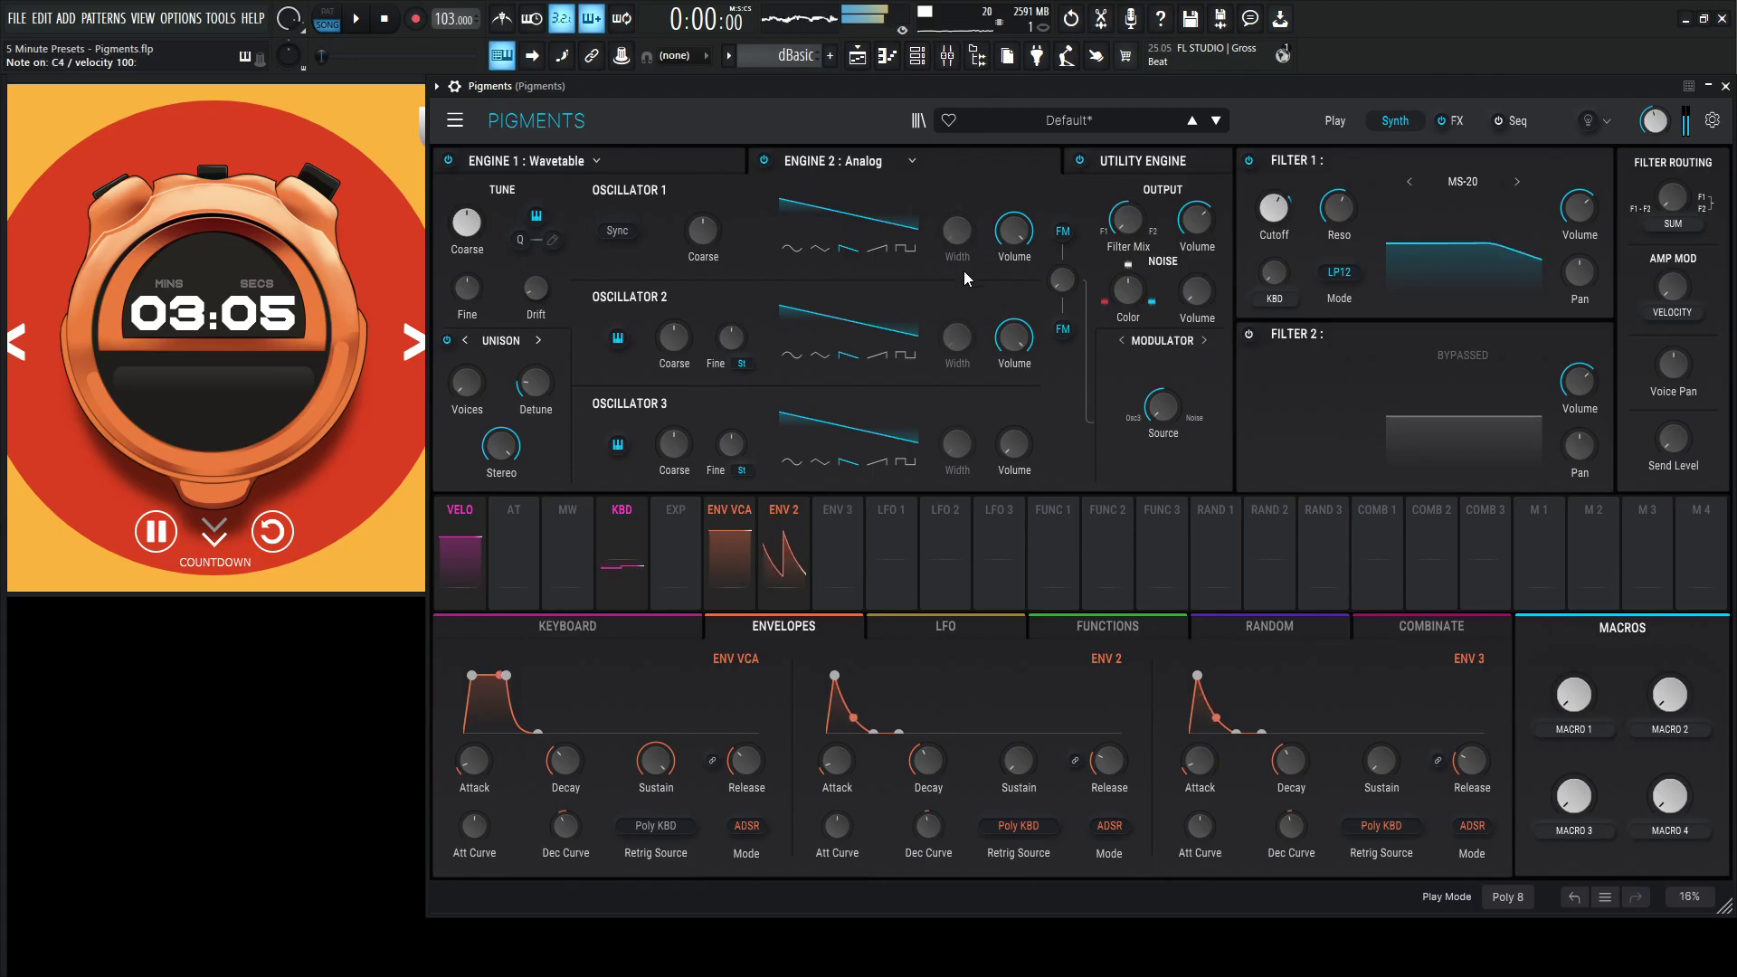
pyautogui.moveTo(674, 338); pyautogui.dragTo(674, 362)
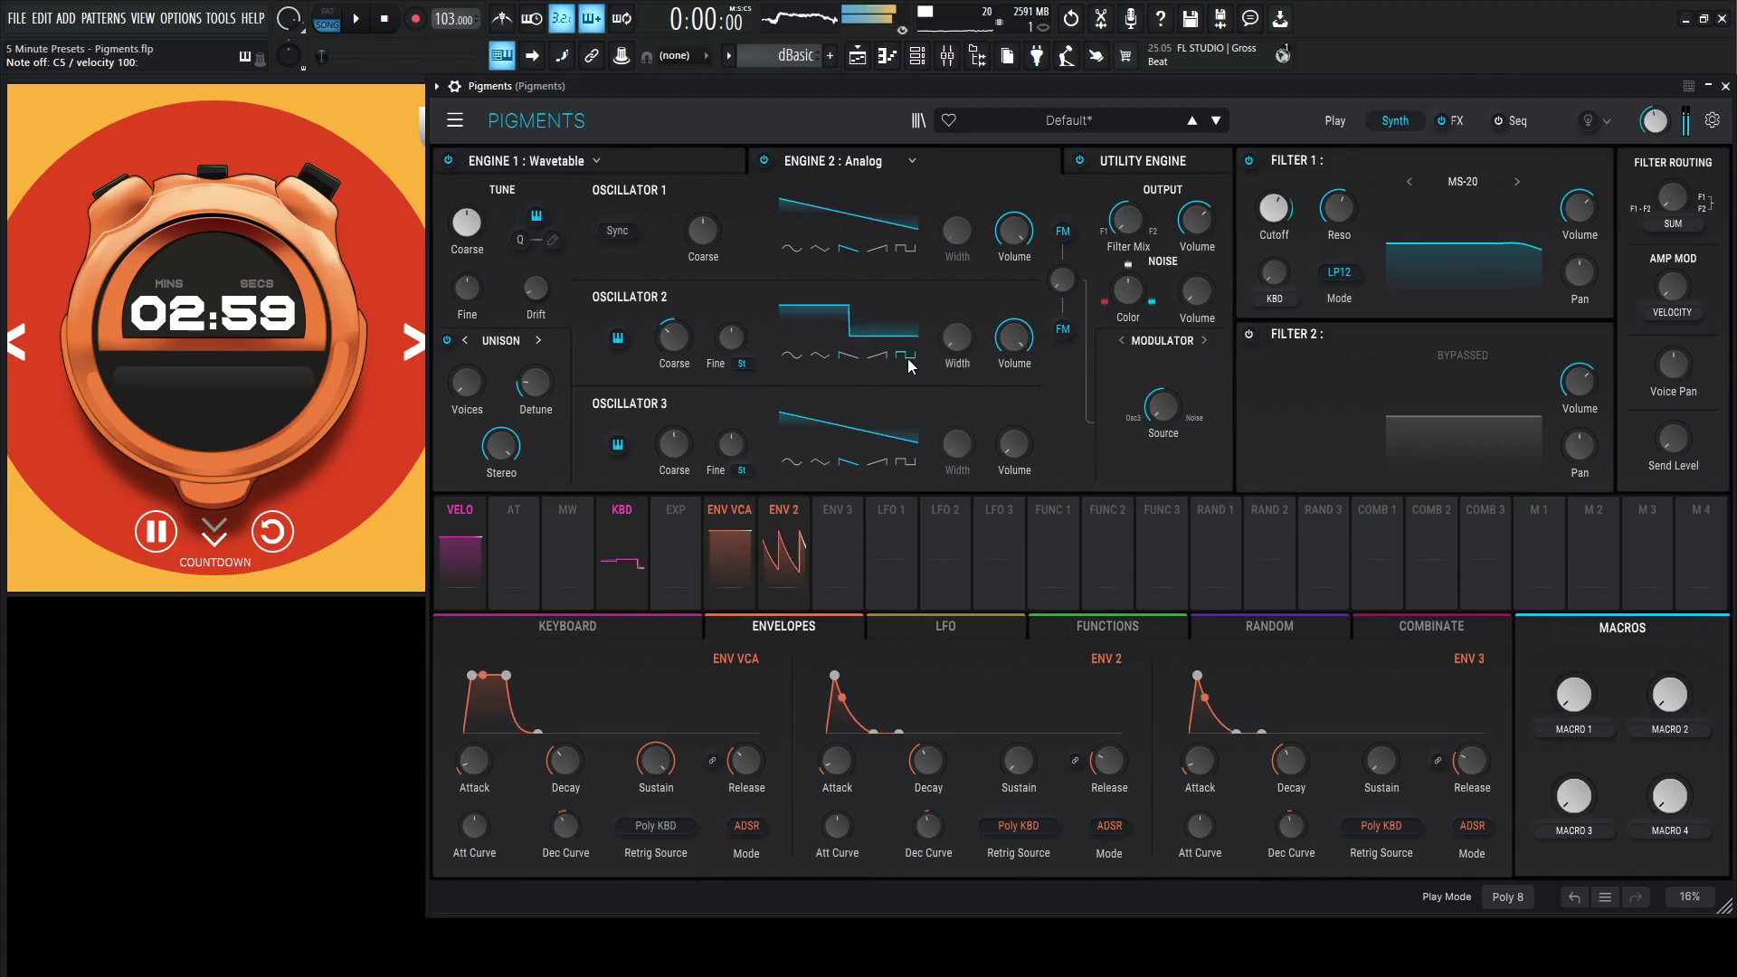
# Step: Replace the Delay in the first FX A slot with a Distortion effect and switch its algorithm from Soft Clip to Distortion
pyautogui.click(1458, 121)
pyautogui.click(772, 170)
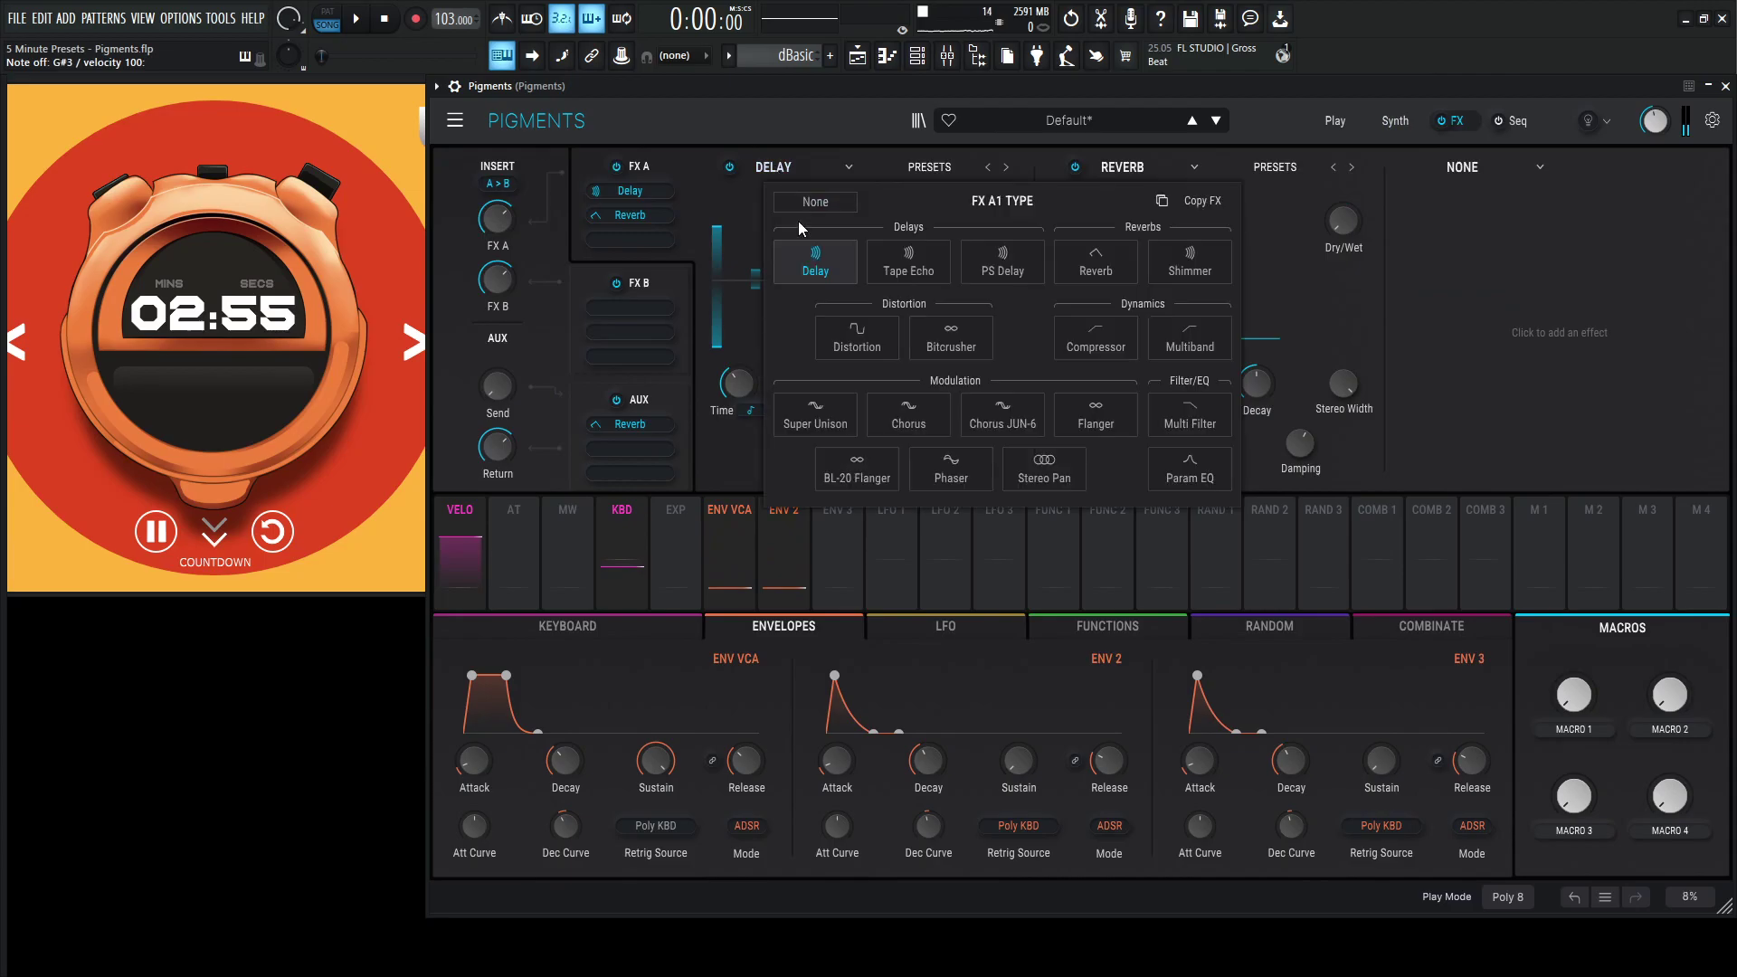
pyautogui.click(857, 336)
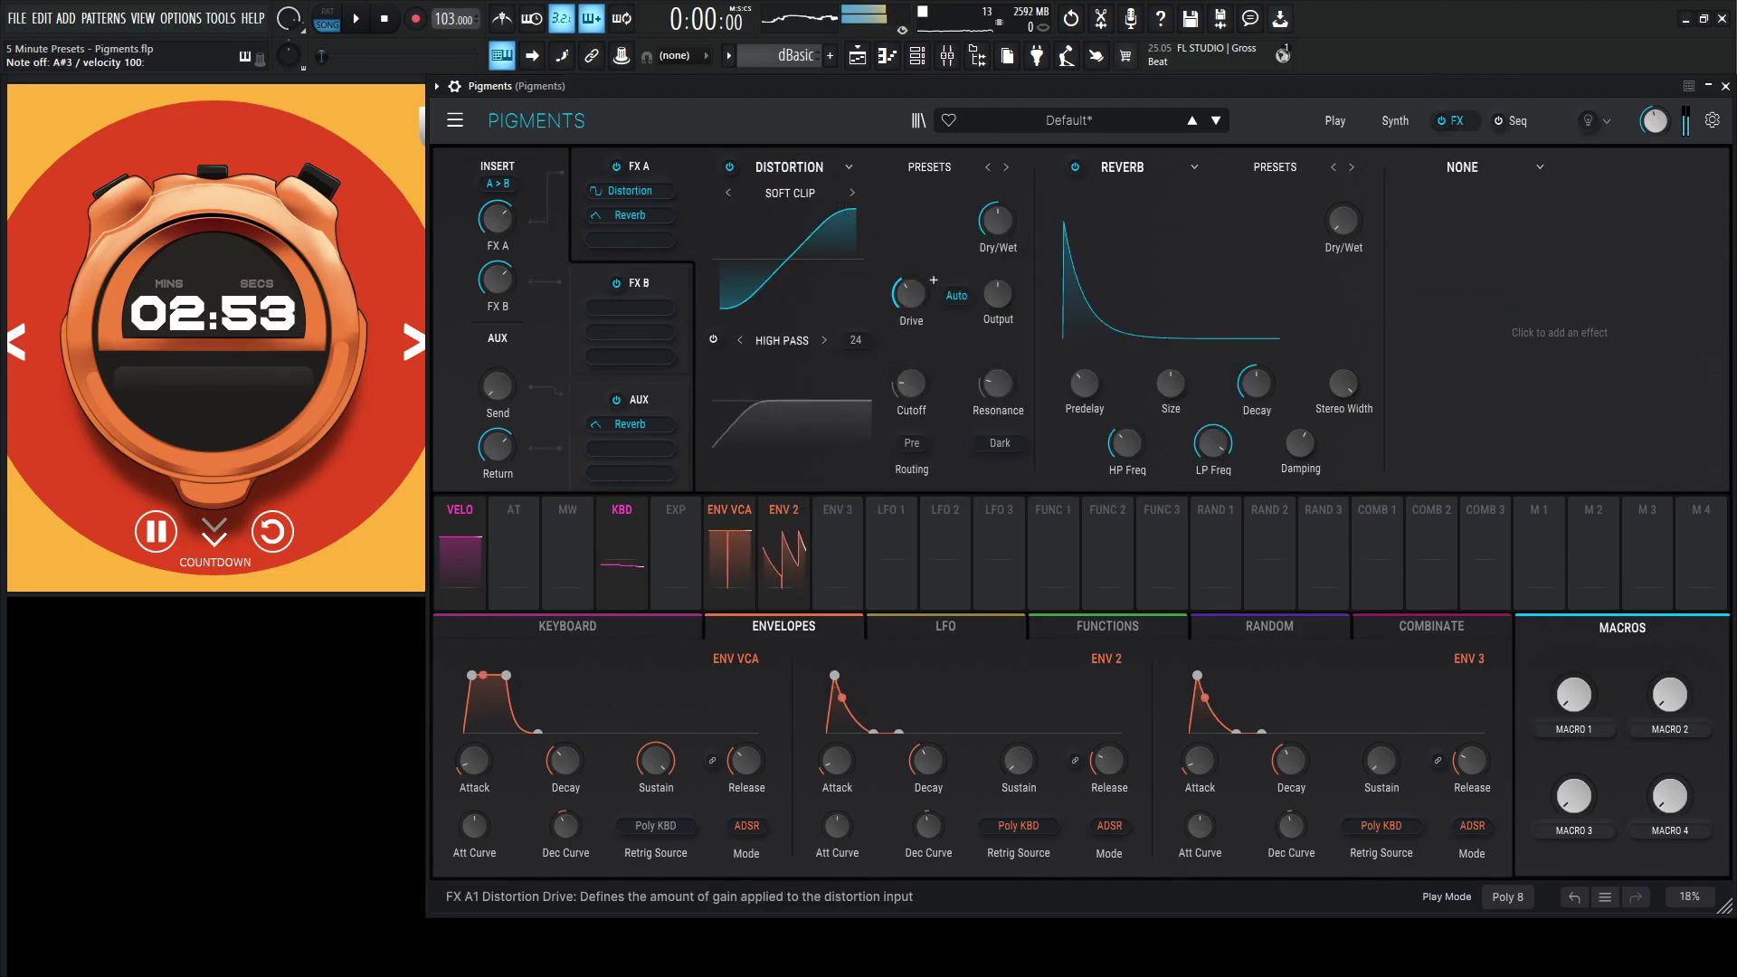
pyautogui.moveTo(913, 299)
pyautogui.click(852, 194)
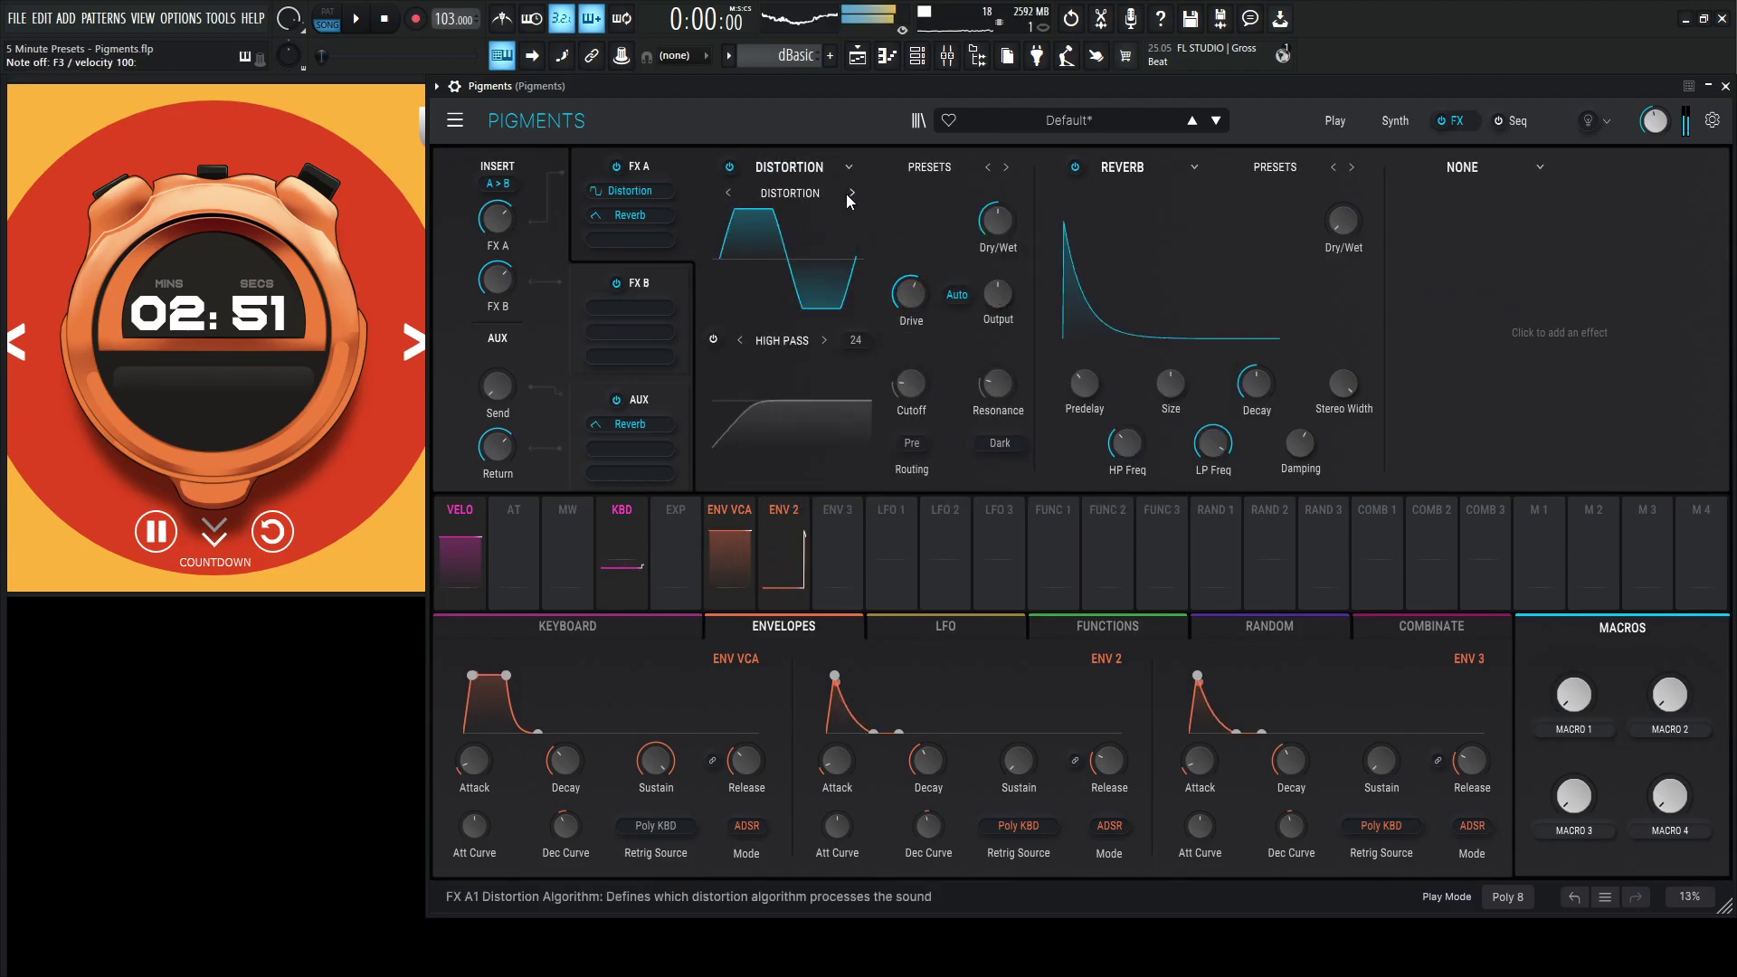
# Step: Switch the algorithm of the Distortion in the first FX A slot to Tape
pyautogui.click(851, 194)
pyautogui.click(851, 194)
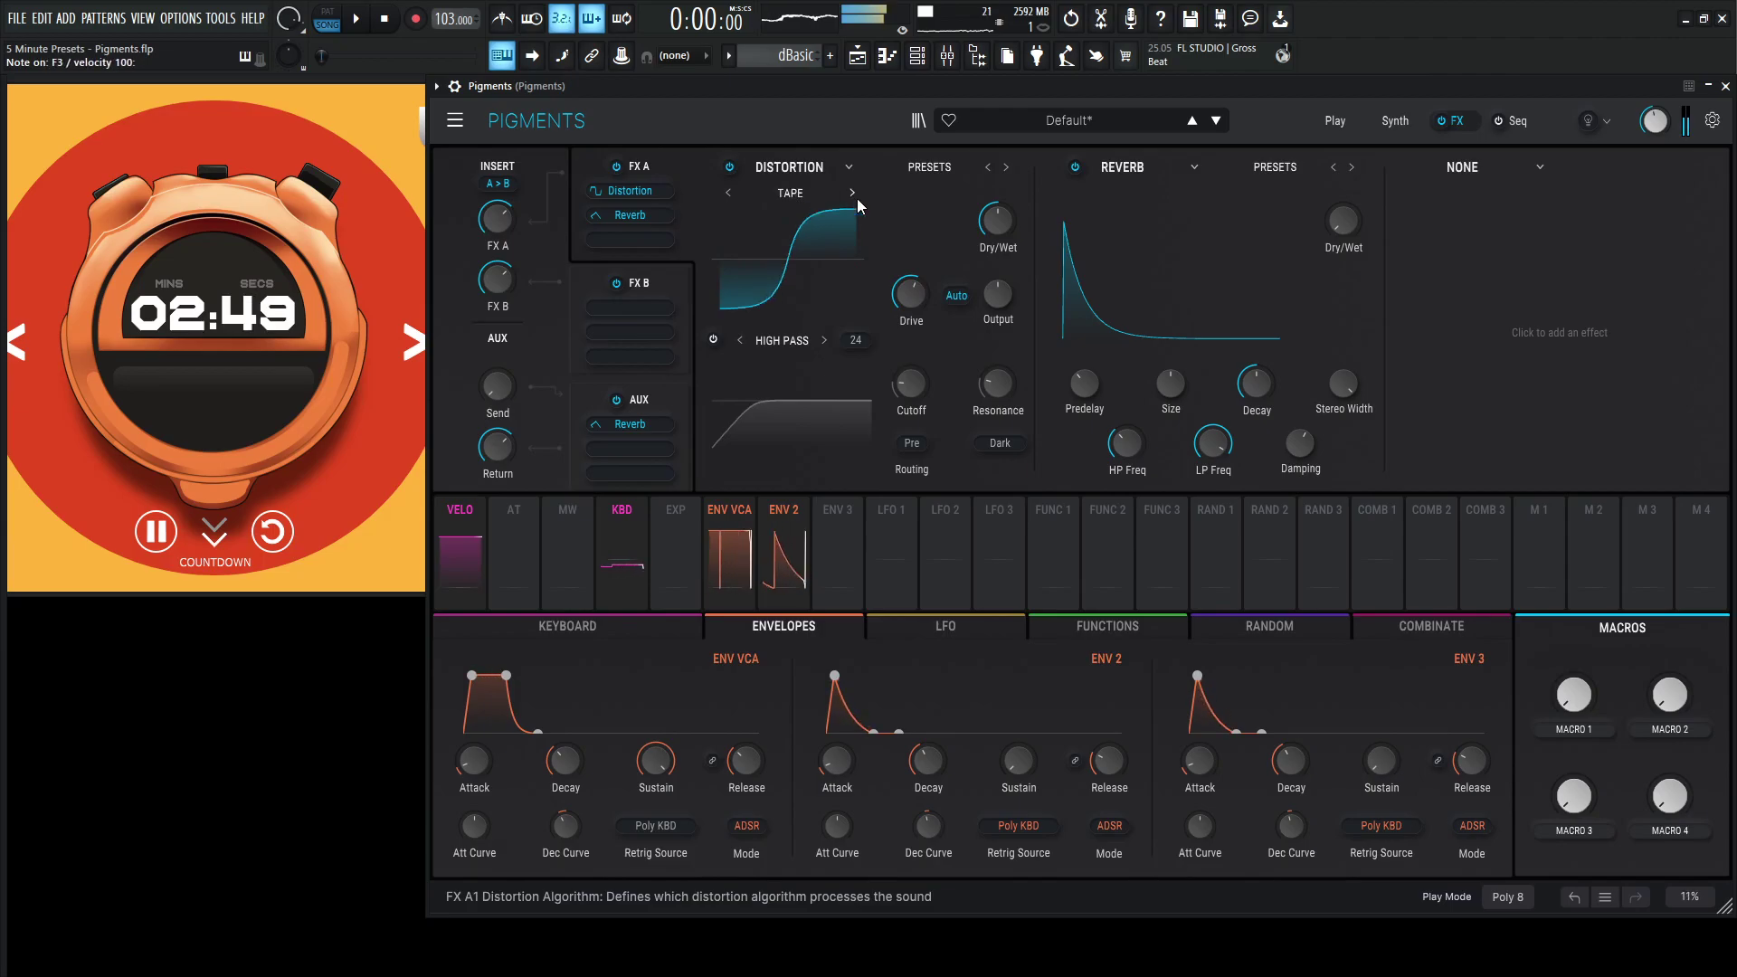
# Step: Replace the Reverb in the second FX A slot with a Germanium Distortion and set its Dry/Wet to 44%
pyautogui.click(1162, 179)
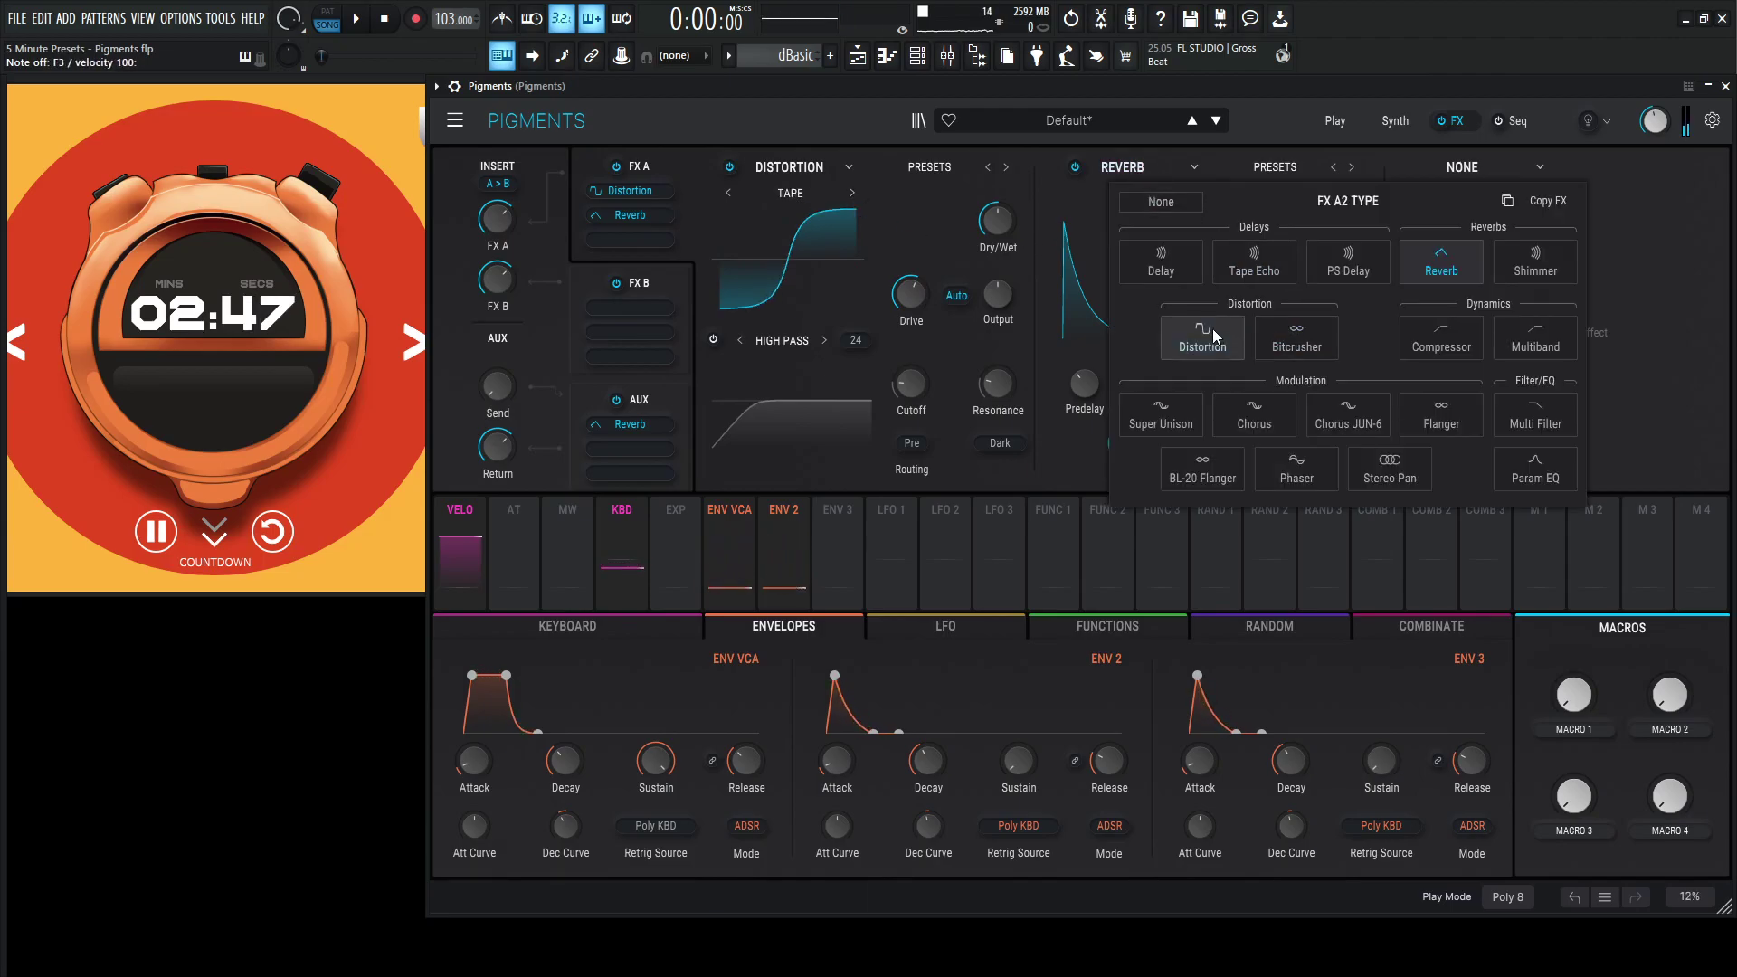
pyautogui.click(1212, 335)
pyautogui.click(1199, 194)
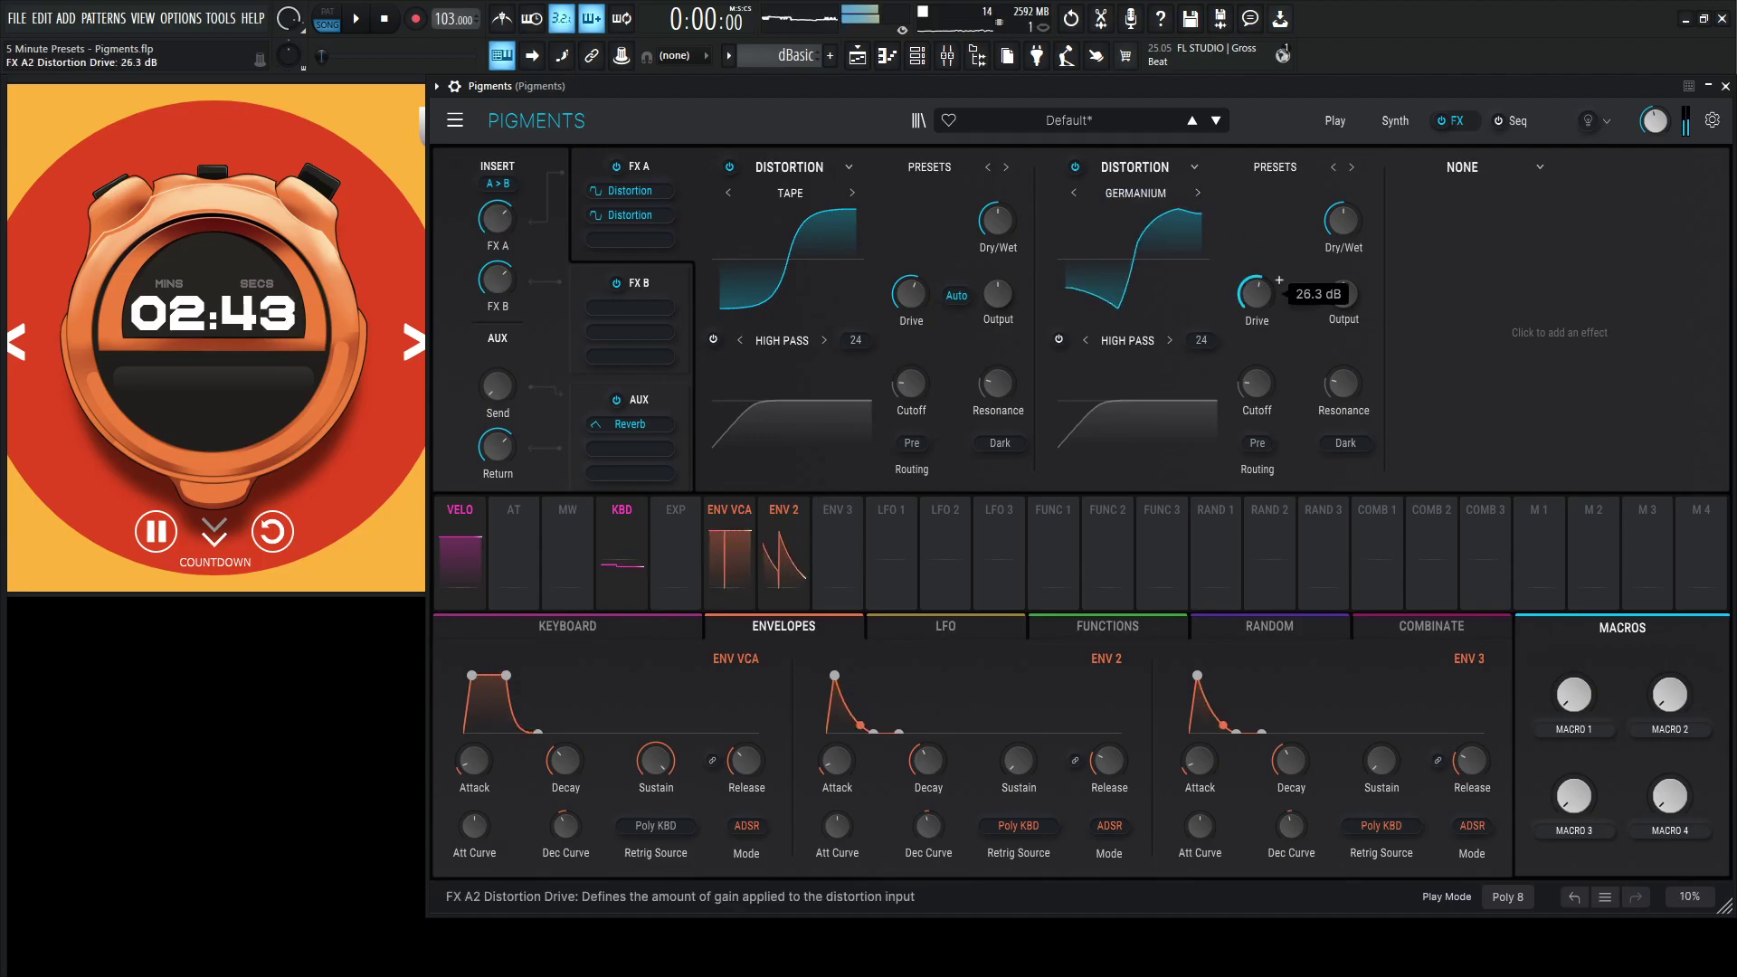
pyautogui.moveTo(1330, 226); pyautogui.dragTo(1330, 217)
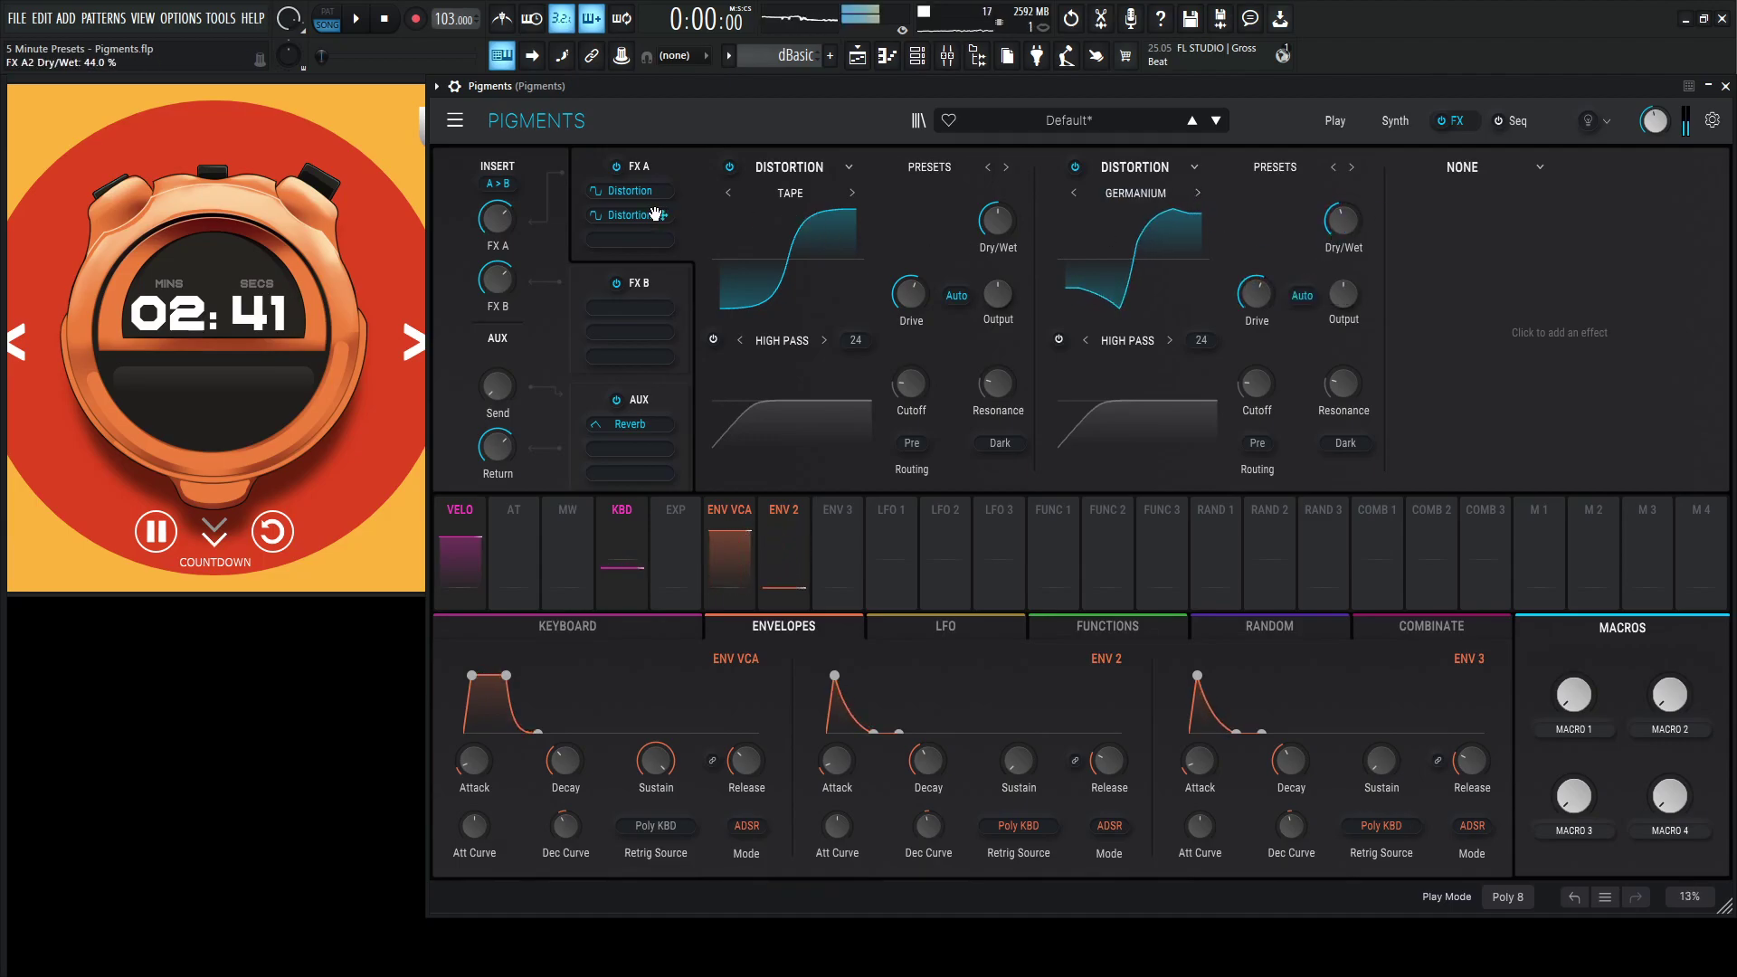
# Step: Insert a Multiband ahead of the two FX A Distortions and set its High Below Threshold to about -18.9 dB
pyautogui.moveTo(640, 216)
pyautogui.mouseDown()
pyautogui.moveTo(637, 255)
pyautogui.moveTo(636, 219)
pyautogui.mouseUp()
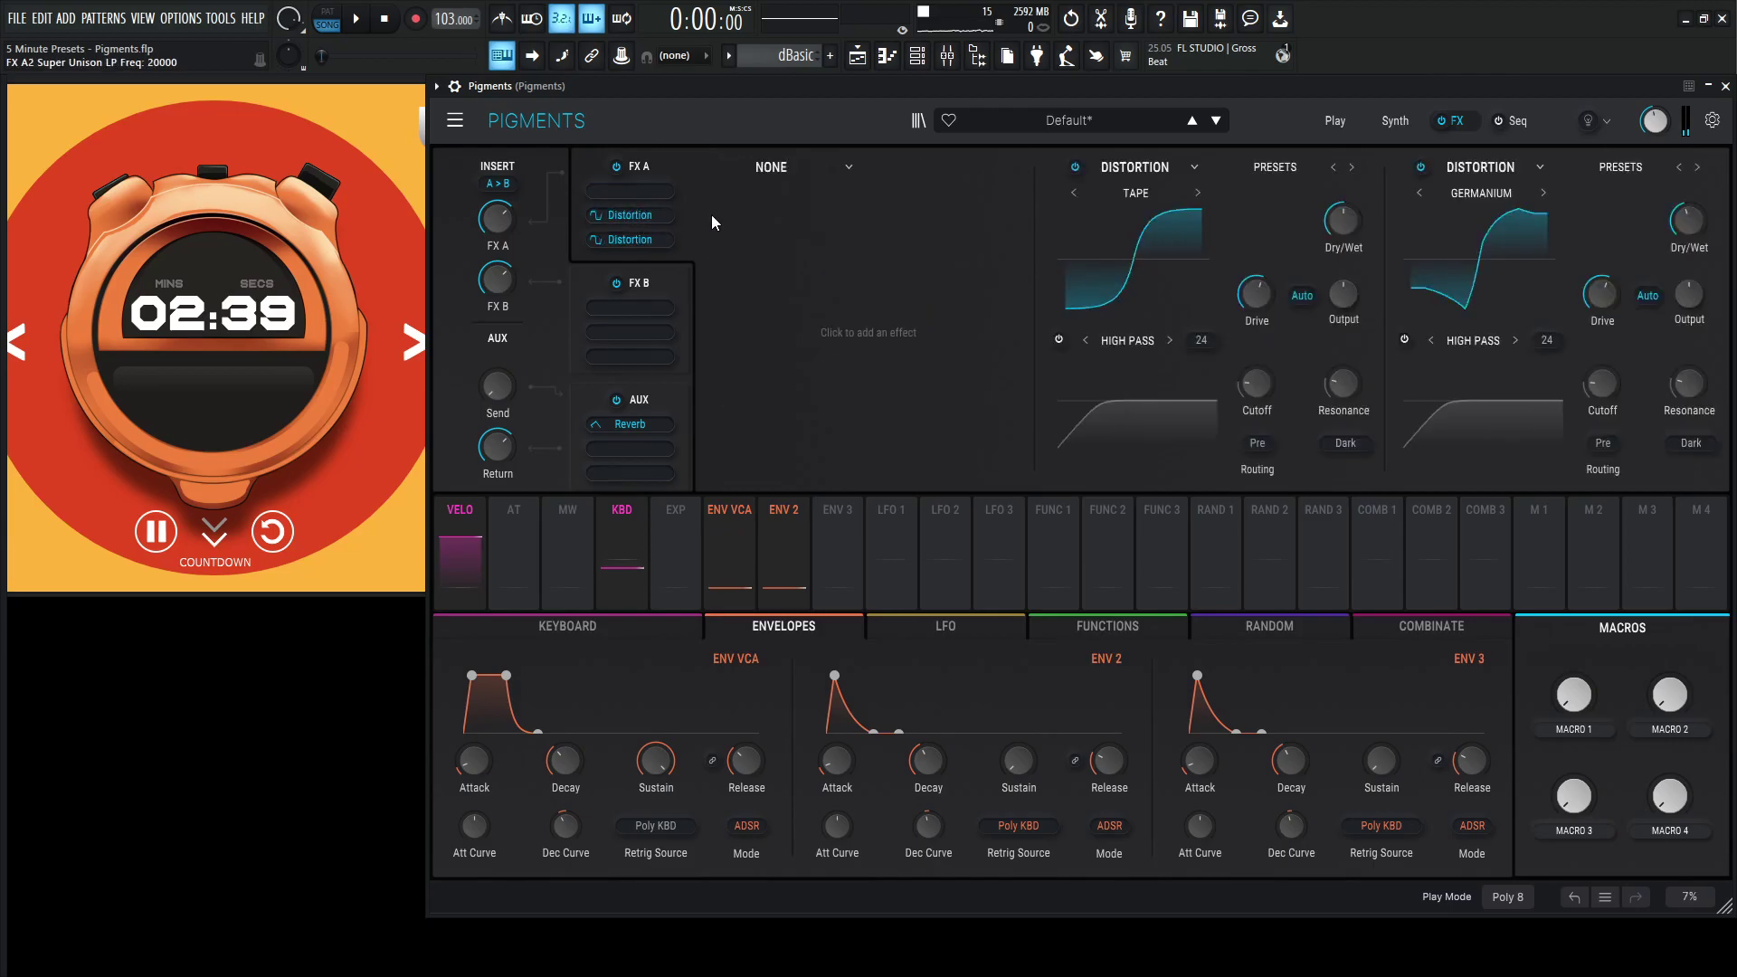
pyautogui.click(804, 194)
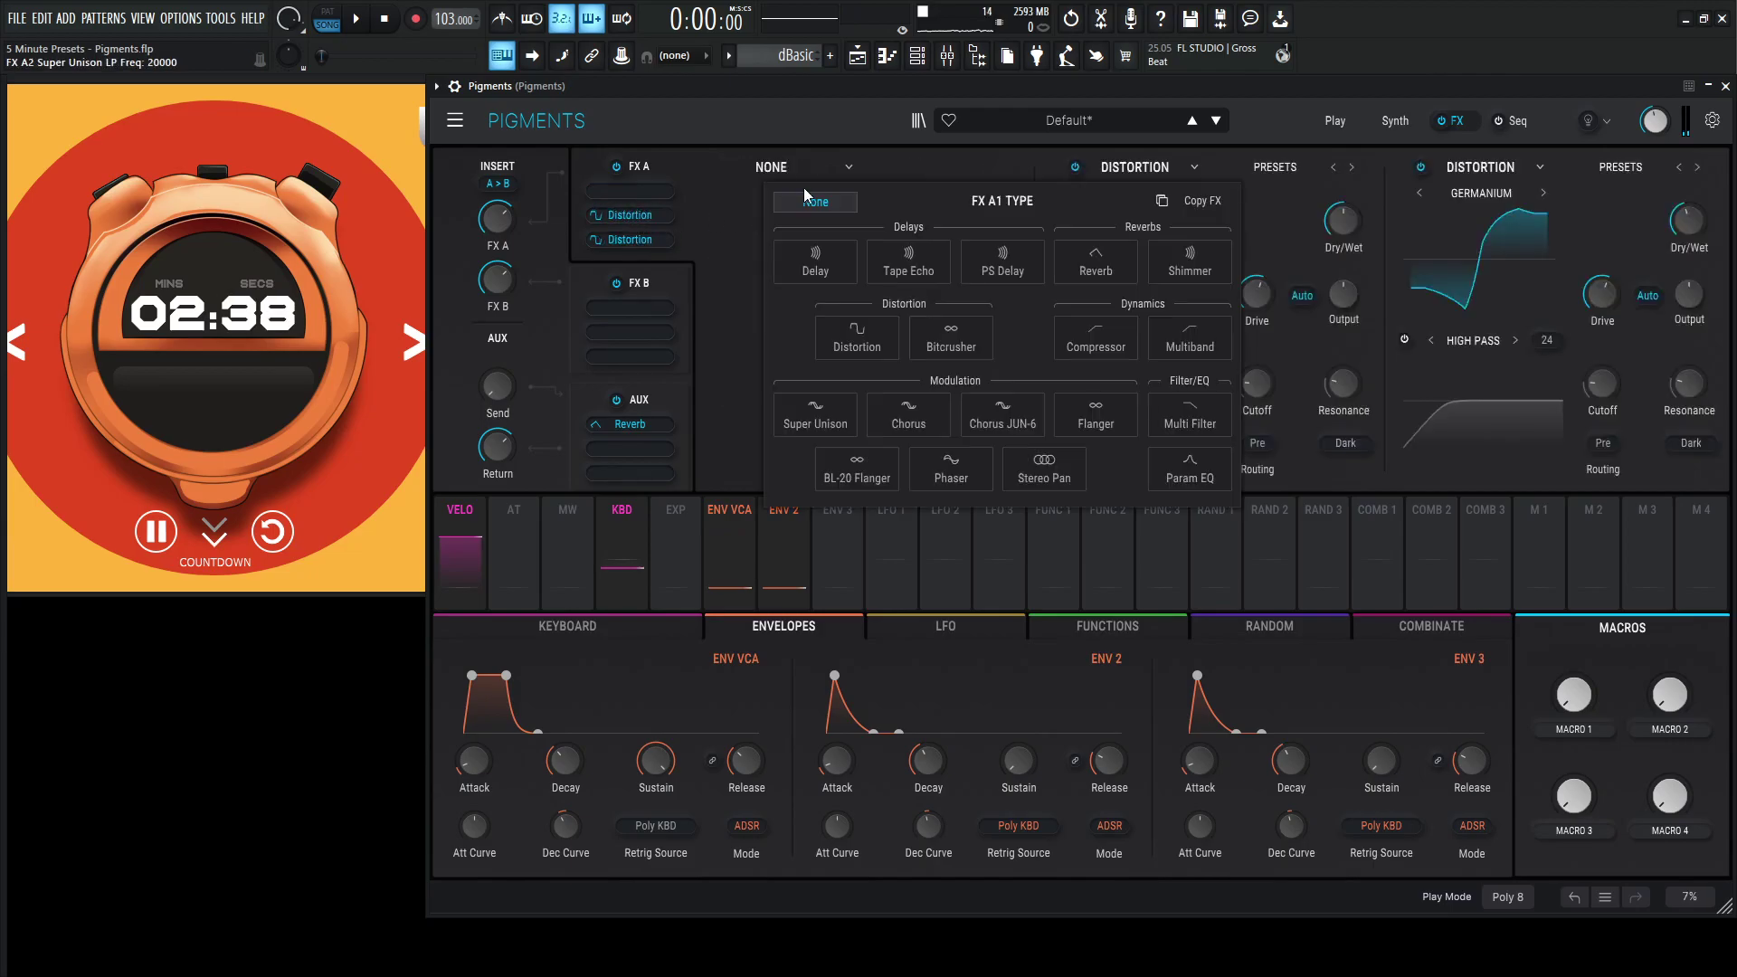
pyautogui.click(1190, 339)
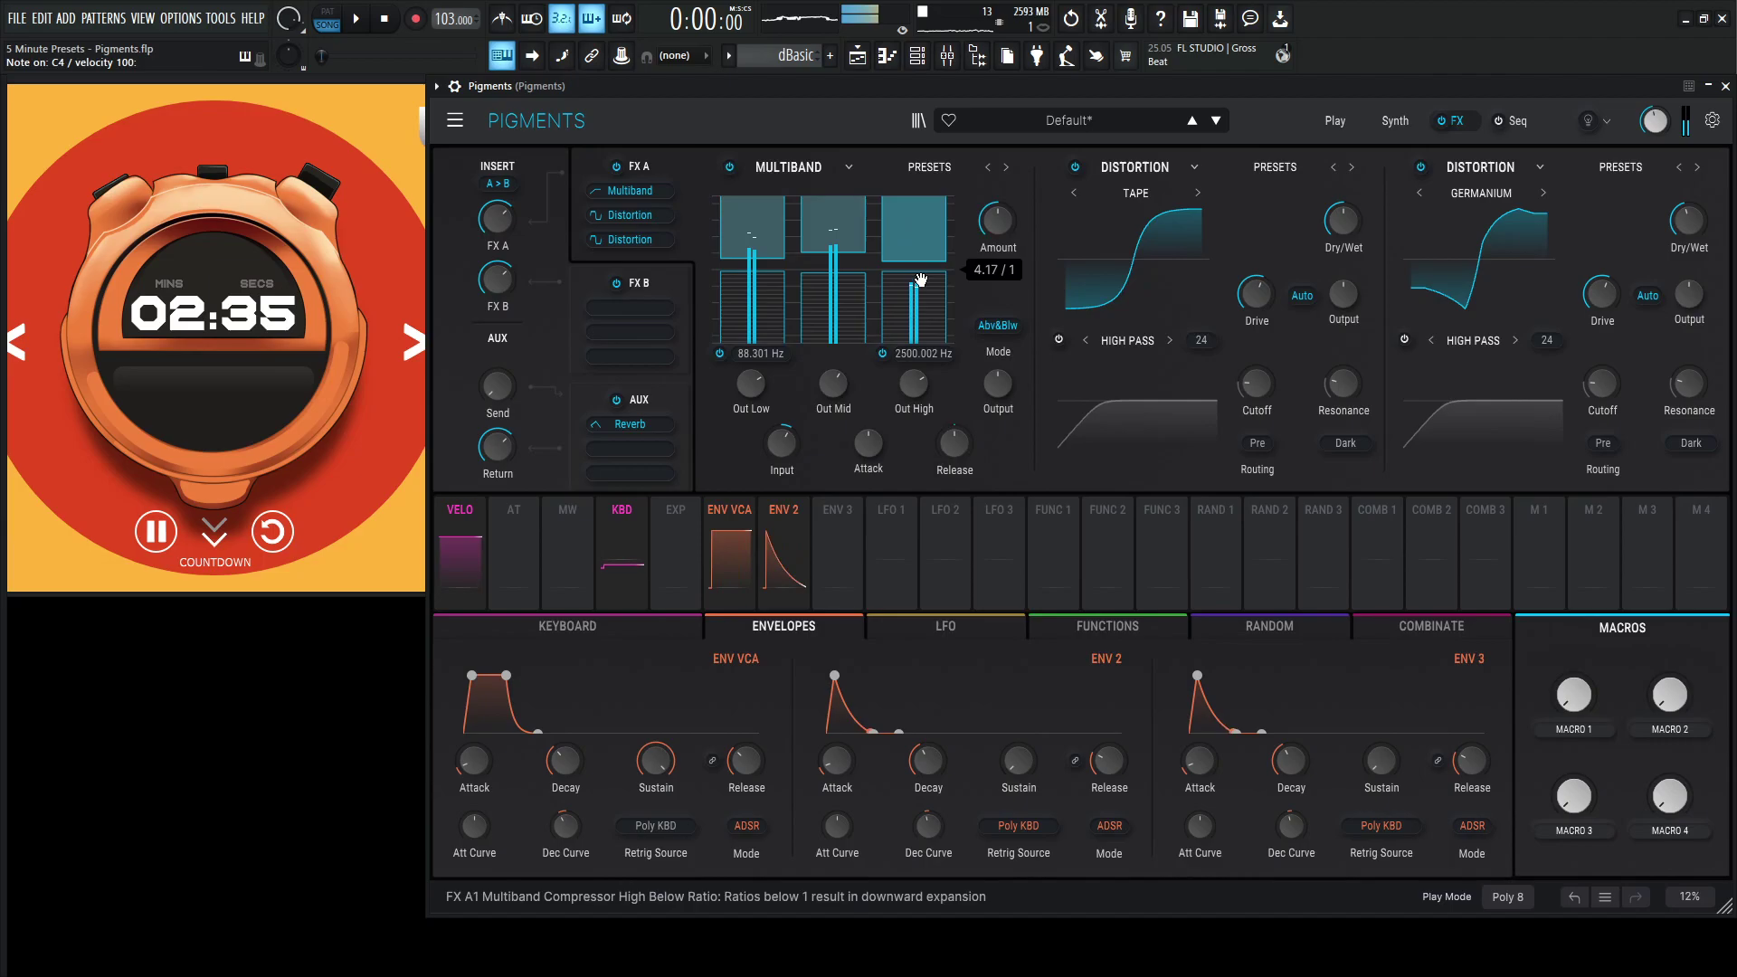
pyautogui.moveTo(920, 271); pyautogui.dragTo(917, 233)
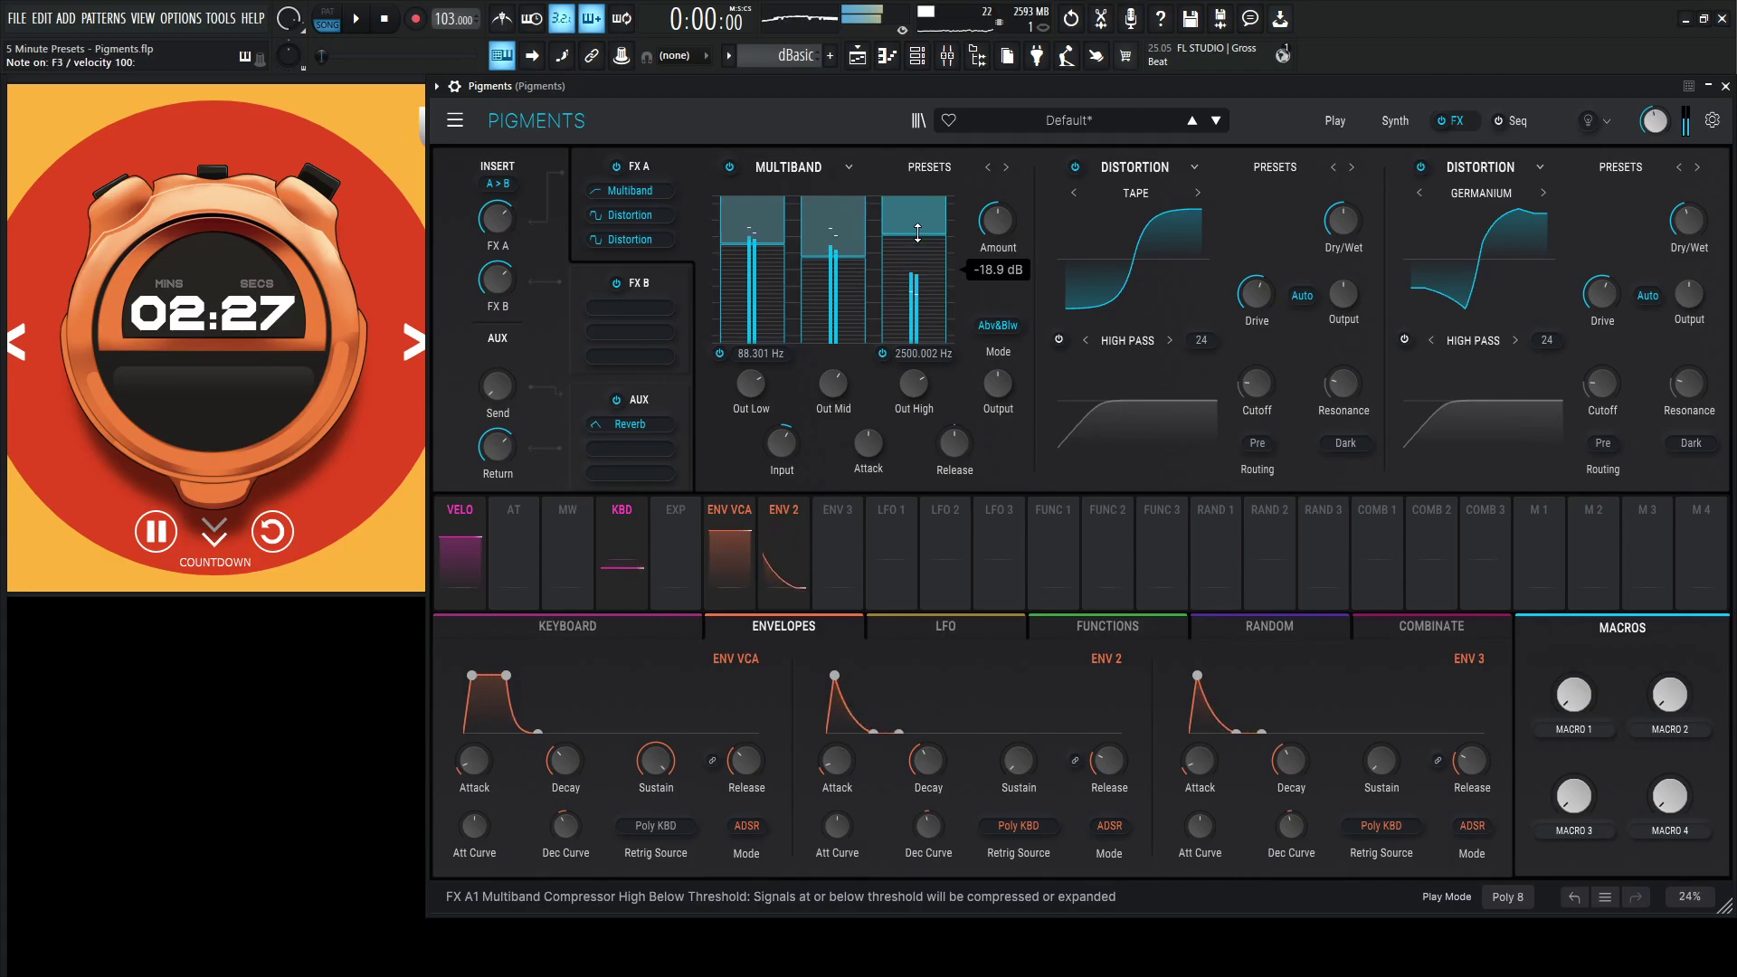
# Step: Remove the Germanium Distortion from the third FX A slot and load a Multi Filter there
pyautogui.click(661, 277)
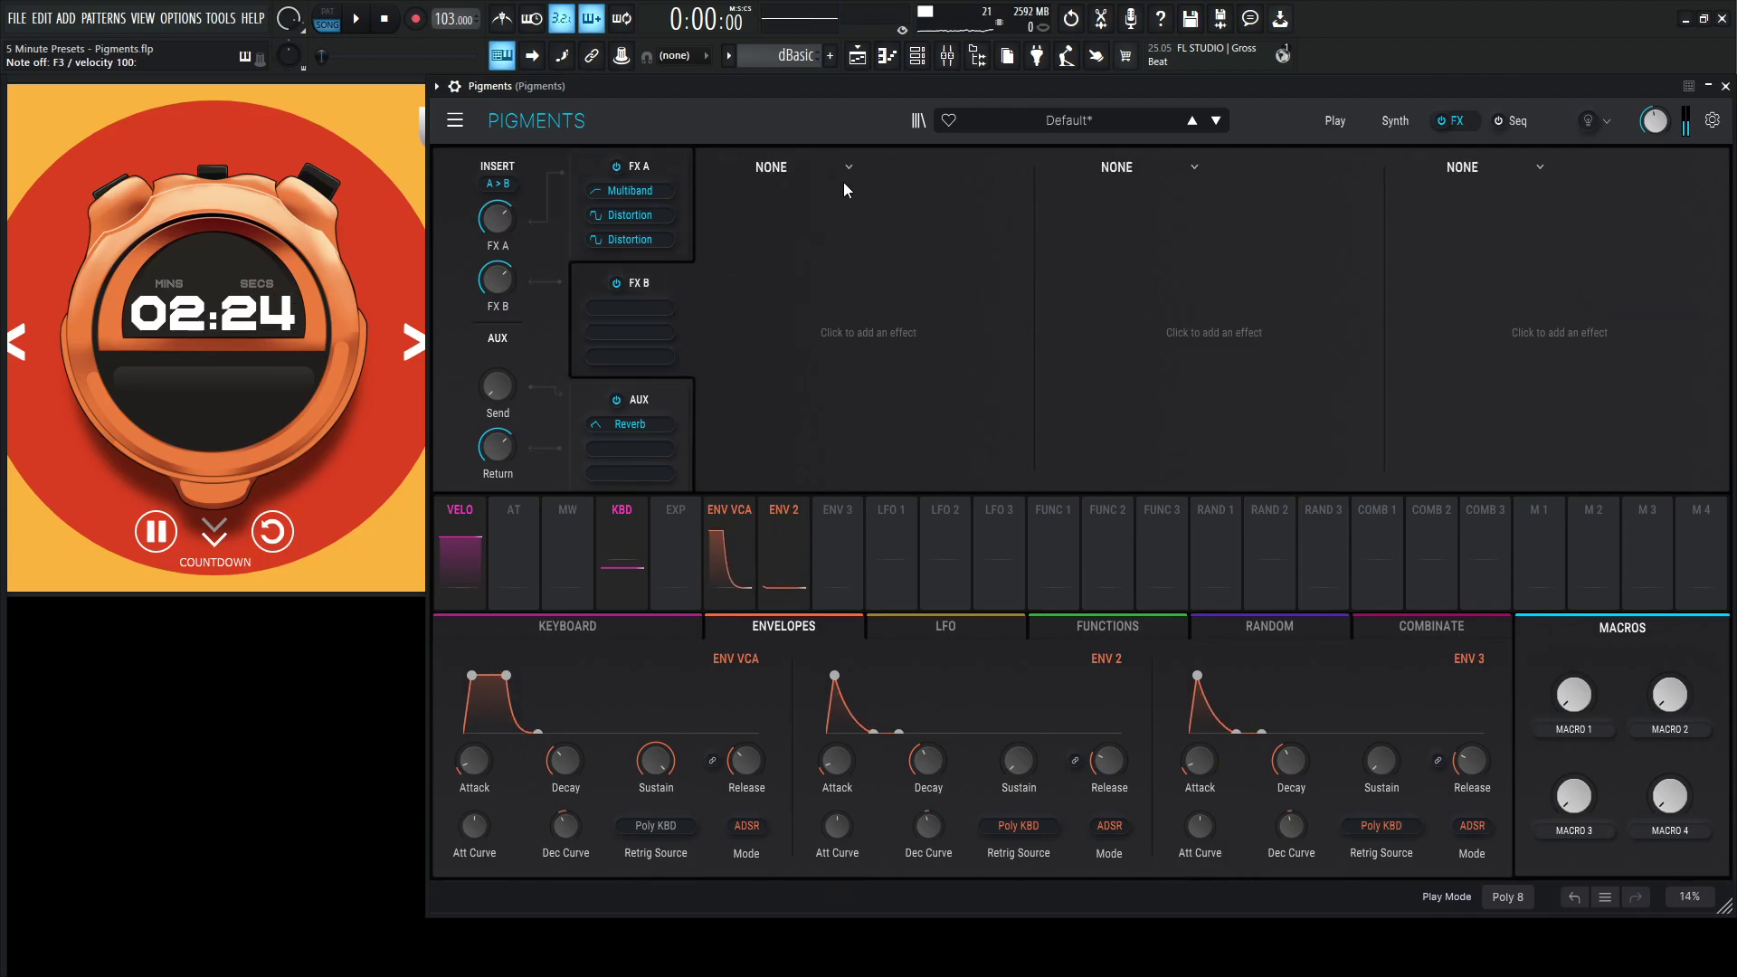
pyautogui.click(771, 164)
pyautogui.click(655, 163)
pyautogui.click(1420, 168)
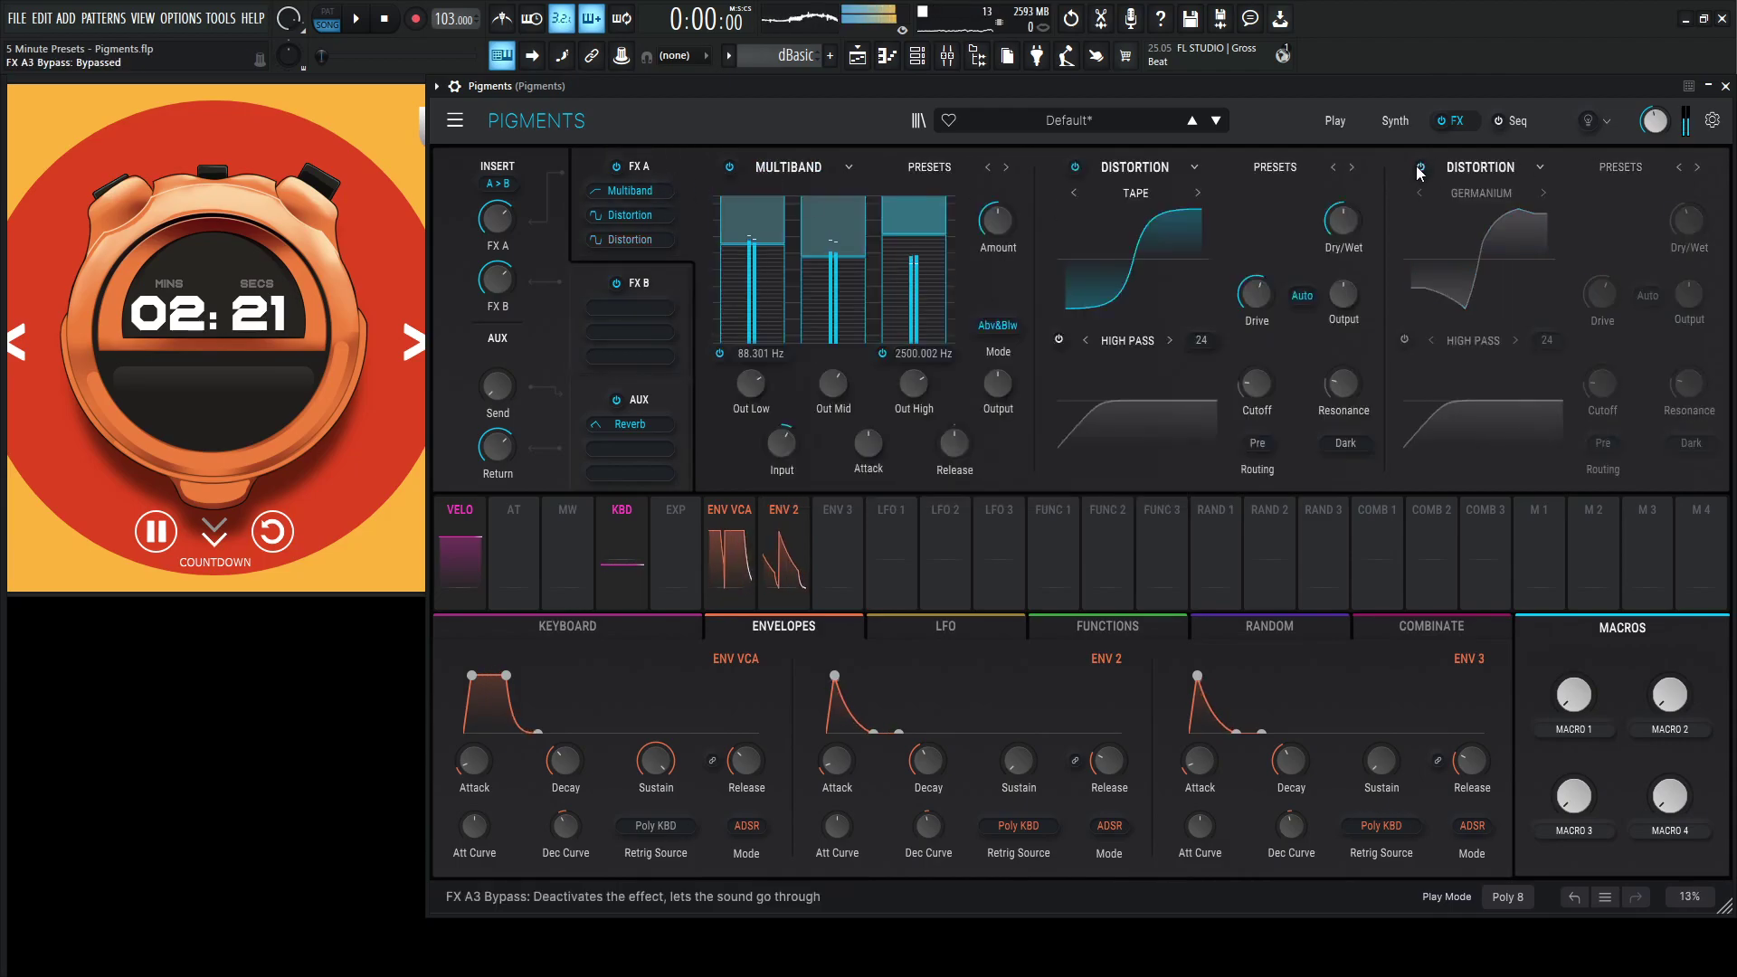
pyautogui.click(1479, 166)
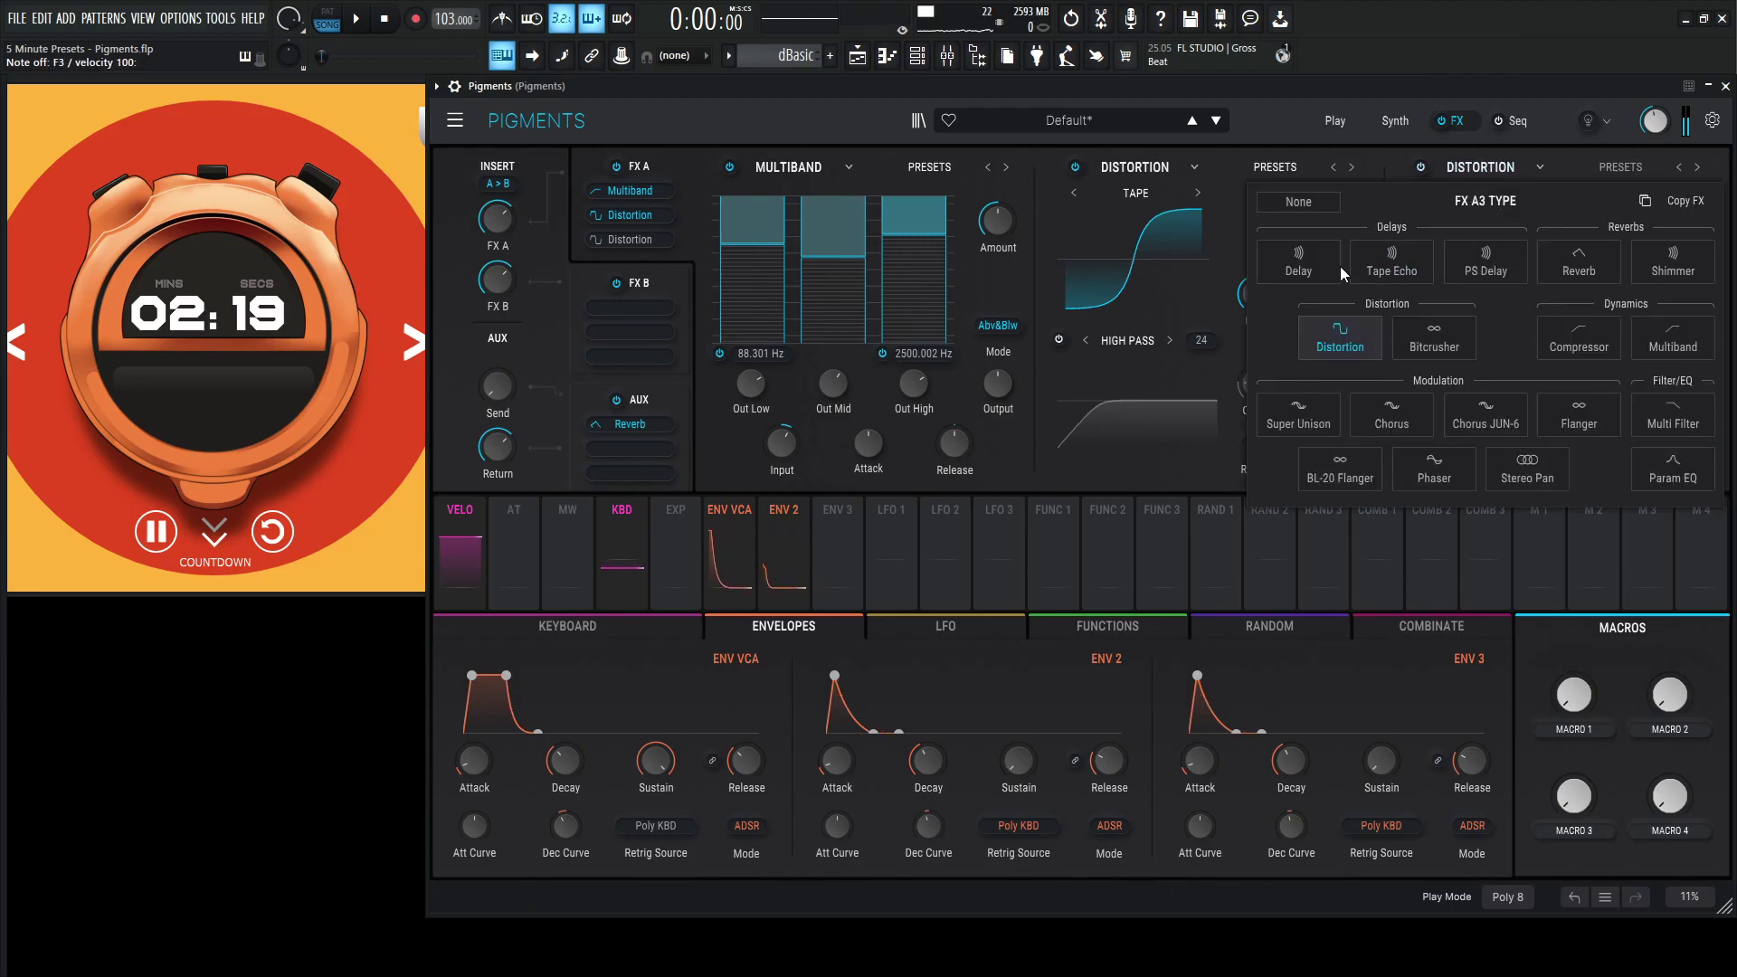
pyautogui.click(1300, 201)
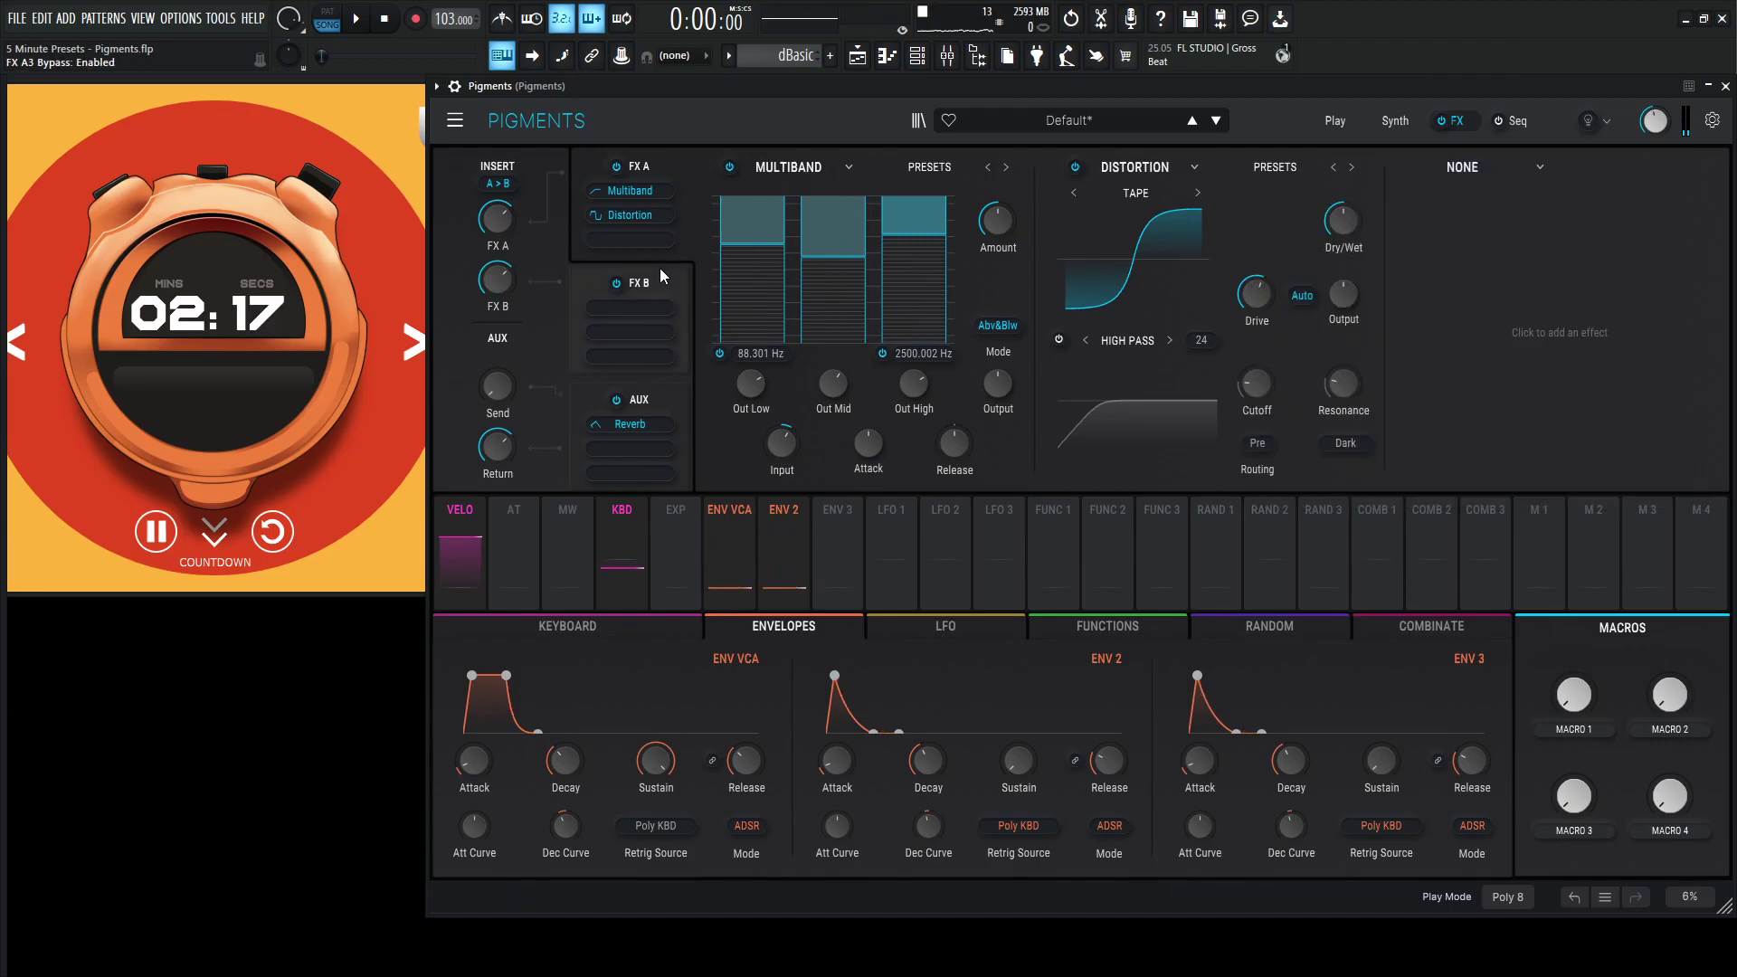
pyautogui.click(1467, 168)
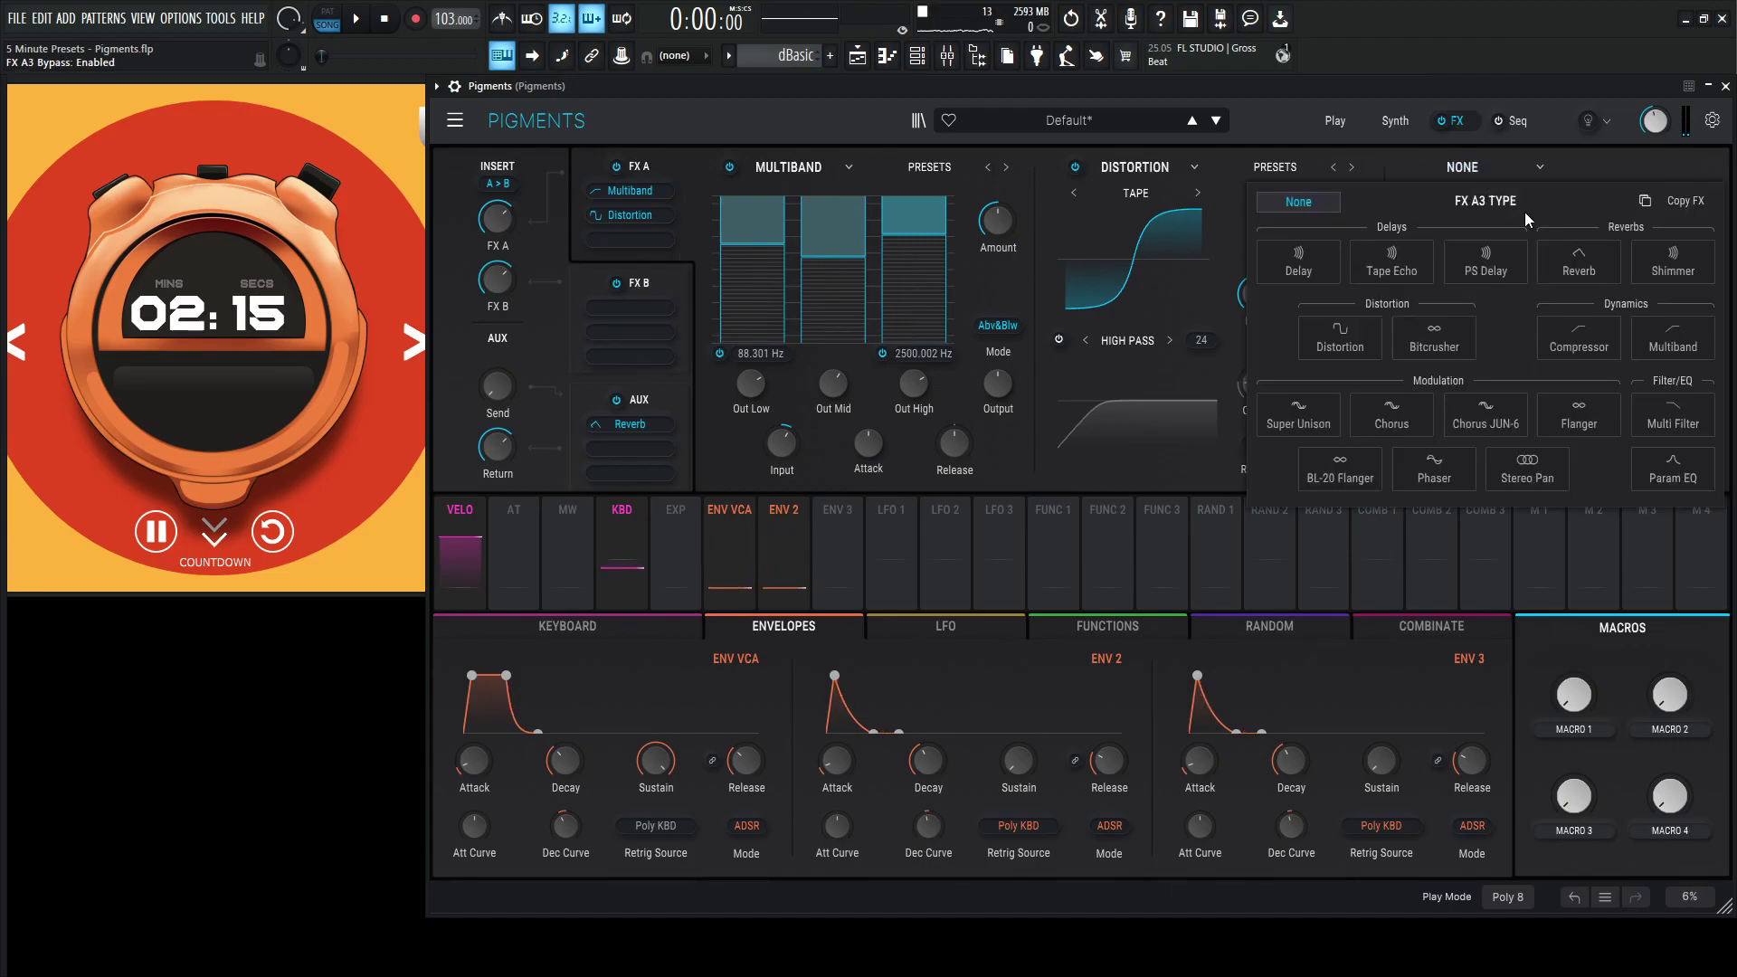
pyautogui.click(1673, 414)
# Step: Set the FX A Multi Filter to Notch mode with slope 36, raise its Q and set the cutoff to about 1556 Hz
pyautogui.click(1464, 426)
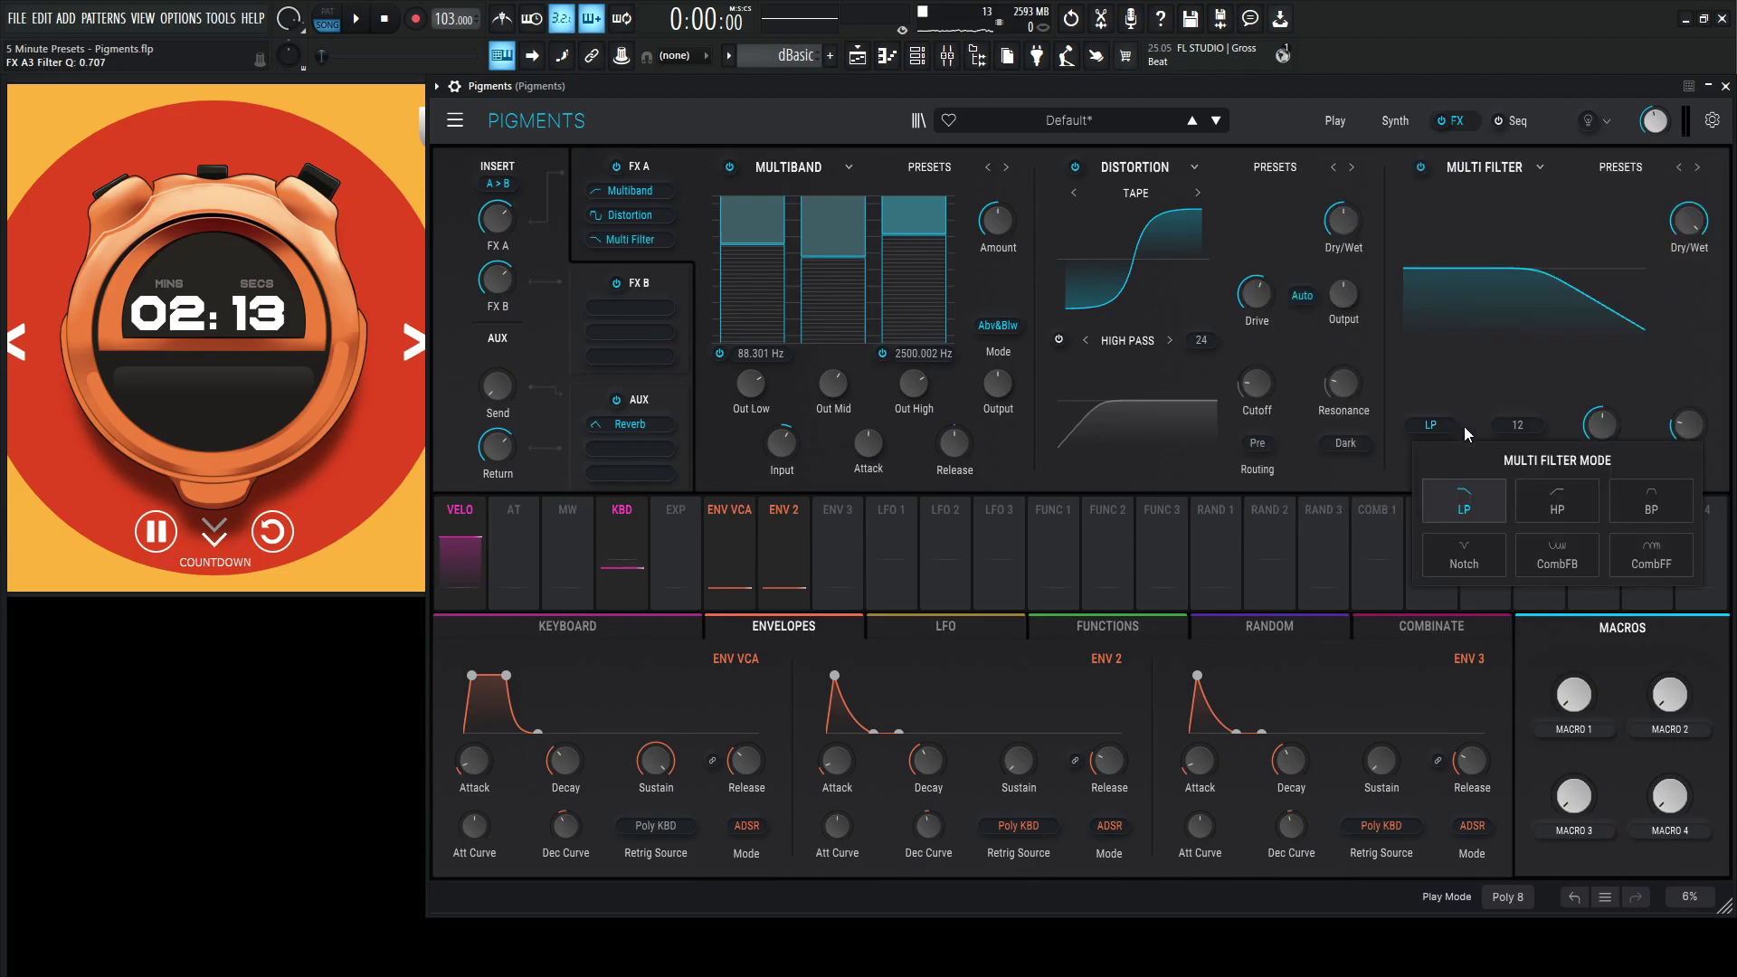
pyautogui.click(1464, 557)
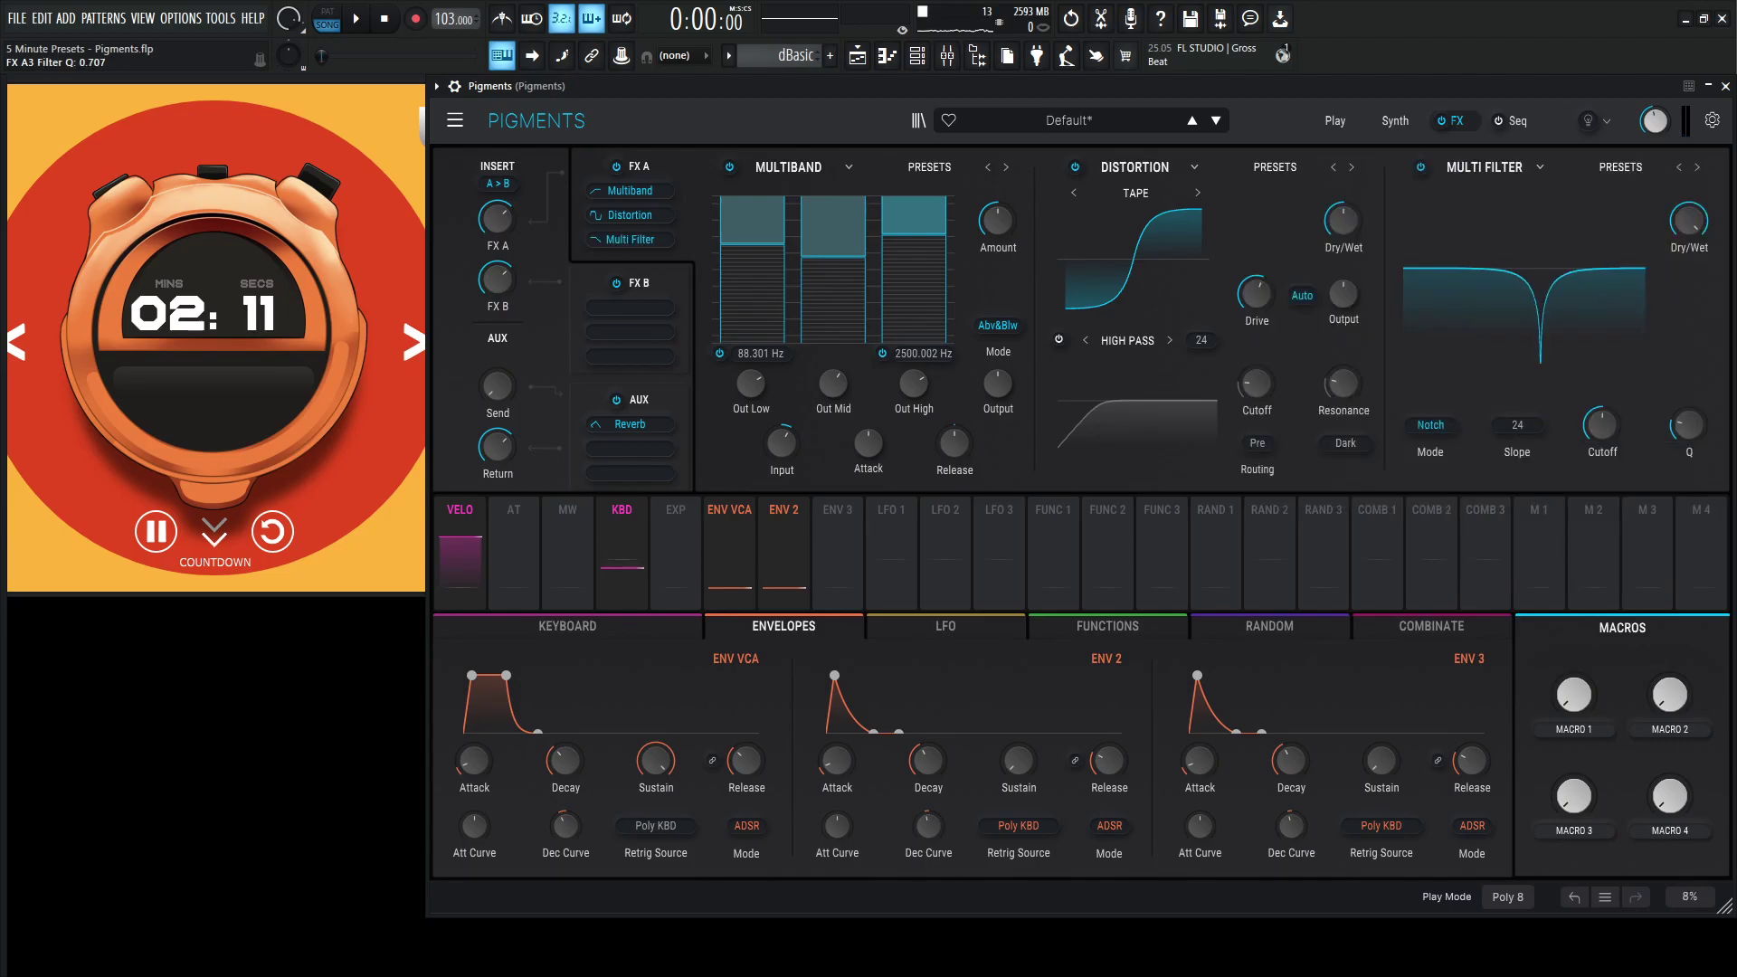
pyautogui.moveTo(1602, 424)
pyautogui.mouseDown()
pyautogui.moveTo(1601, 402)
pyautogui.moveTo(1601, 425)
pyautogui.mouseUp()
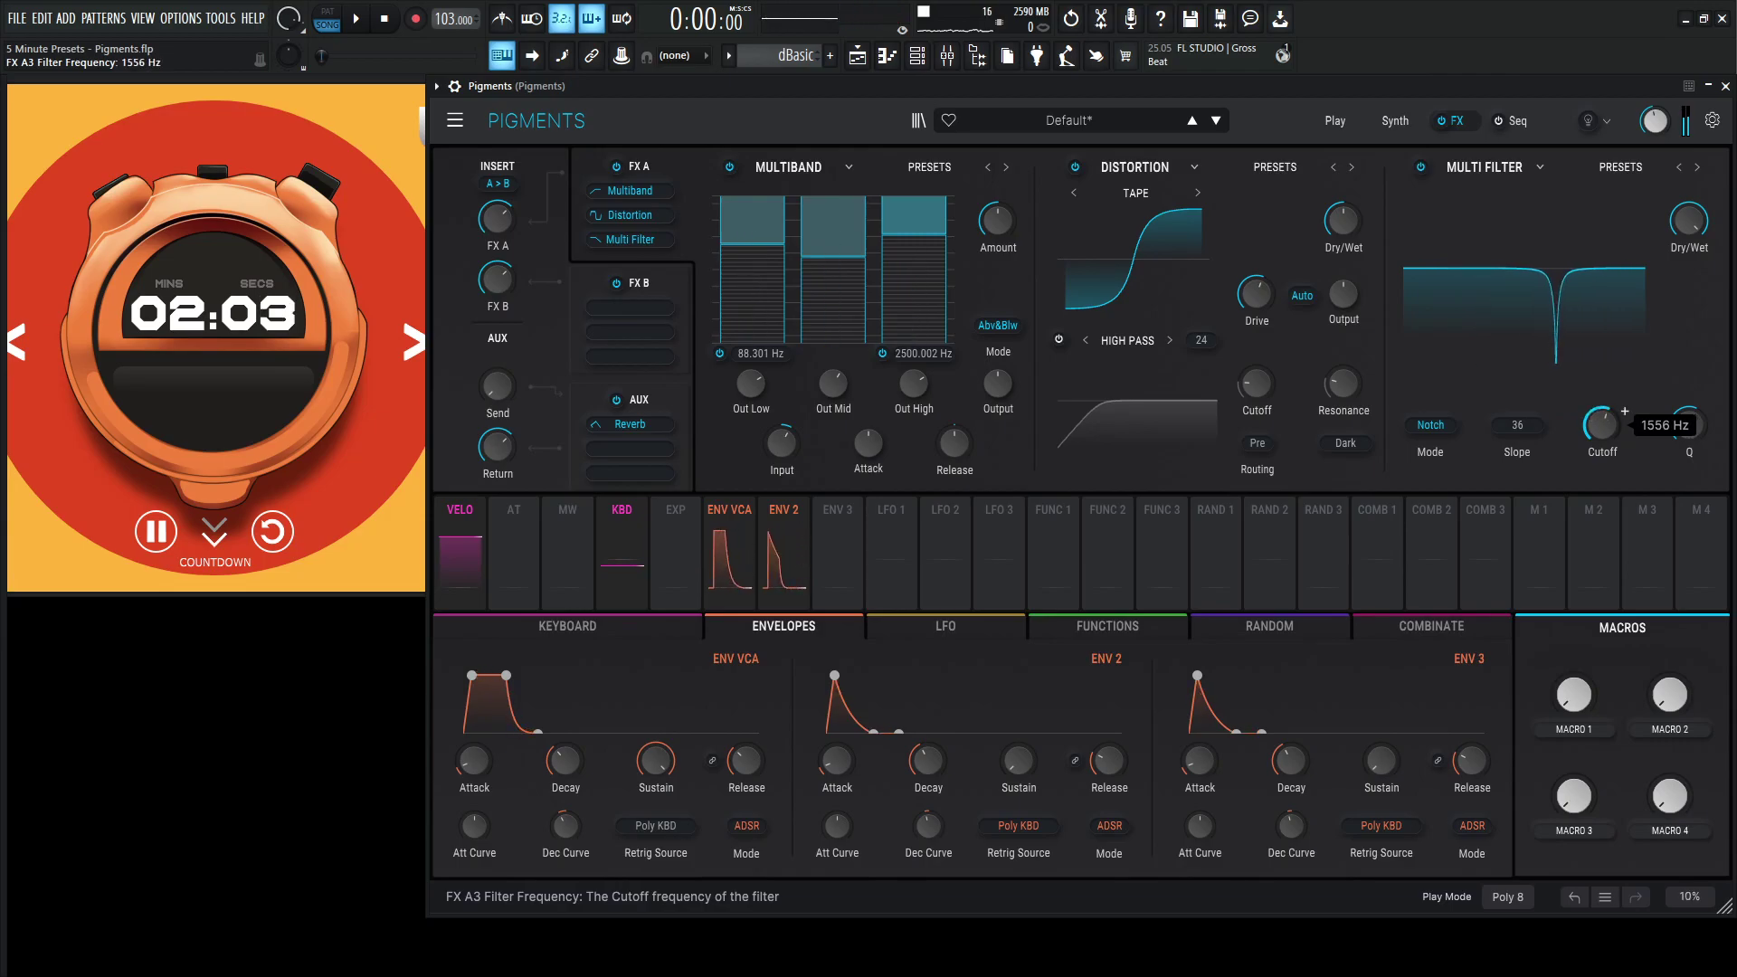
# Step: Modulate the FX A Multi Filter's cutoff with Function 1 and lower the base cutoff
pyautogui.moveTo(1052, 552); pyautogui.dragTo(1601, 423)
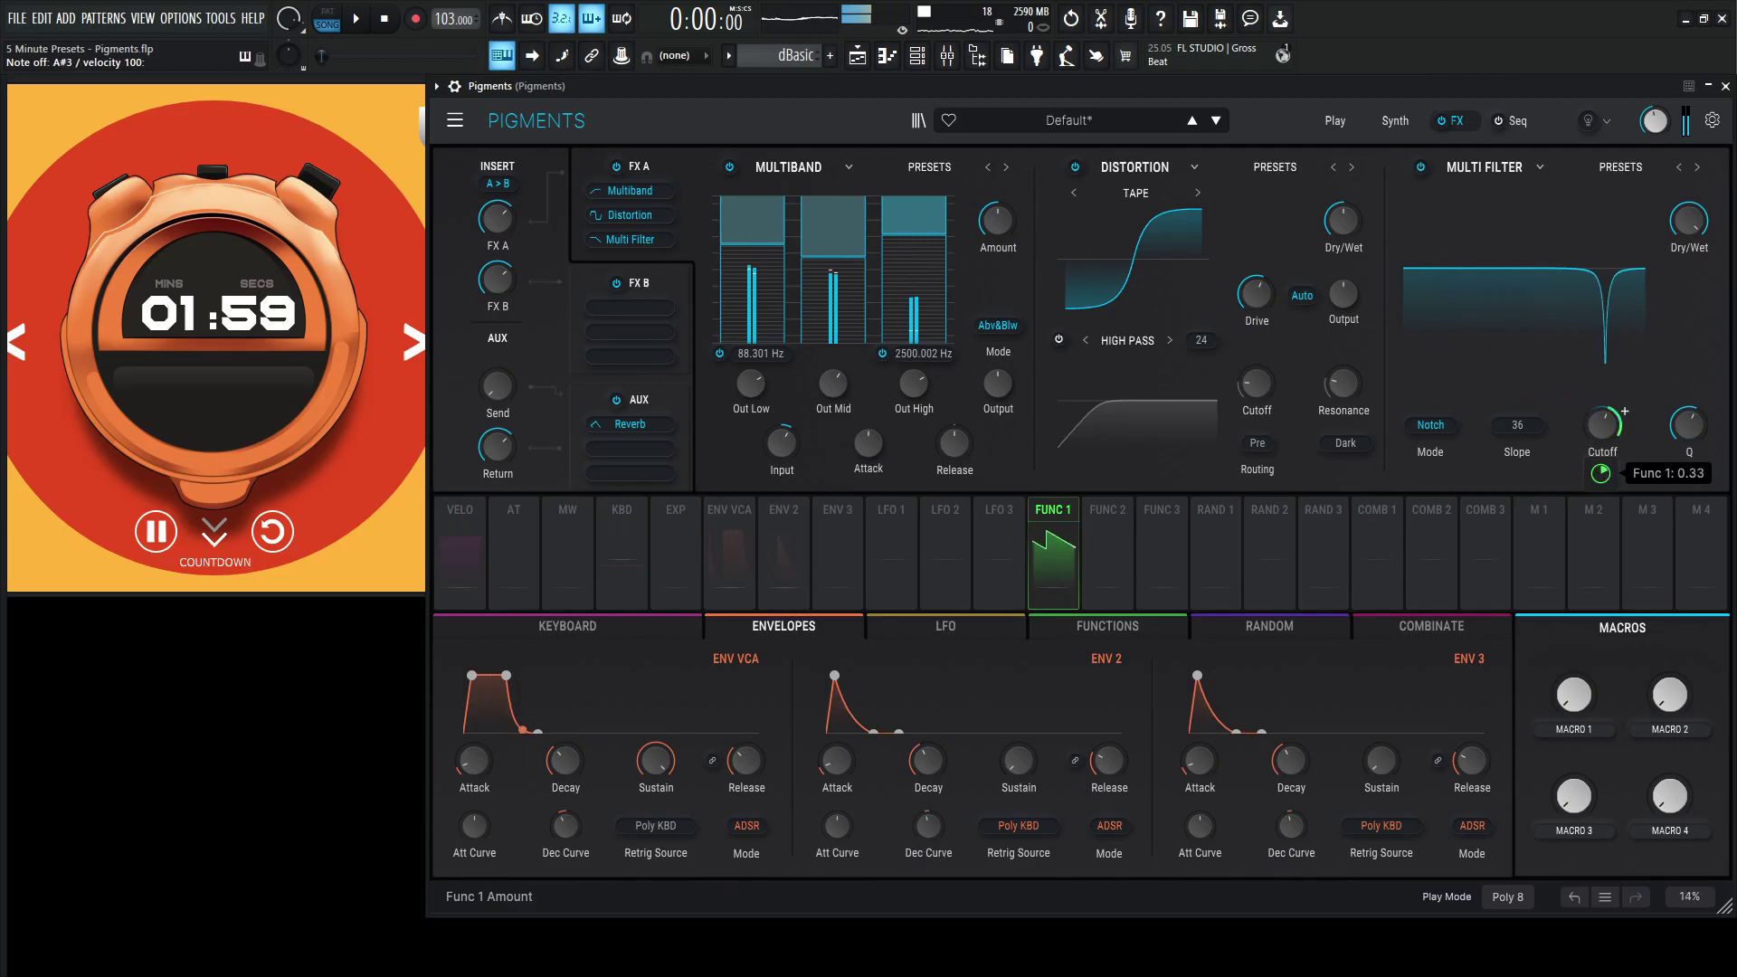
pyautogui.moveTo(1598, 420); pyautogui.dragTo(1599, 427)
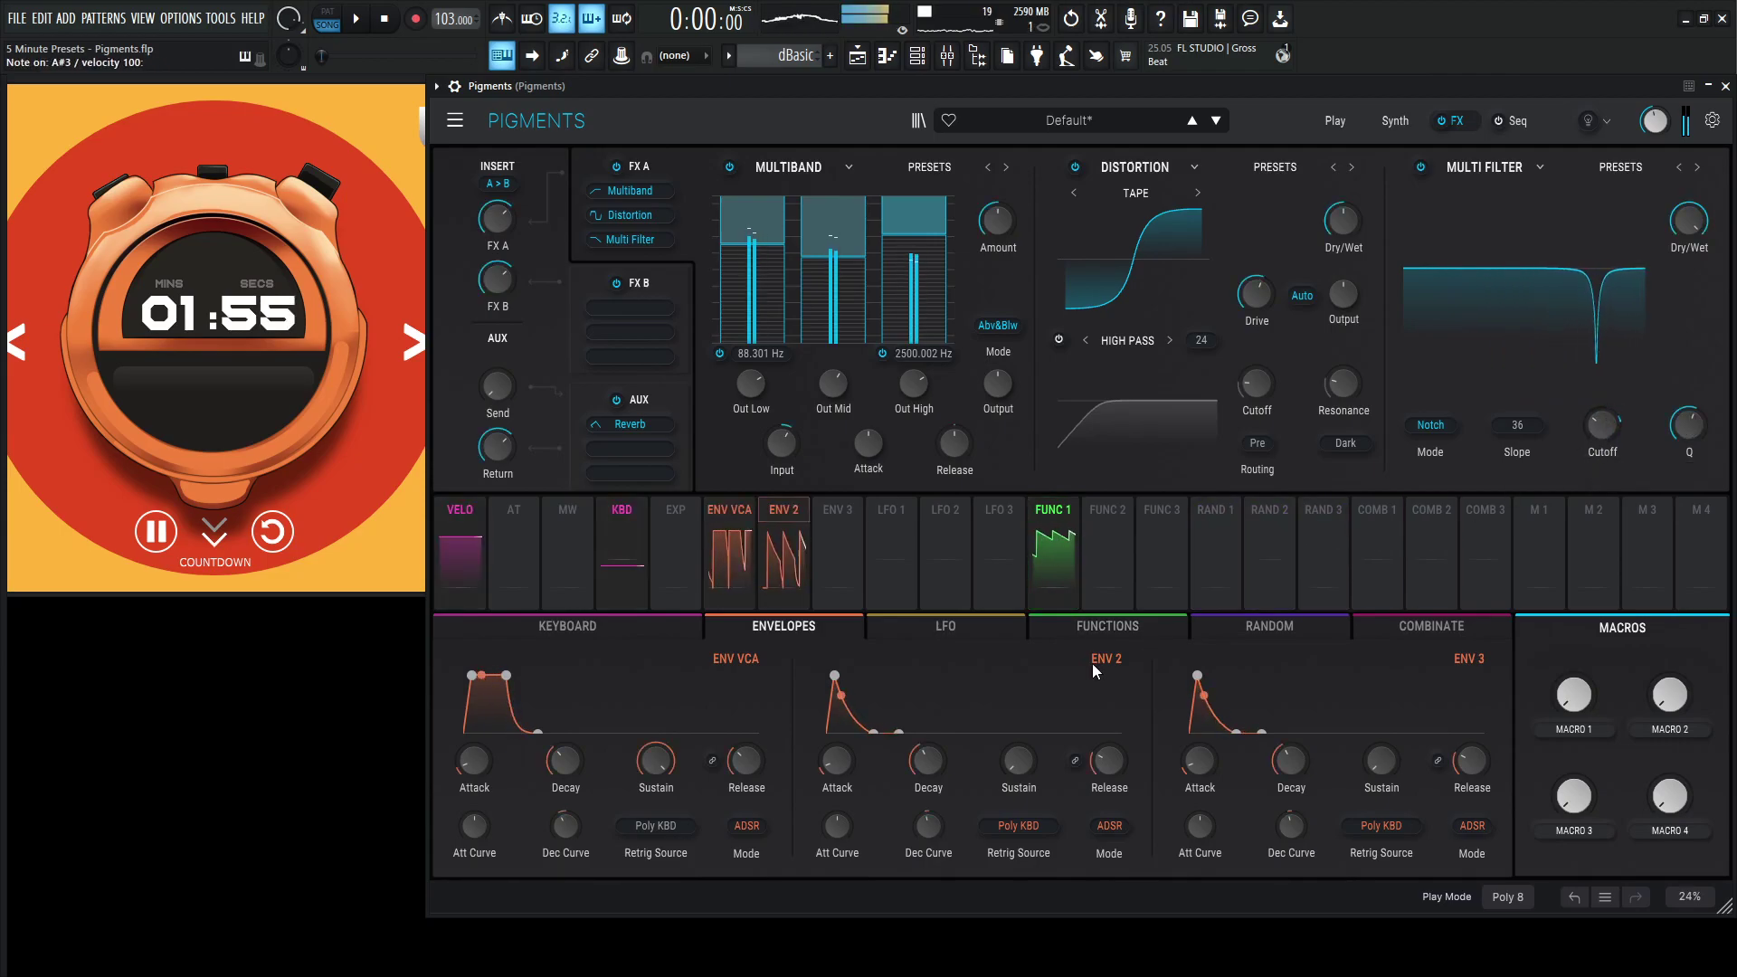
# Step: Switch Function 1's rate from tempo sync to Hz and raise the rate
pyautogui.click(1061, 627)
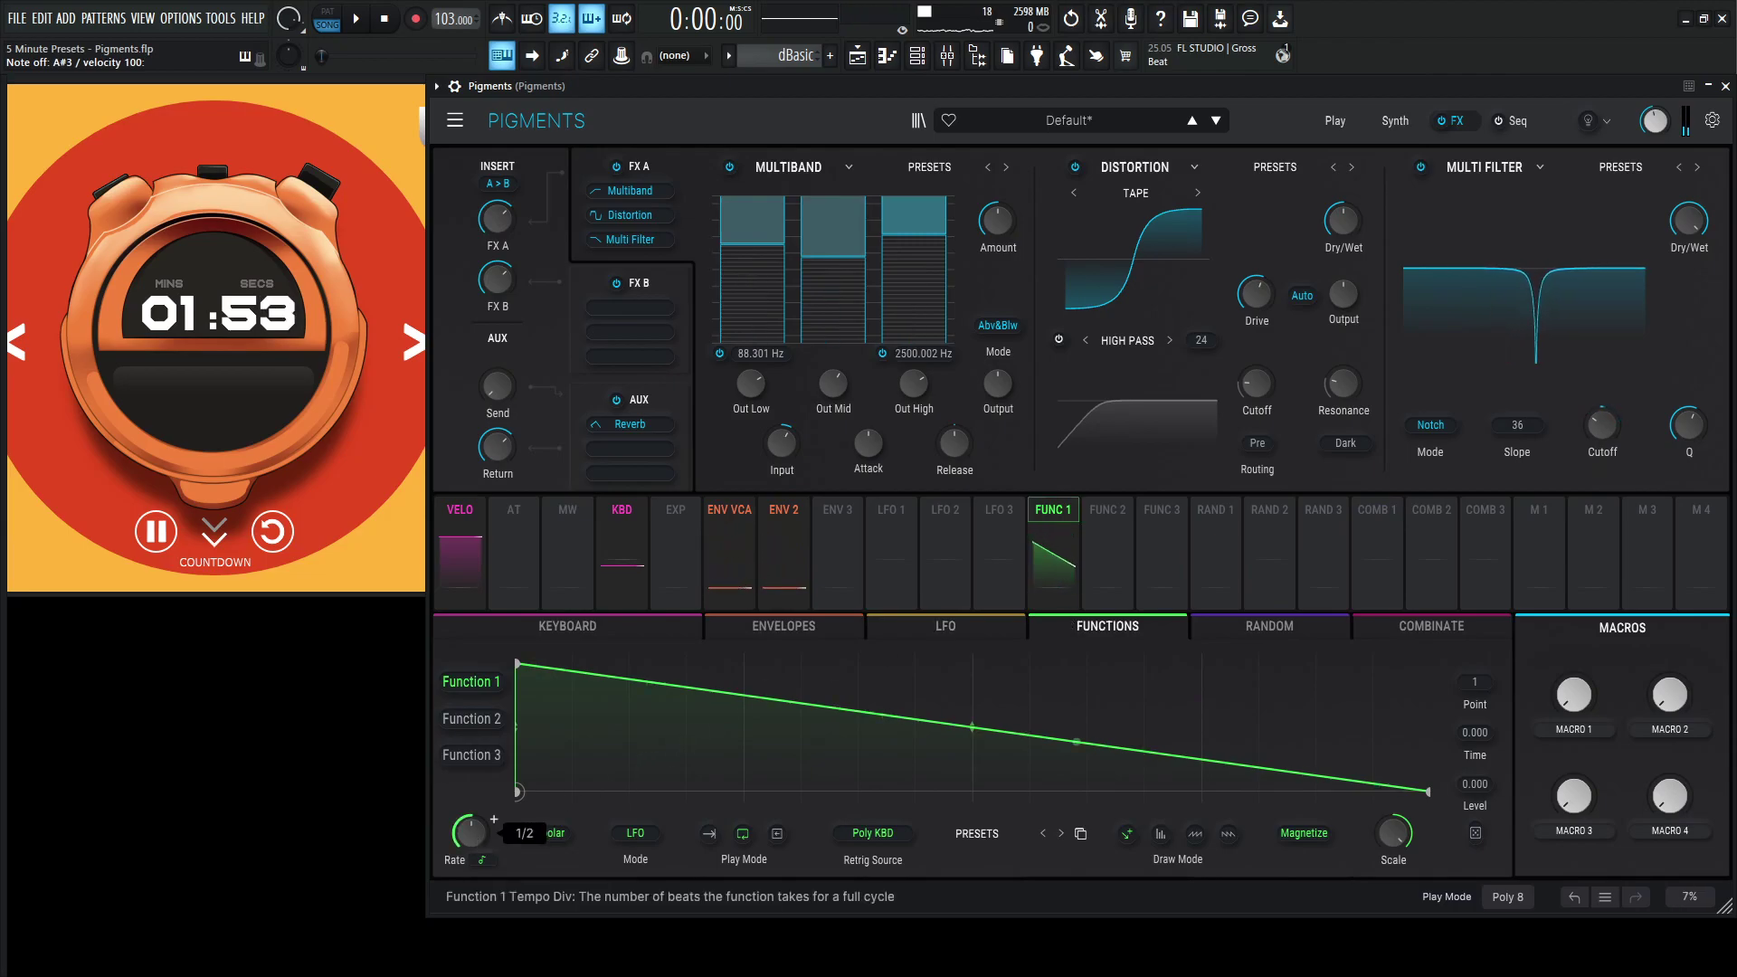
pyautogui.click(492, 860)
pyautogui.click(496, 859)
pyautogui.click(495, 860)
pyautogui.click(517, 813)
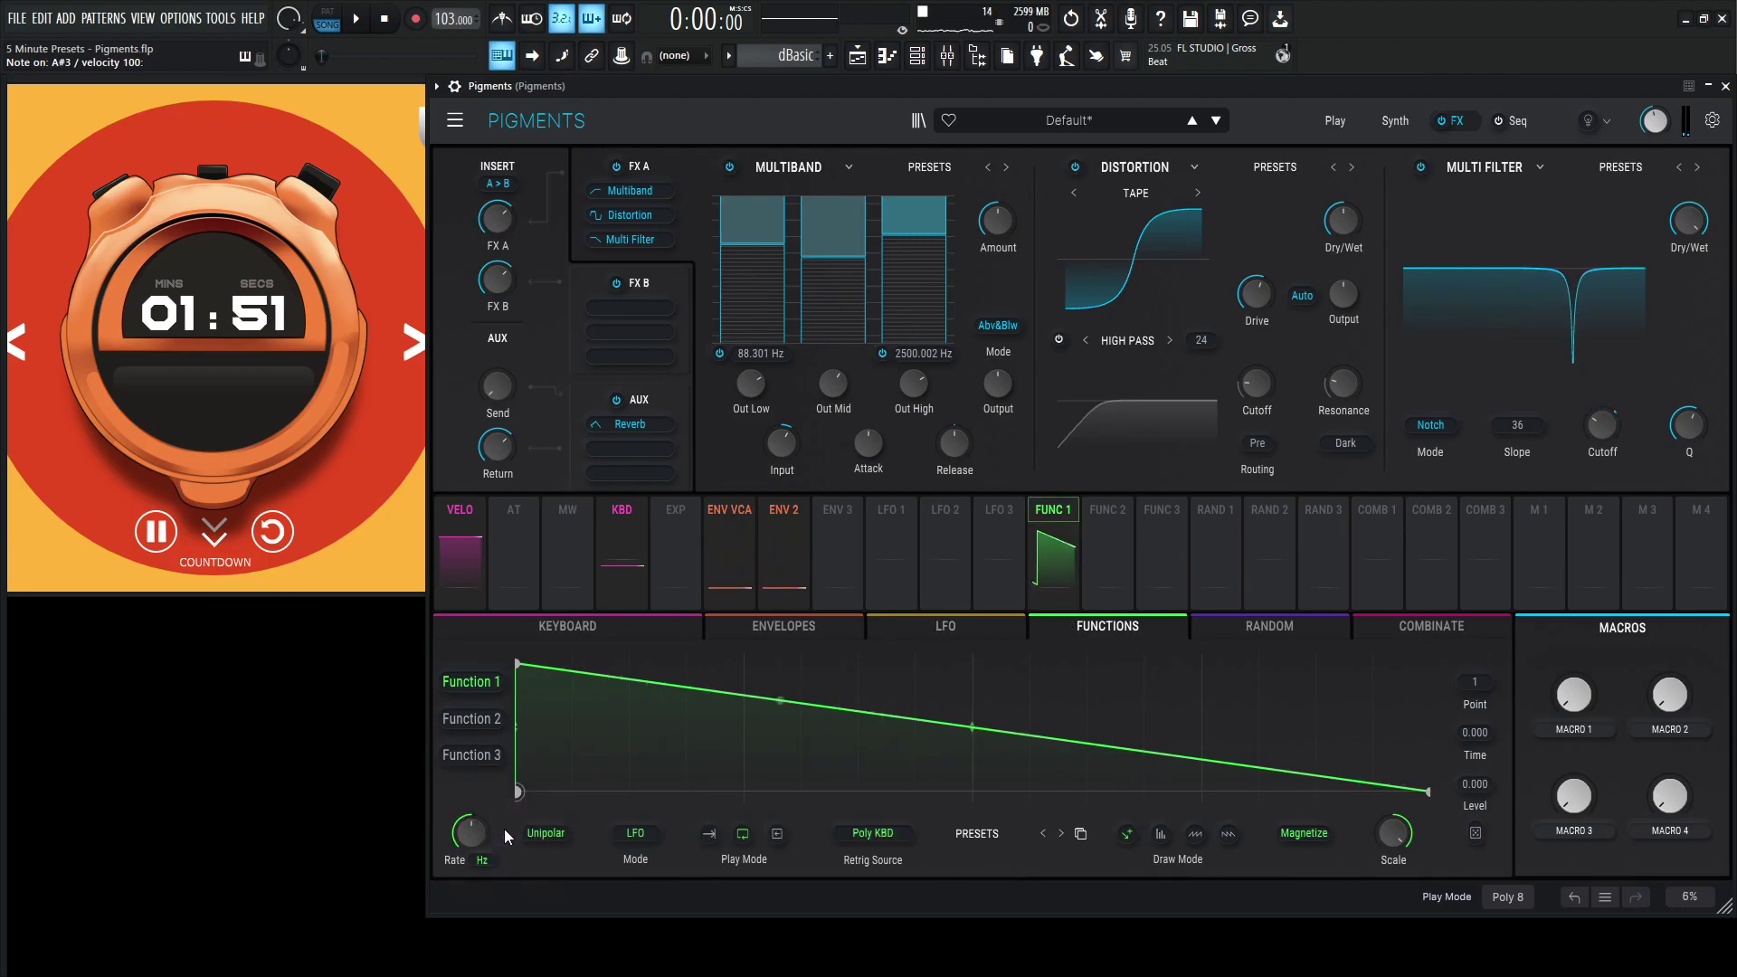
pyautogui.moveTo(473, 832); pyautogui.dragTo(473, 774)
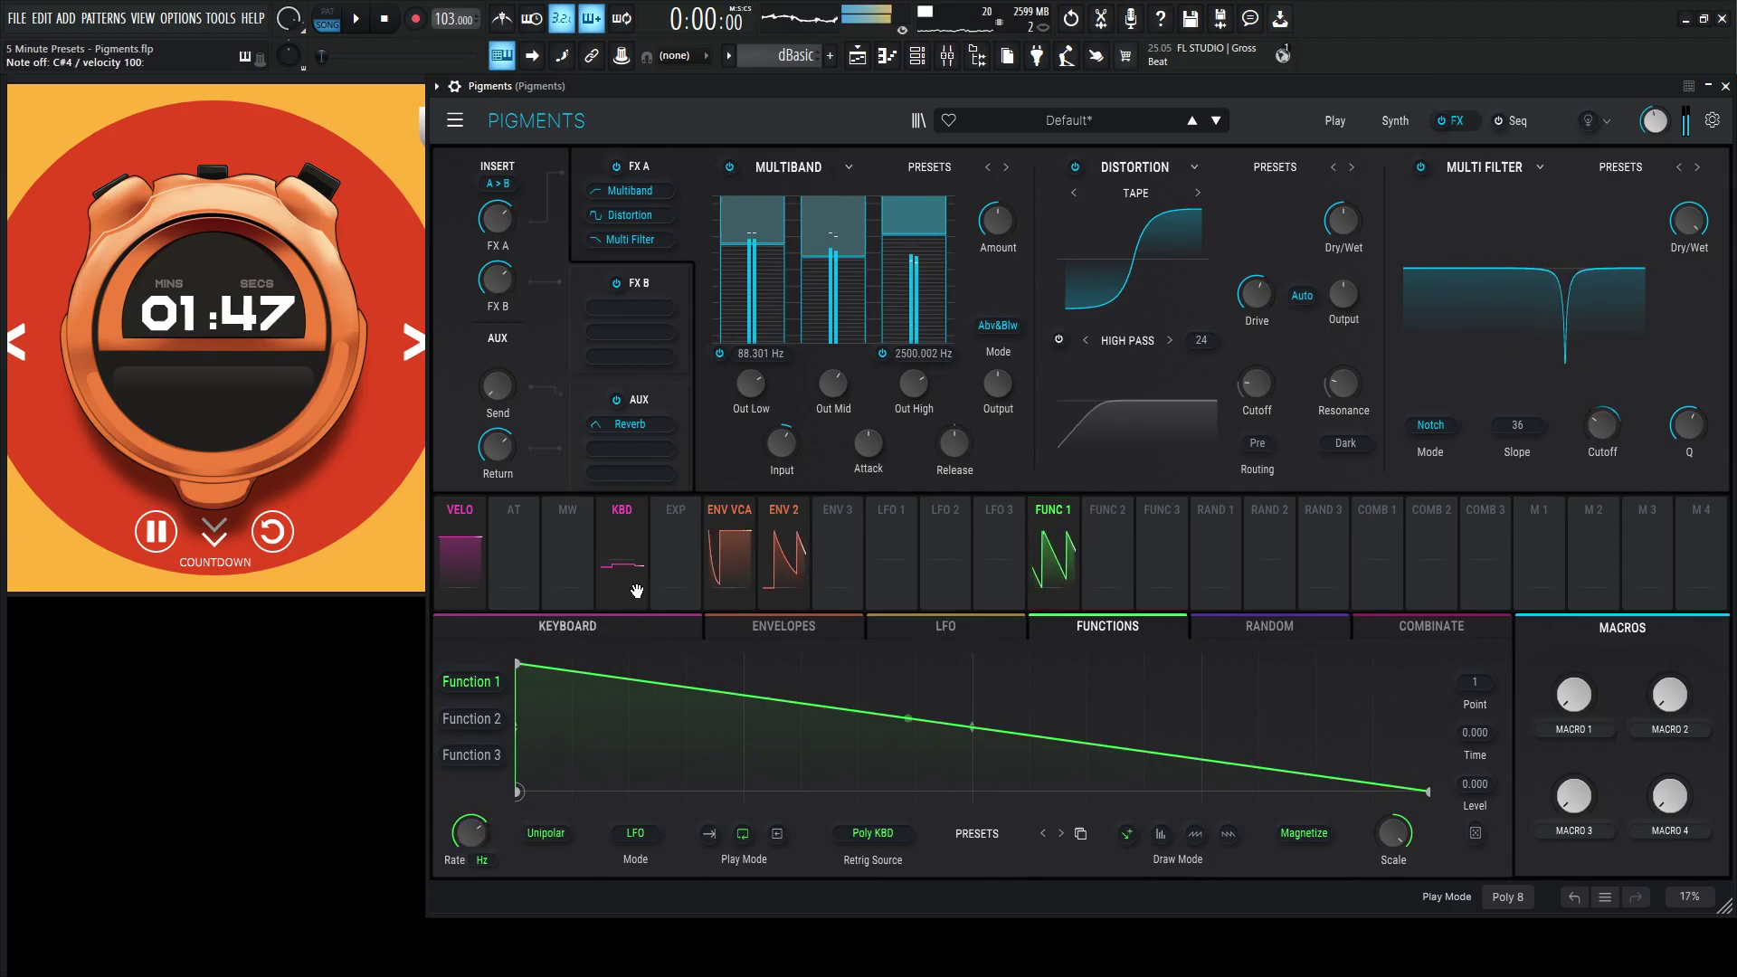
# Step: Add a Multi Filter to the first FX B slot in Notch mode and raise its Q to about 1.52
pyautogui.click(660, 283)
pyautogui.click(777, 166)
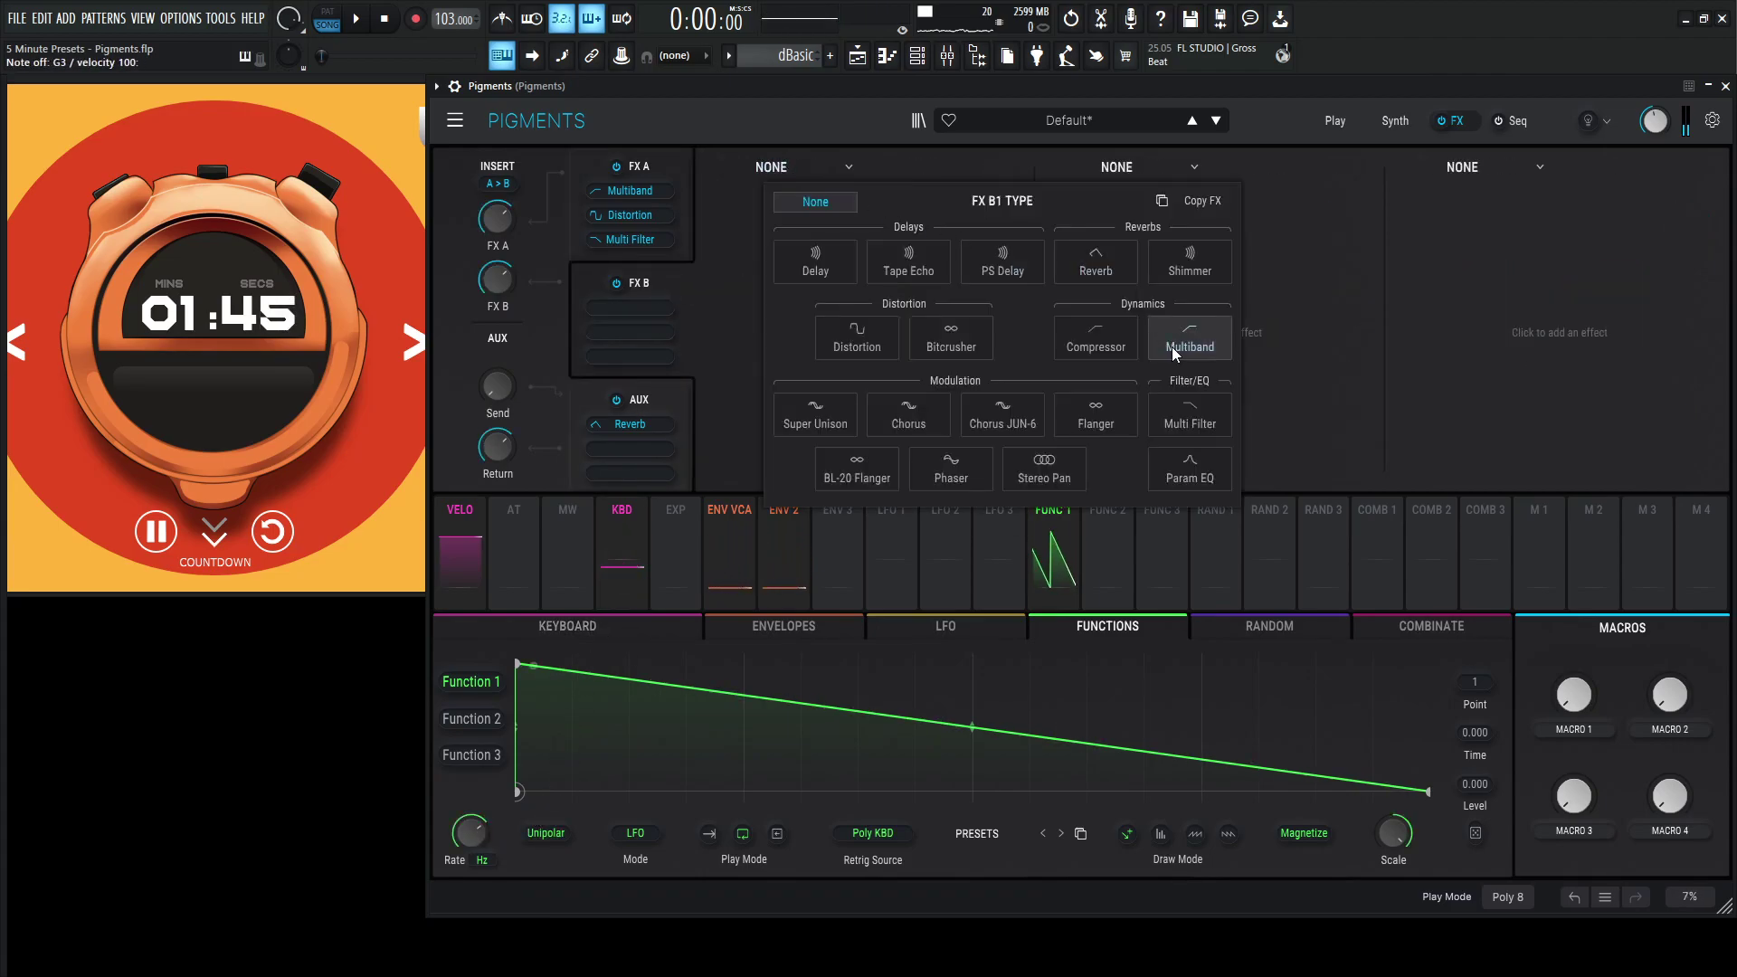
pyautogui.click(1190, 416)
pyautogui.click(742, 427)
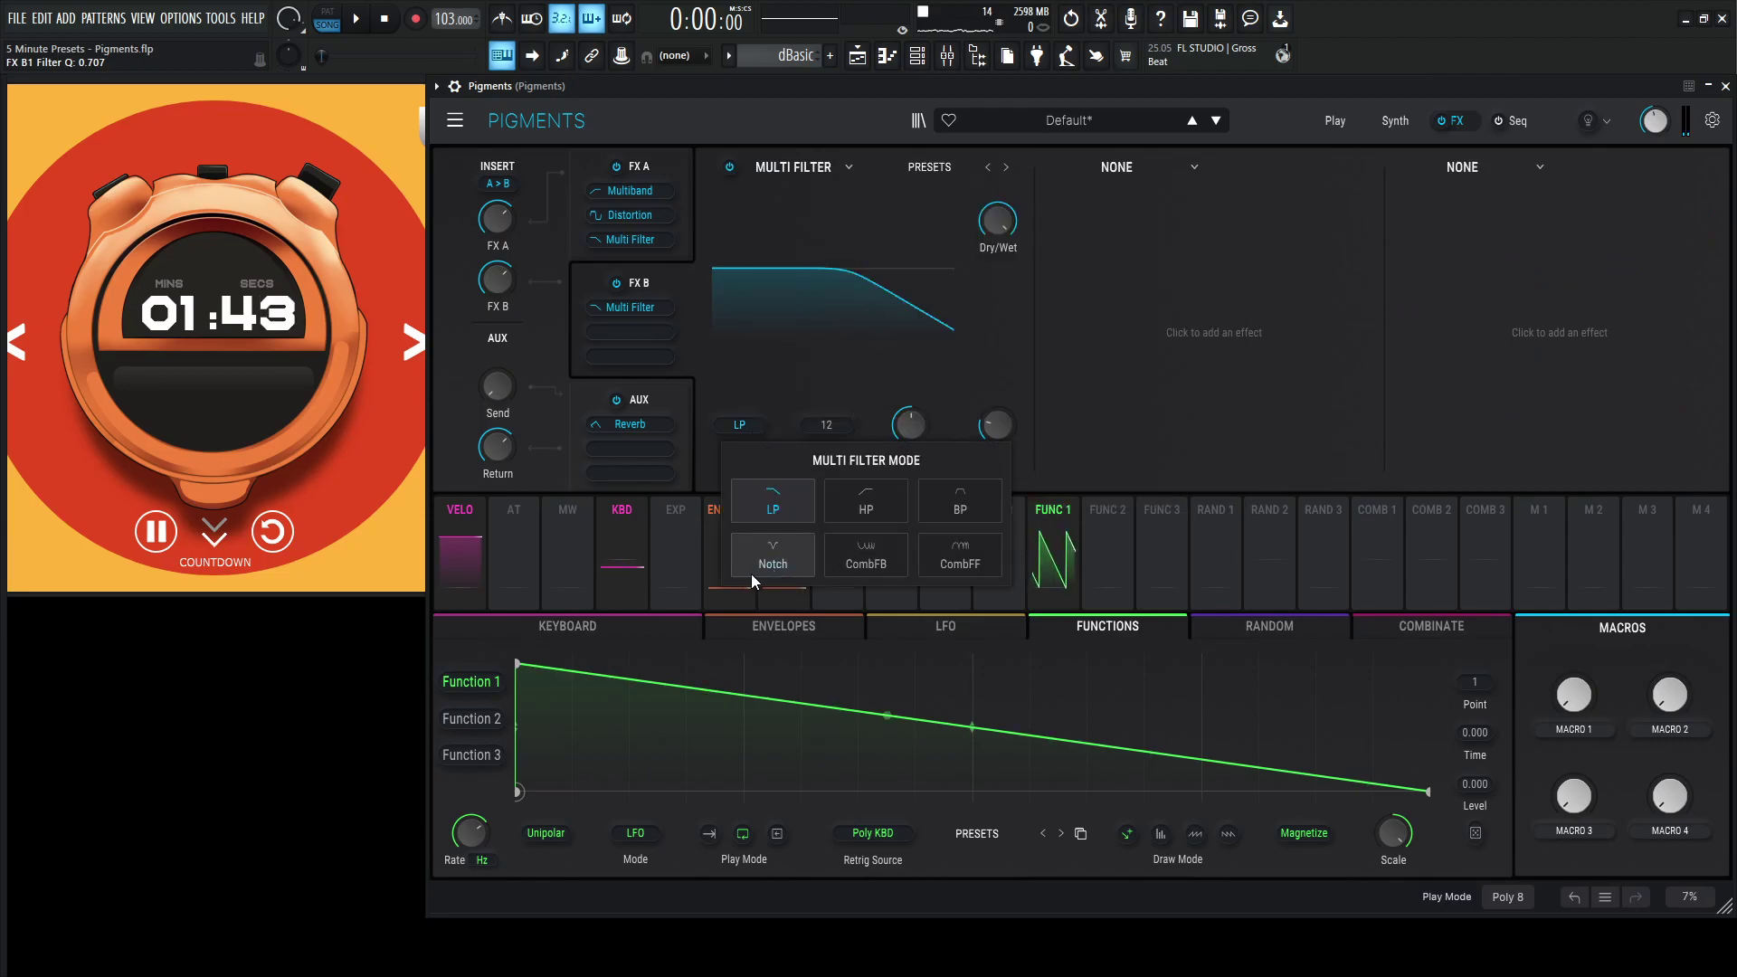
pyautogui.click(770, 556)
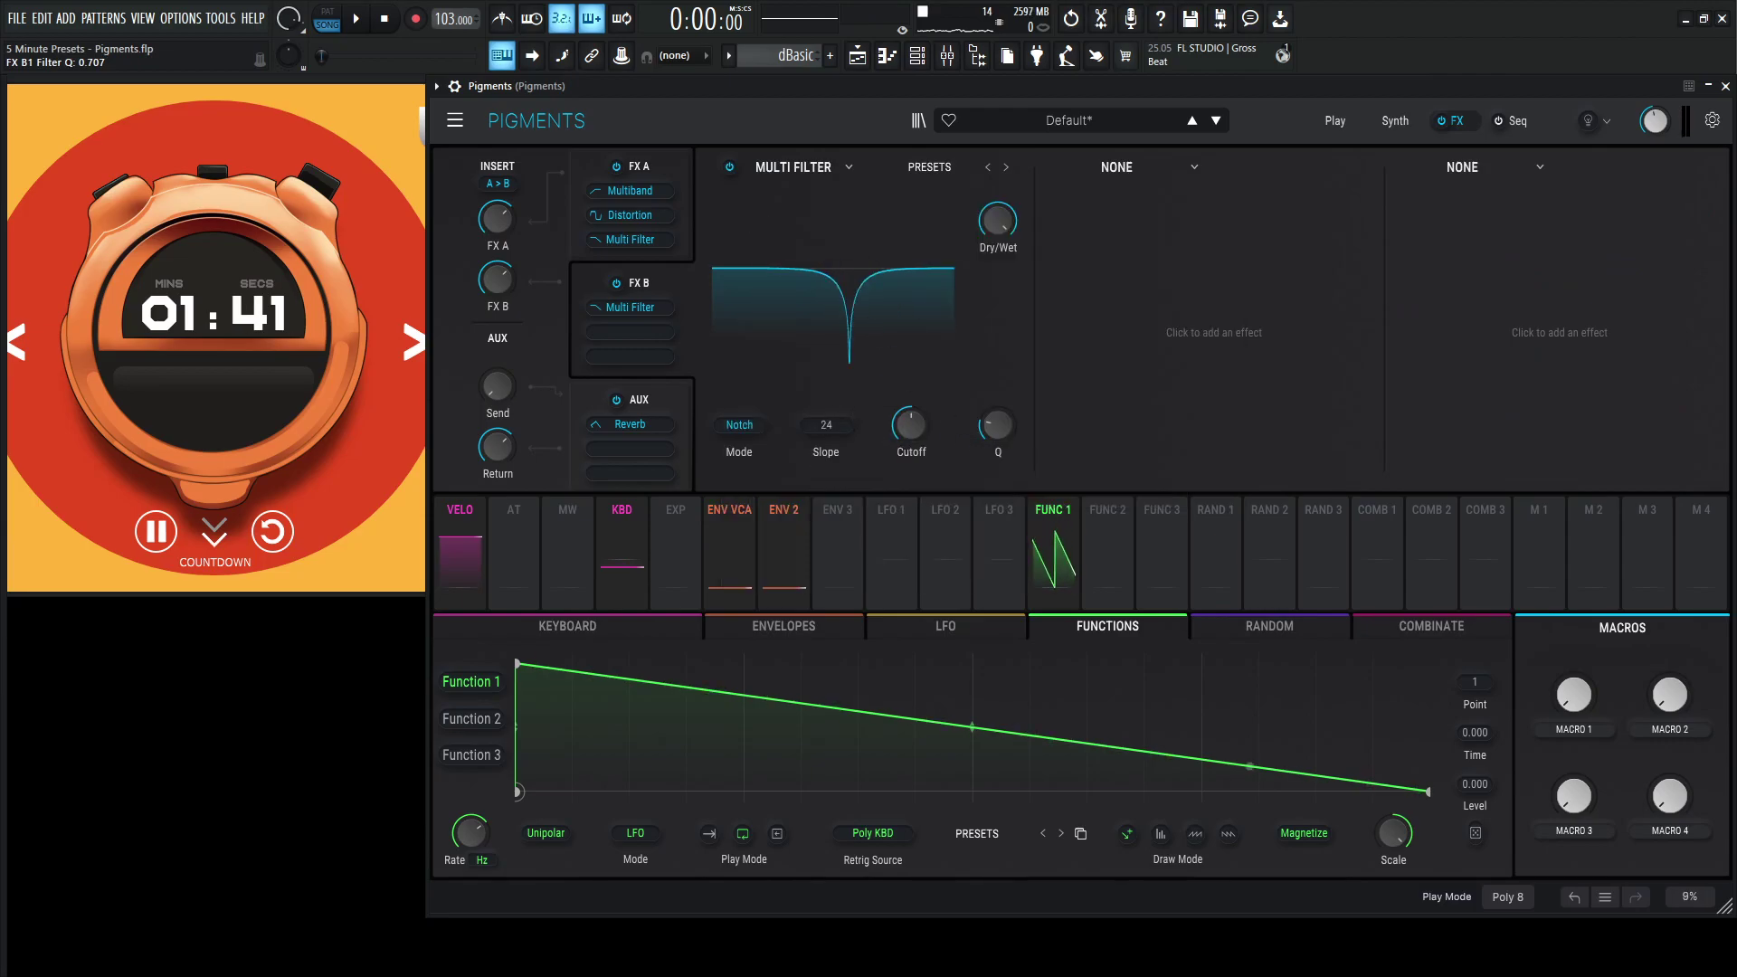
pyautogui.moveTo(997, 424); pyautogui.dragTo(997, 402)
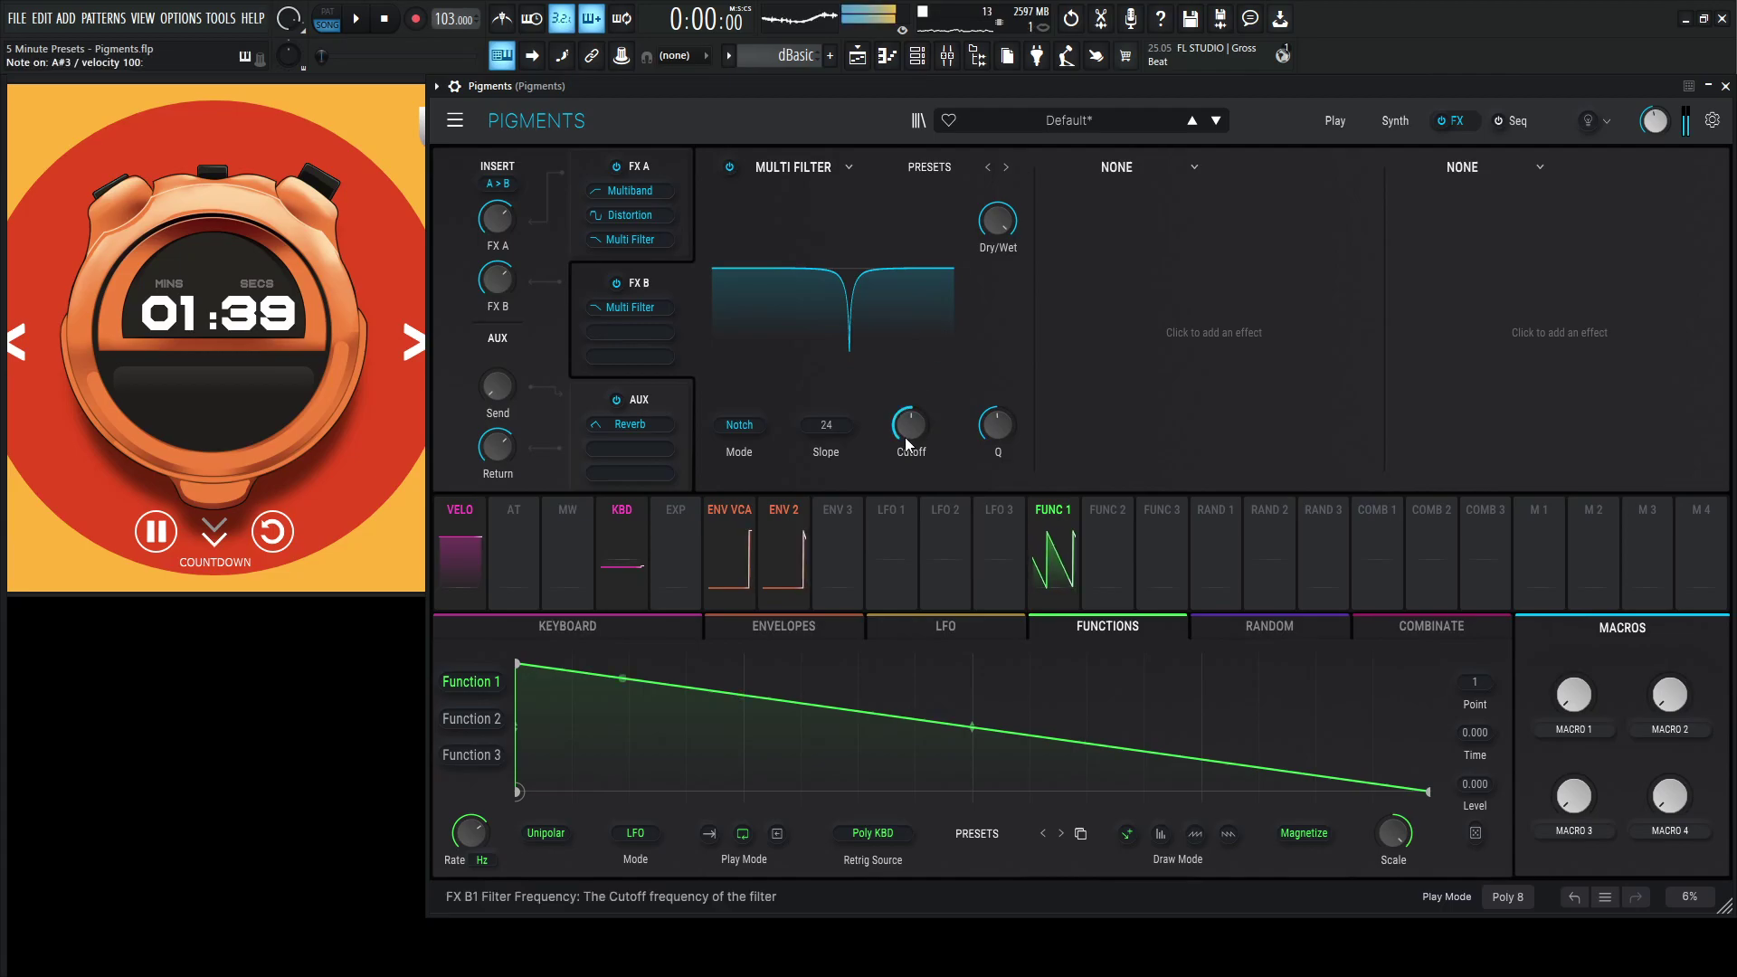
# Step: Lower the FX B Multi Filter's cutoff, modulate it with Function 1 at about 0.19, and make Function 1 play once instead of looping
pyautogui.moveTo(904, 437)
pyautogui.mouseDown()
pyautogui.moveTo(905, 416)
pyautogui.moveTo(905, 488)
pyautogui.moveTo(905, 470)
pyautogui.mouseUp()
pyautogui.moveTo(1045, 559); pyautogui.dragTo(905, 474)
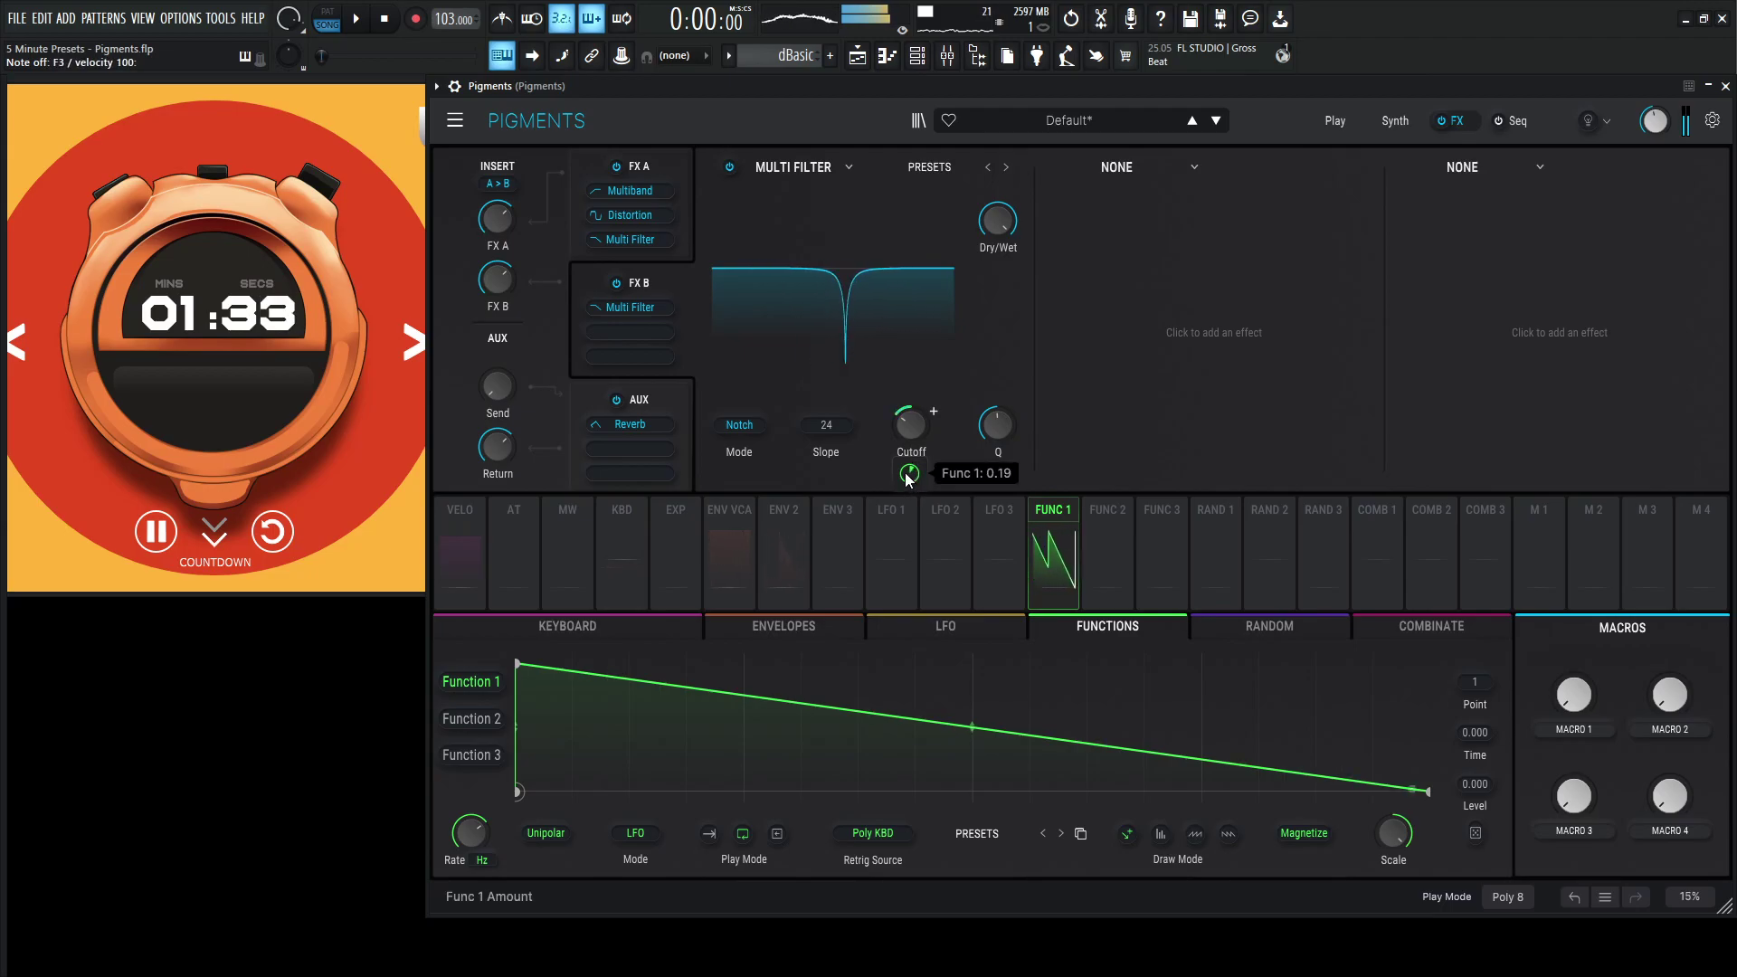
pyautogui.click(709, 834)
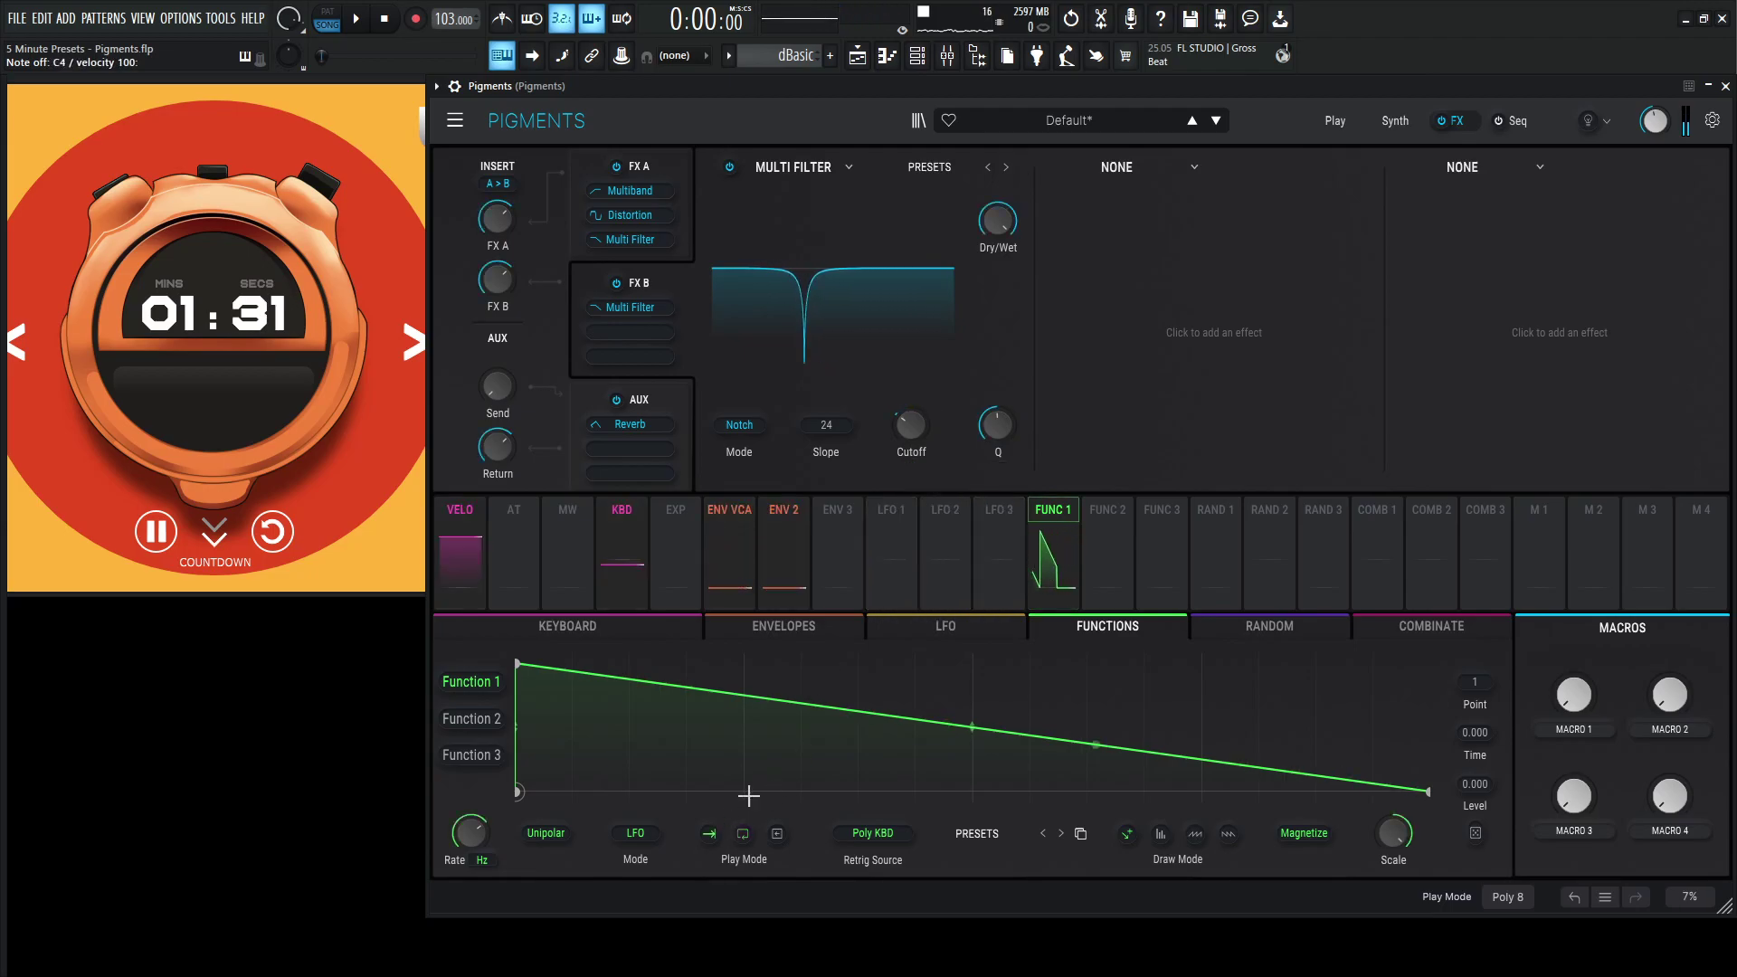
pyautogui.moveTo(1011, 442)
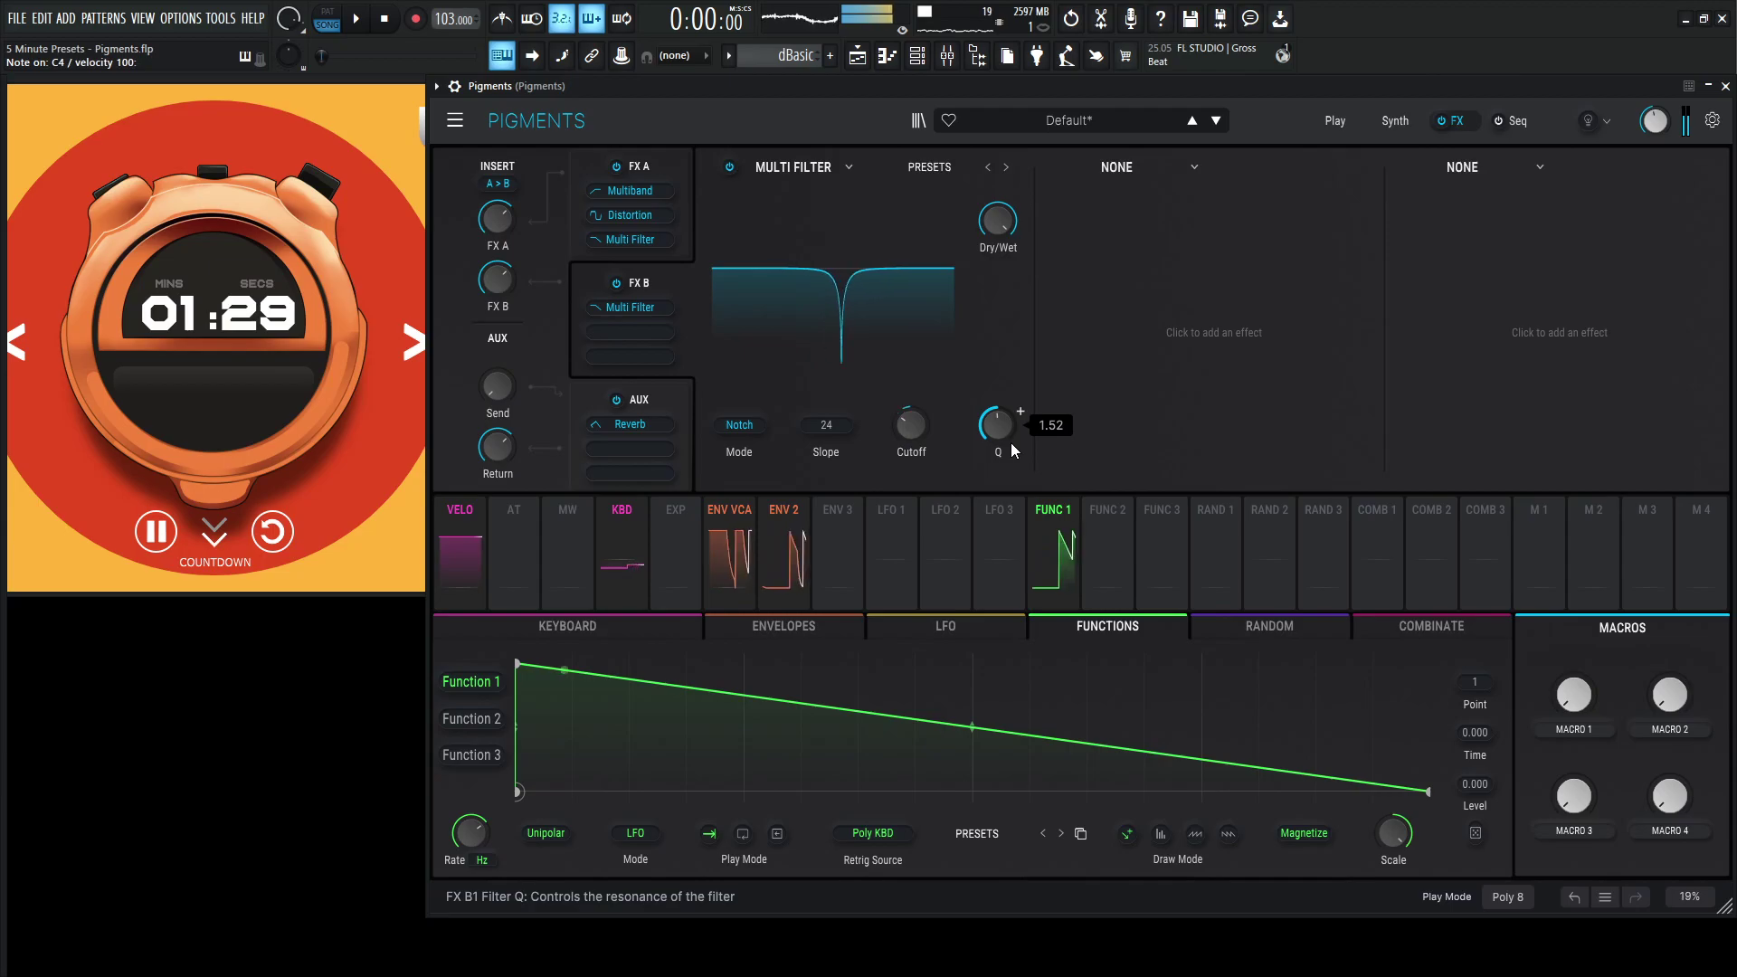
# Step: Add a Delay to the second FX B slot, raise its HP Freq, shorten its Time and enable Ping Pong
pyautogui.click(1116, 168)
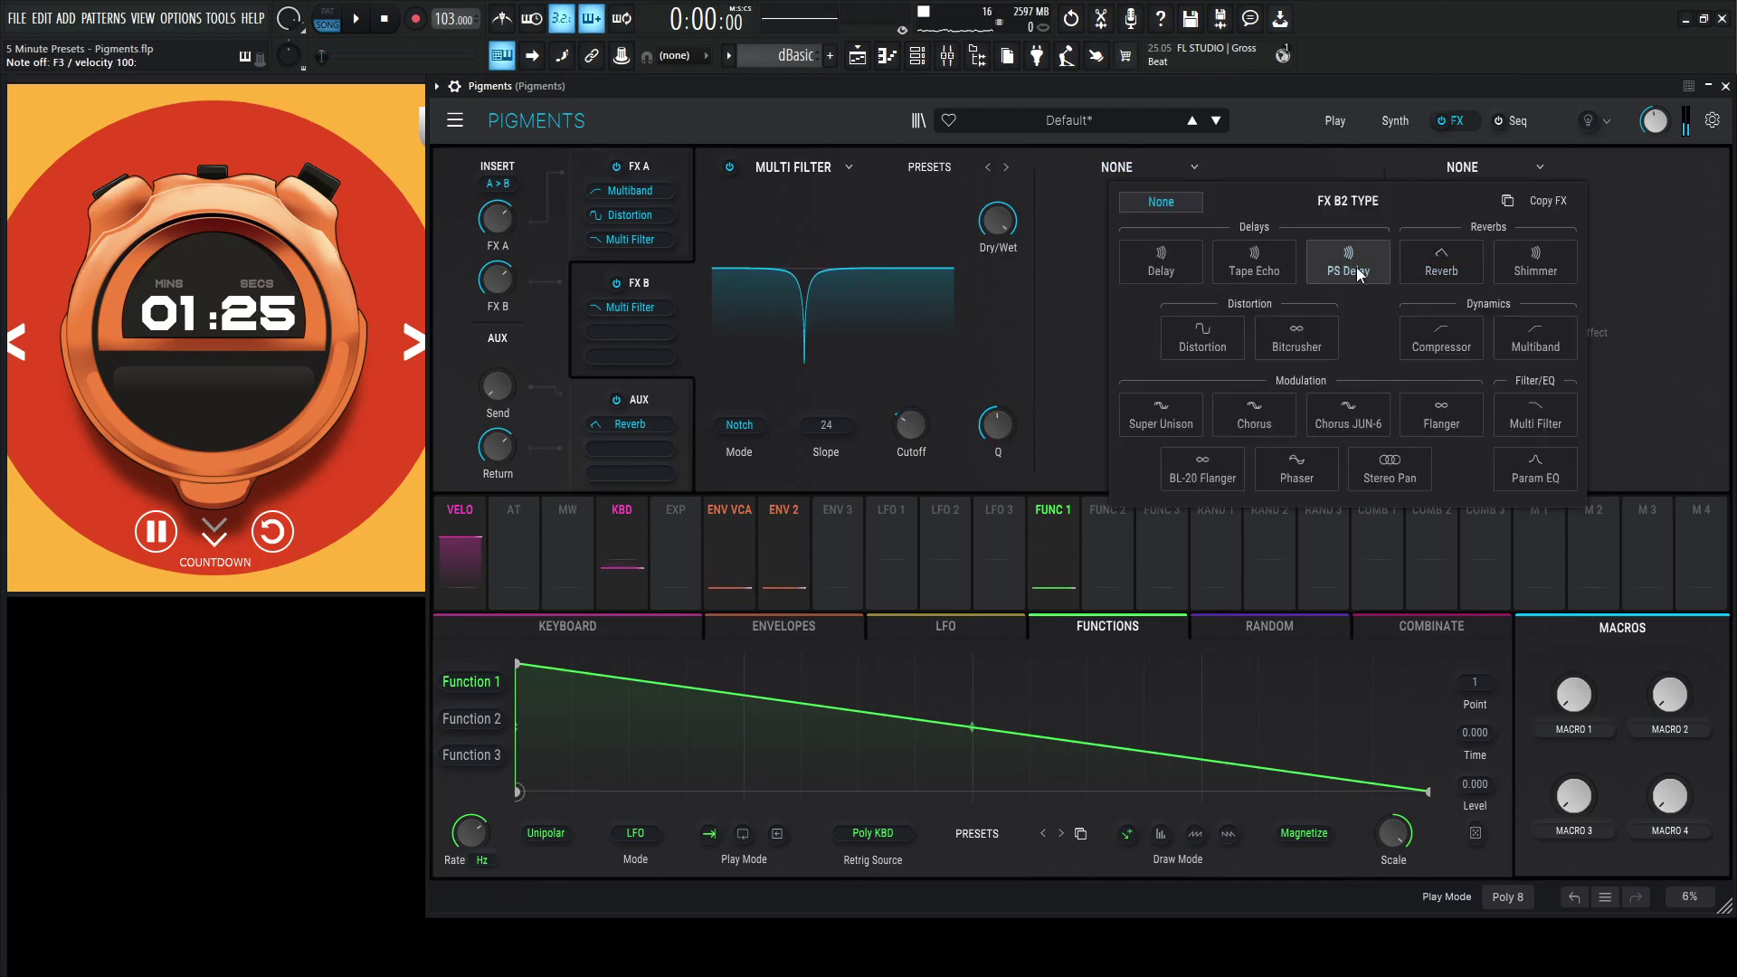
pyautogui.click(1161, 262)
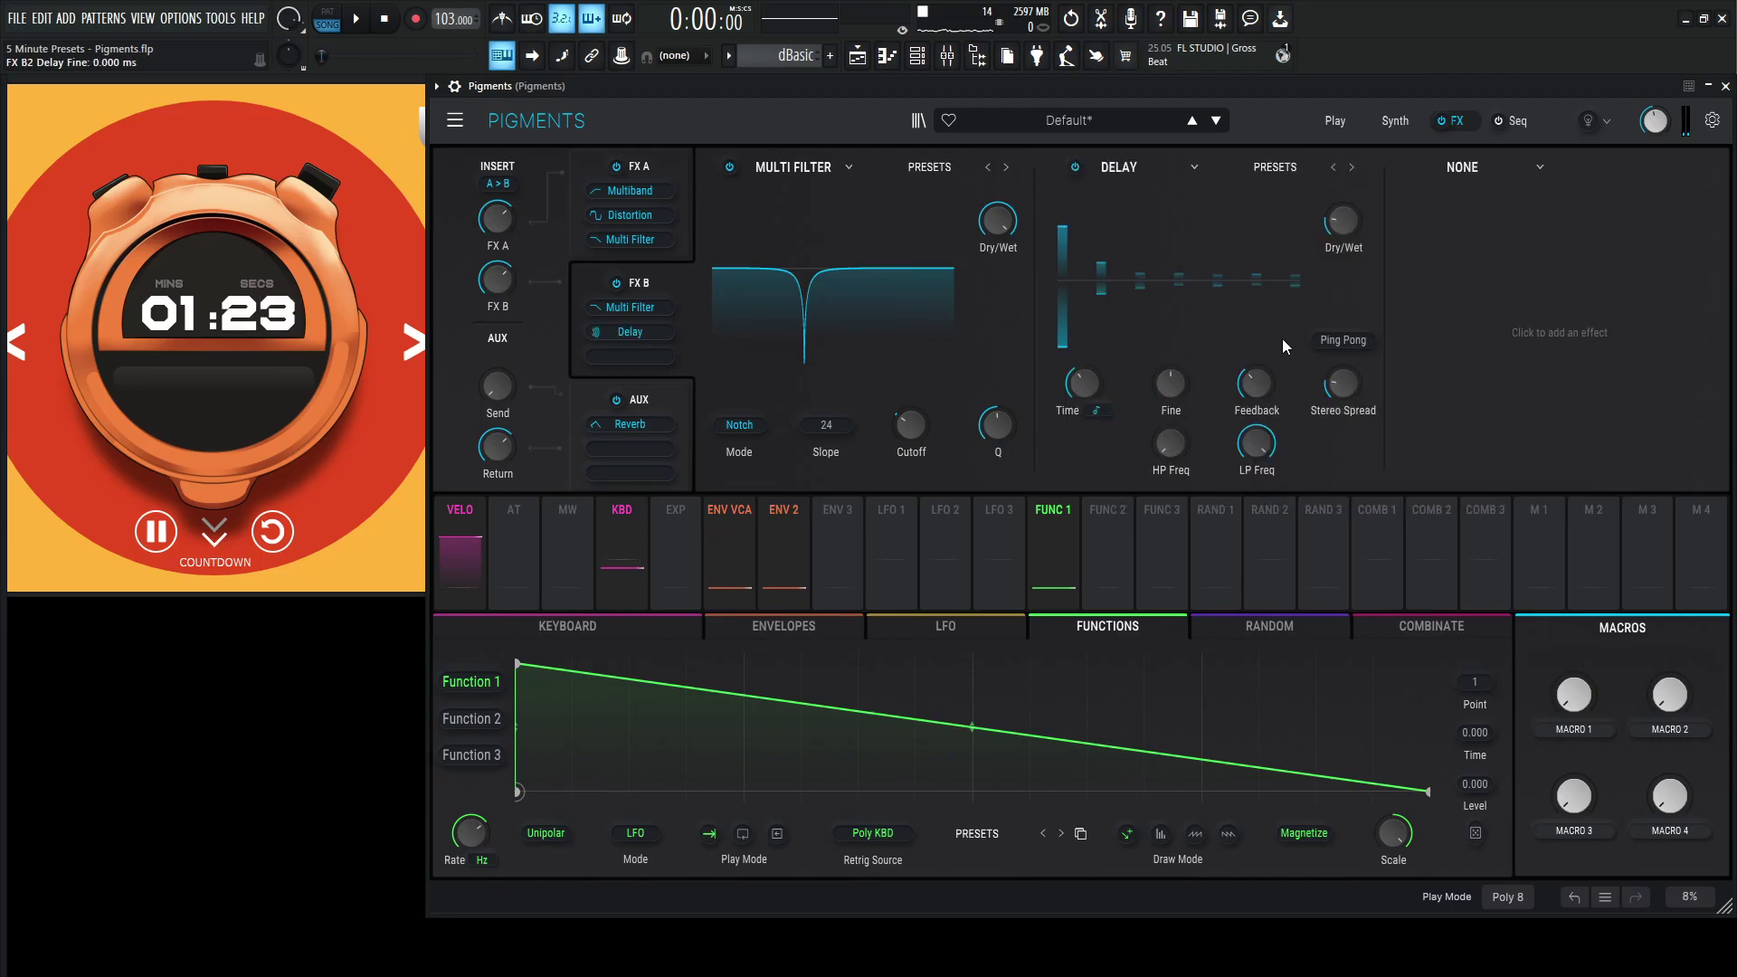
pyautogui.moveTo(1180, 449); pyautogui.dragTo(1256, 461)
pyautogui.moveTo(1090, 391); pyautogui.dragTo(1090, 407)
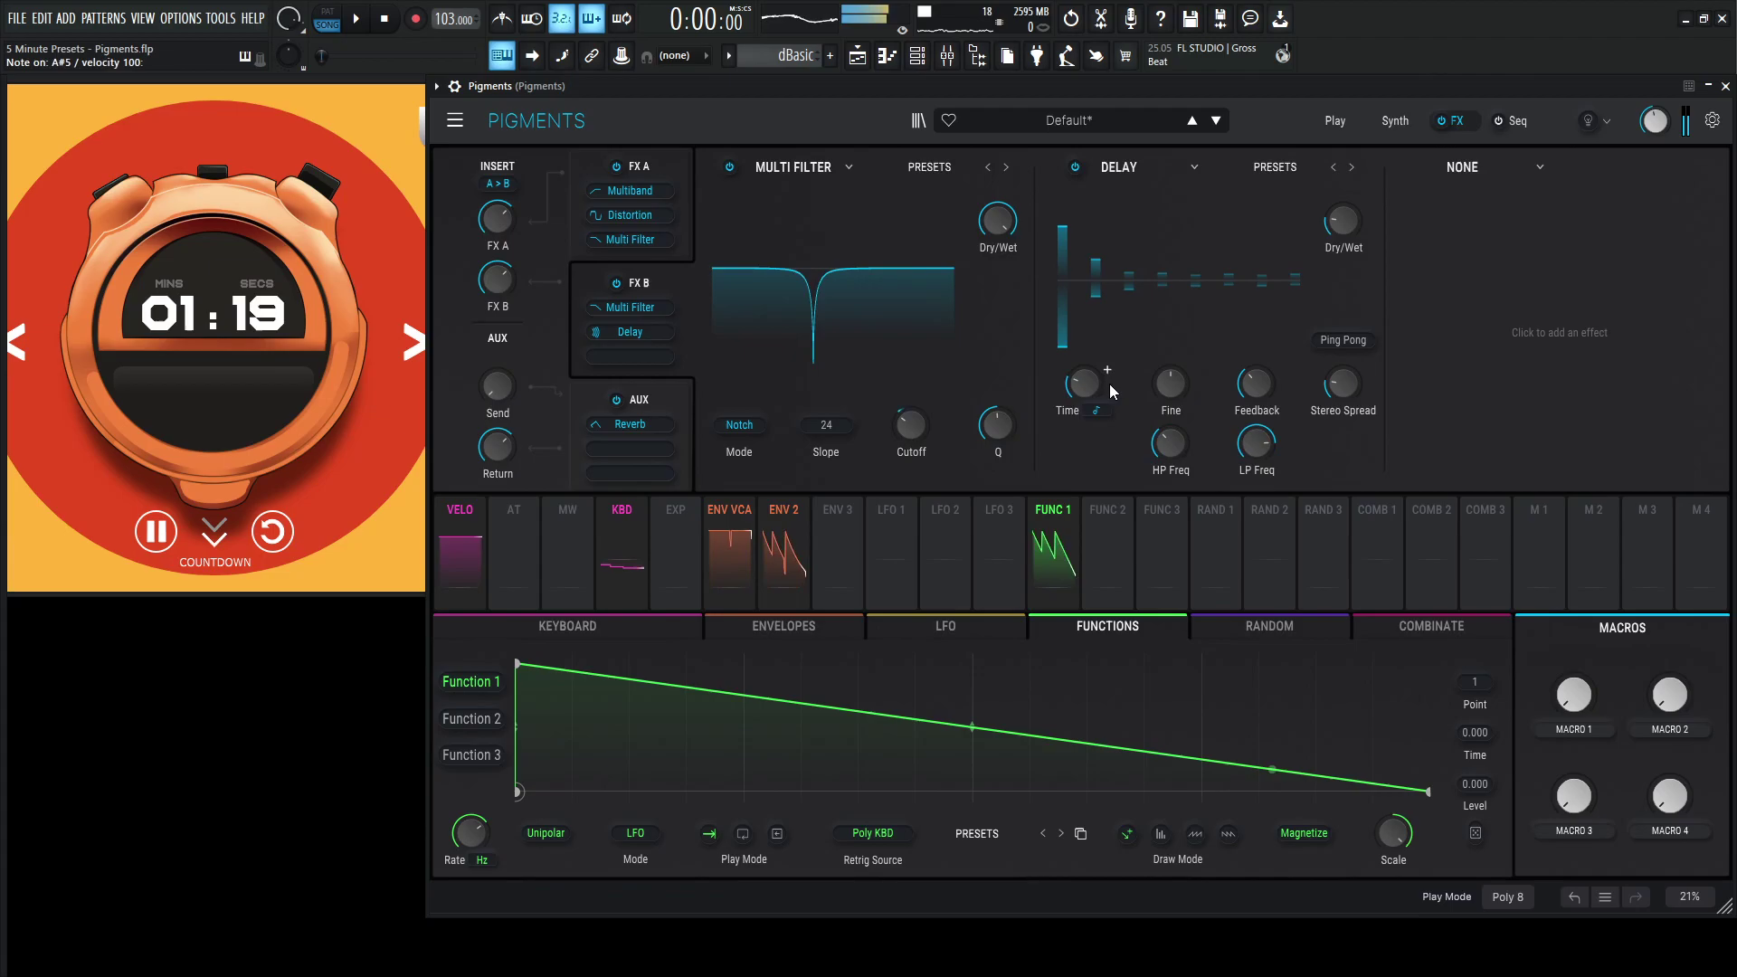
pyautogui.click(1347, 340)
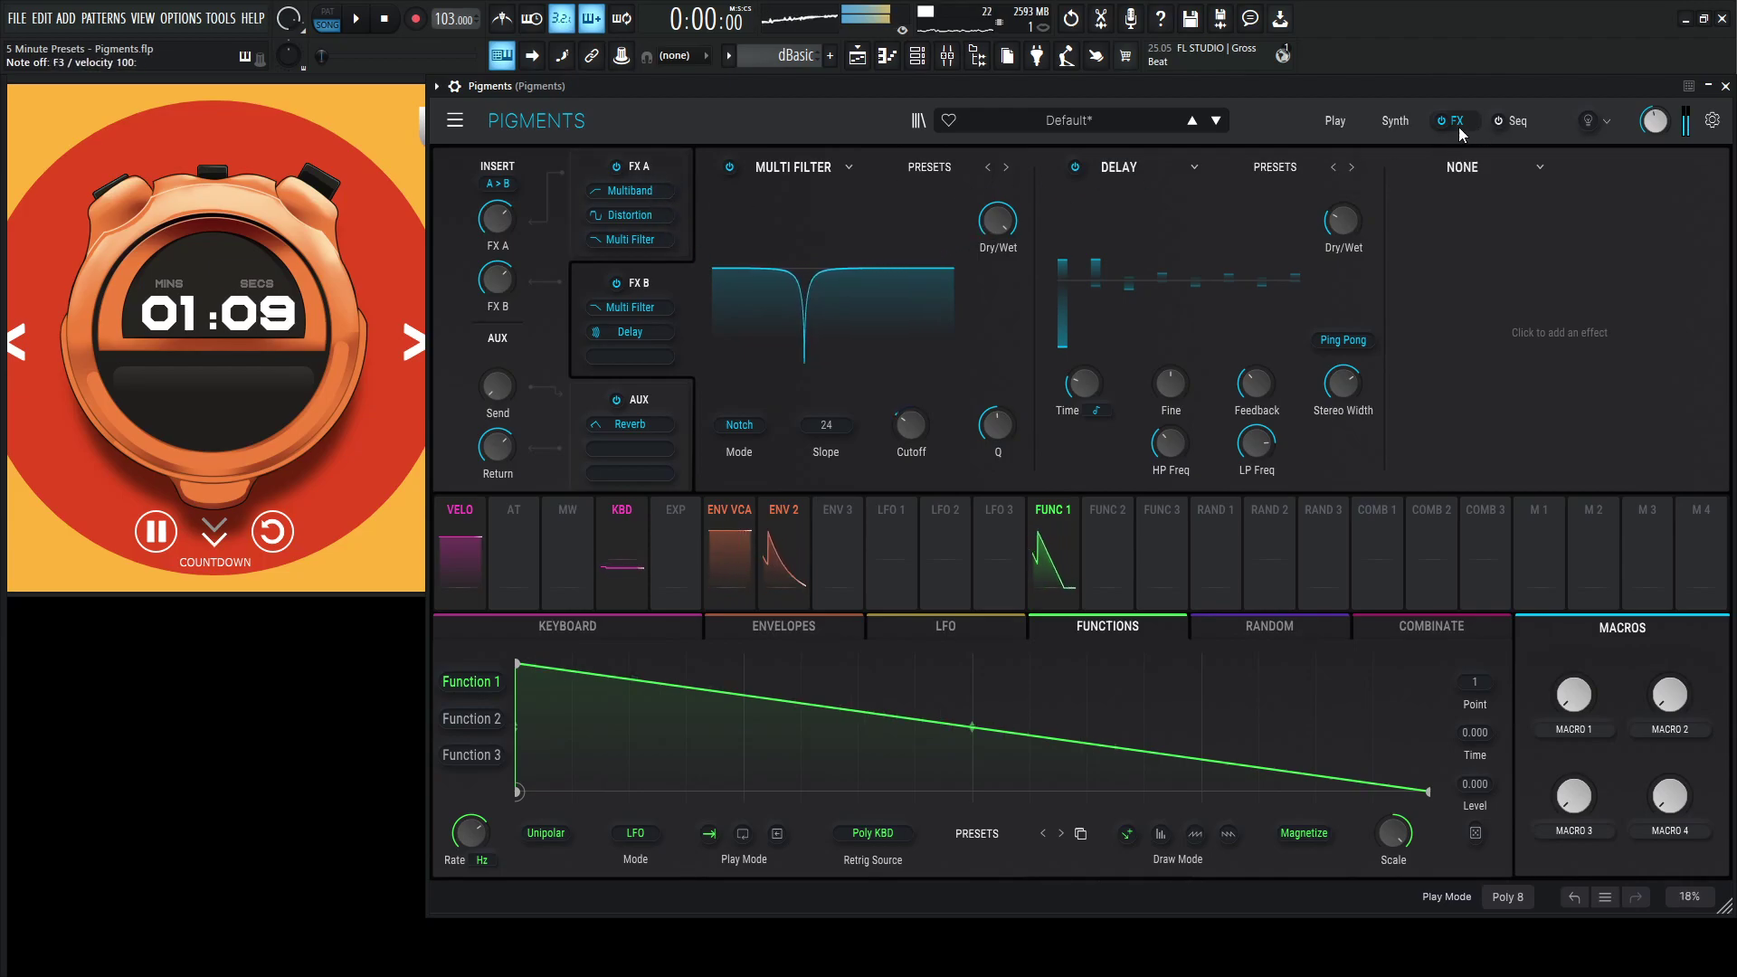
# Step: Enable Filter 2 as a Multimode filter in HP24 mode and lower its cutoff to about 89 Hz
pyautogui.click(1384, 120)
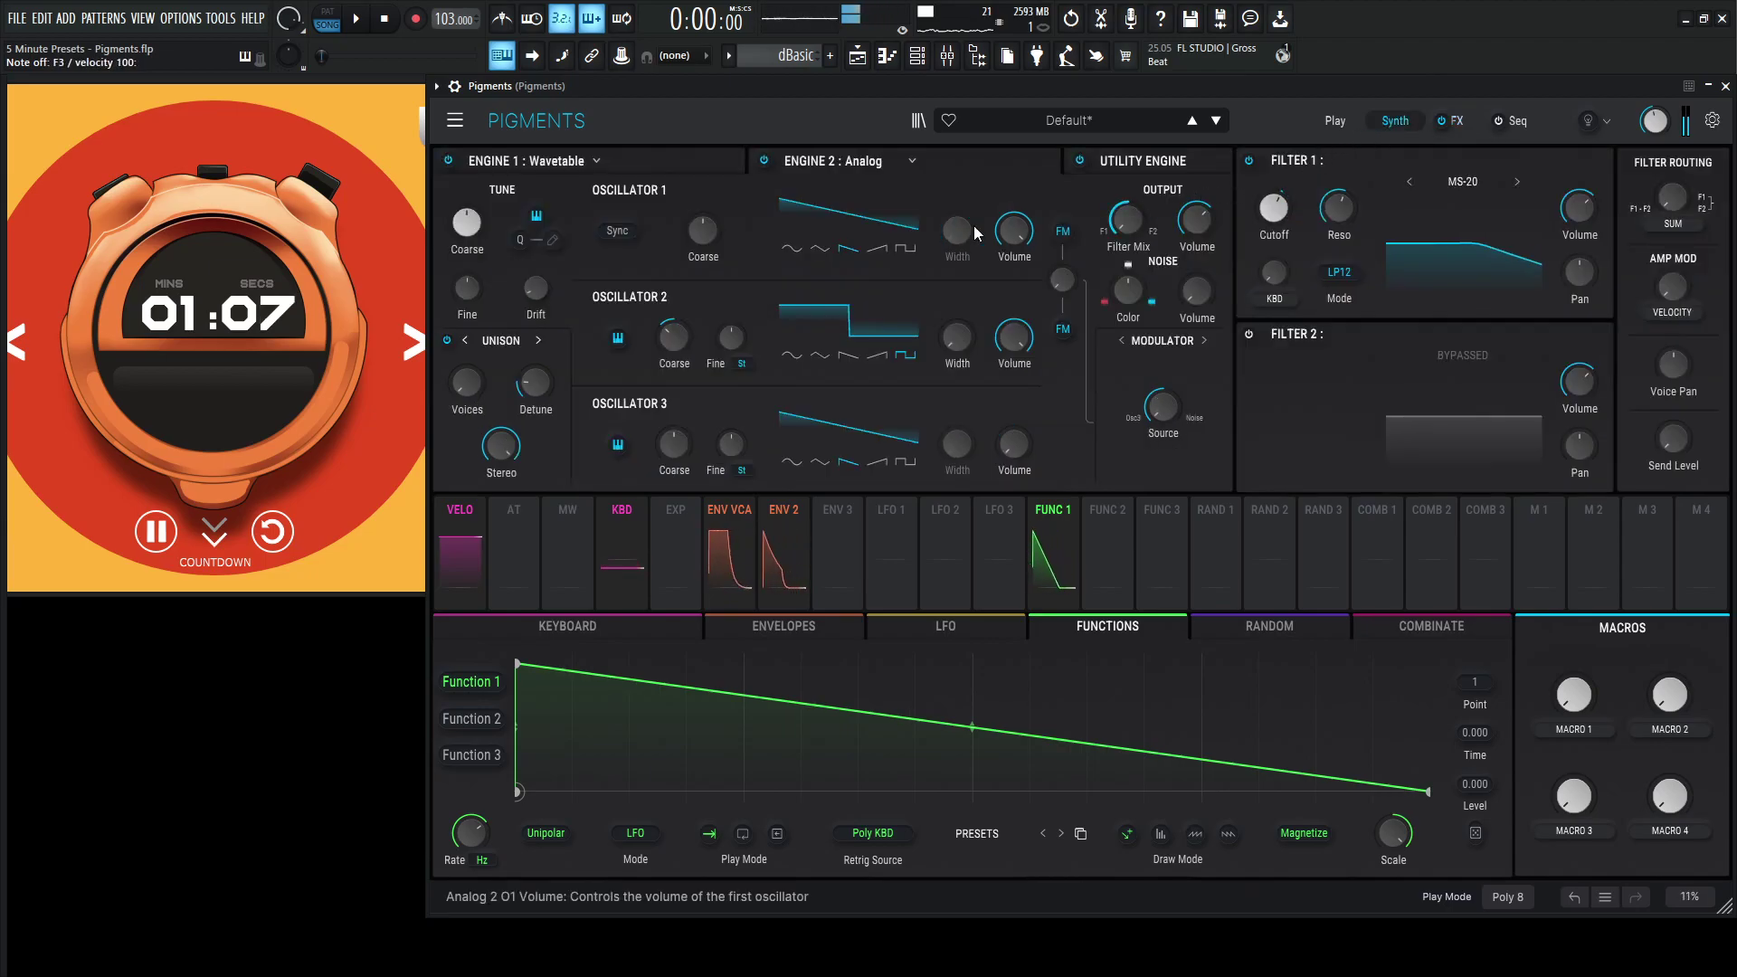
pyautogui.click(1247, 335)
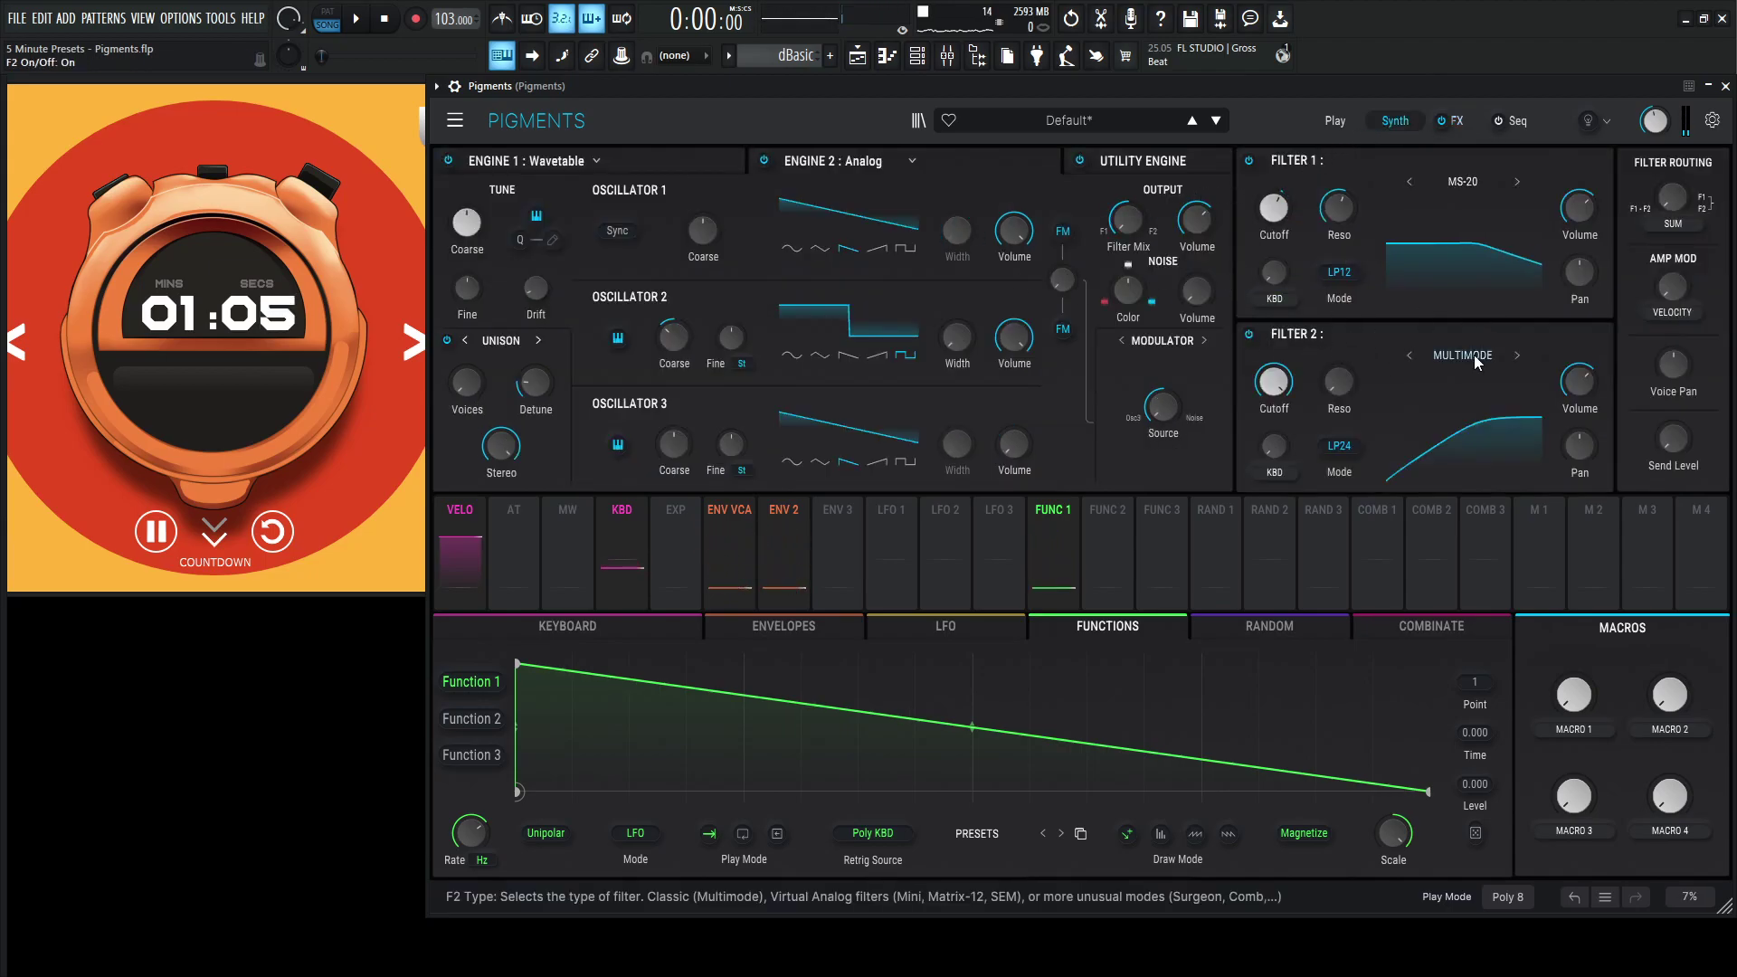
pyautogui.click(1473, 354)
pyautogui.click(1311, 432)
pyautogui.click(1339, 446)
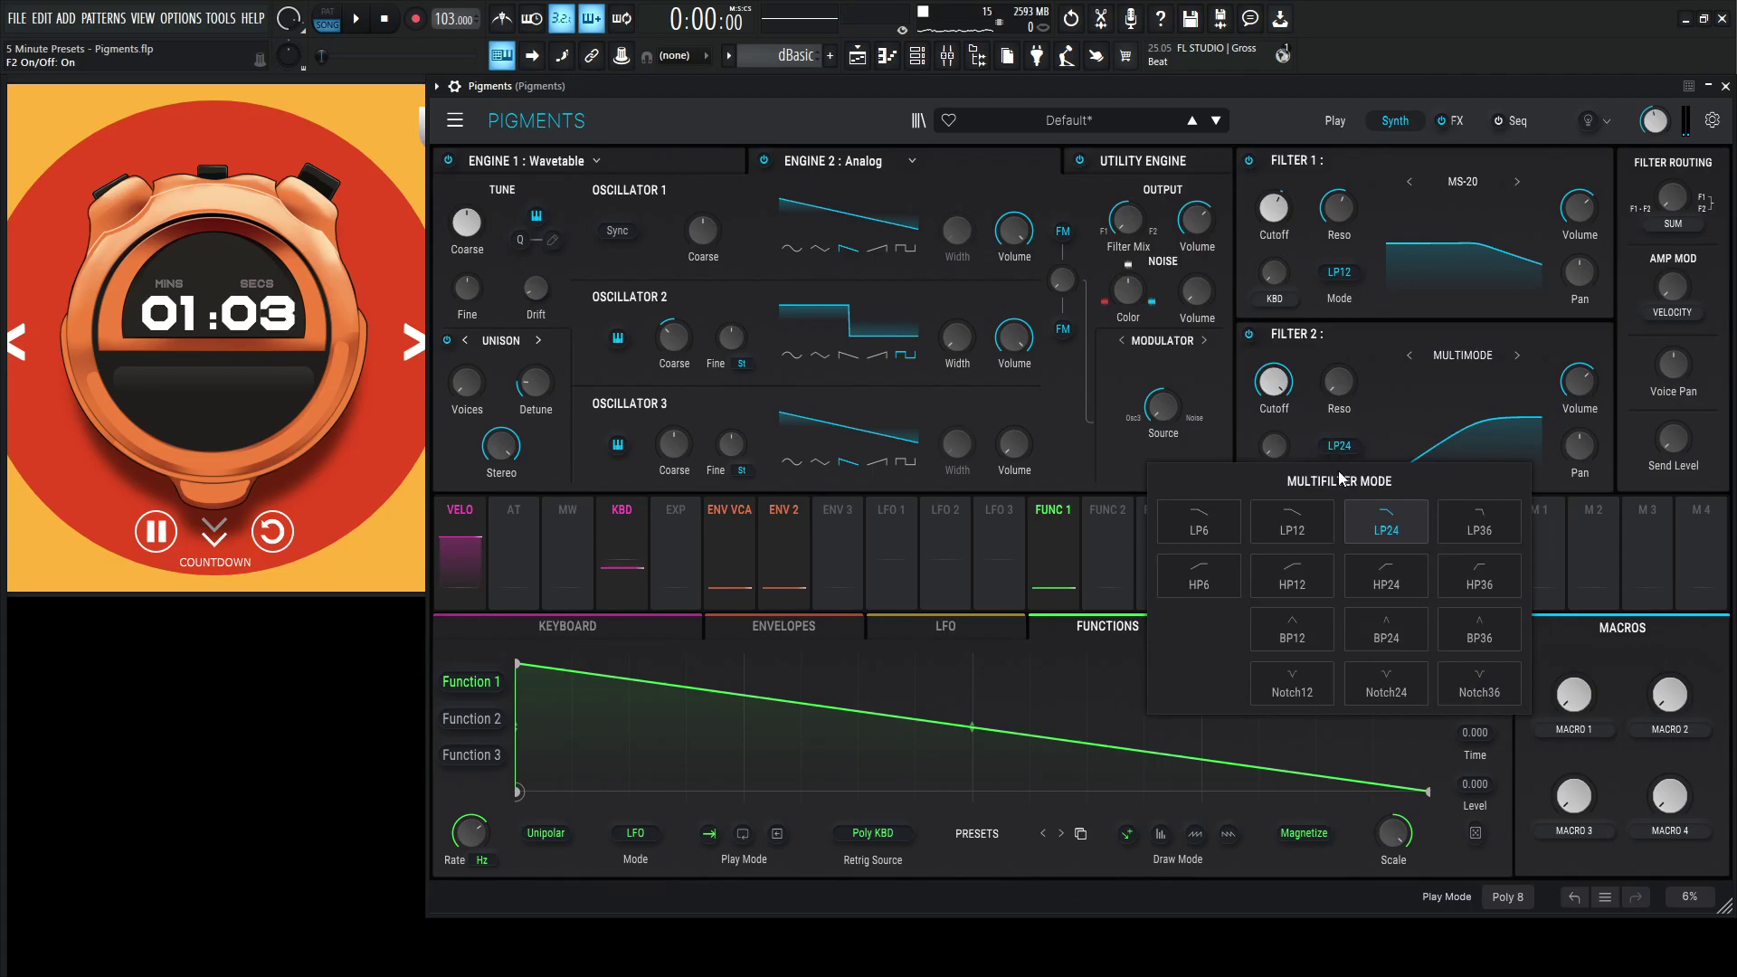
pyautogui.click(1351, 570)
pyautogui.moveTo(1274, 381)
pyautogui.mouseDown()
pyautogui.moveTo(1274, 425)
pyautogui.moveTo(1273, 385)
pyautogui.mouseUp()
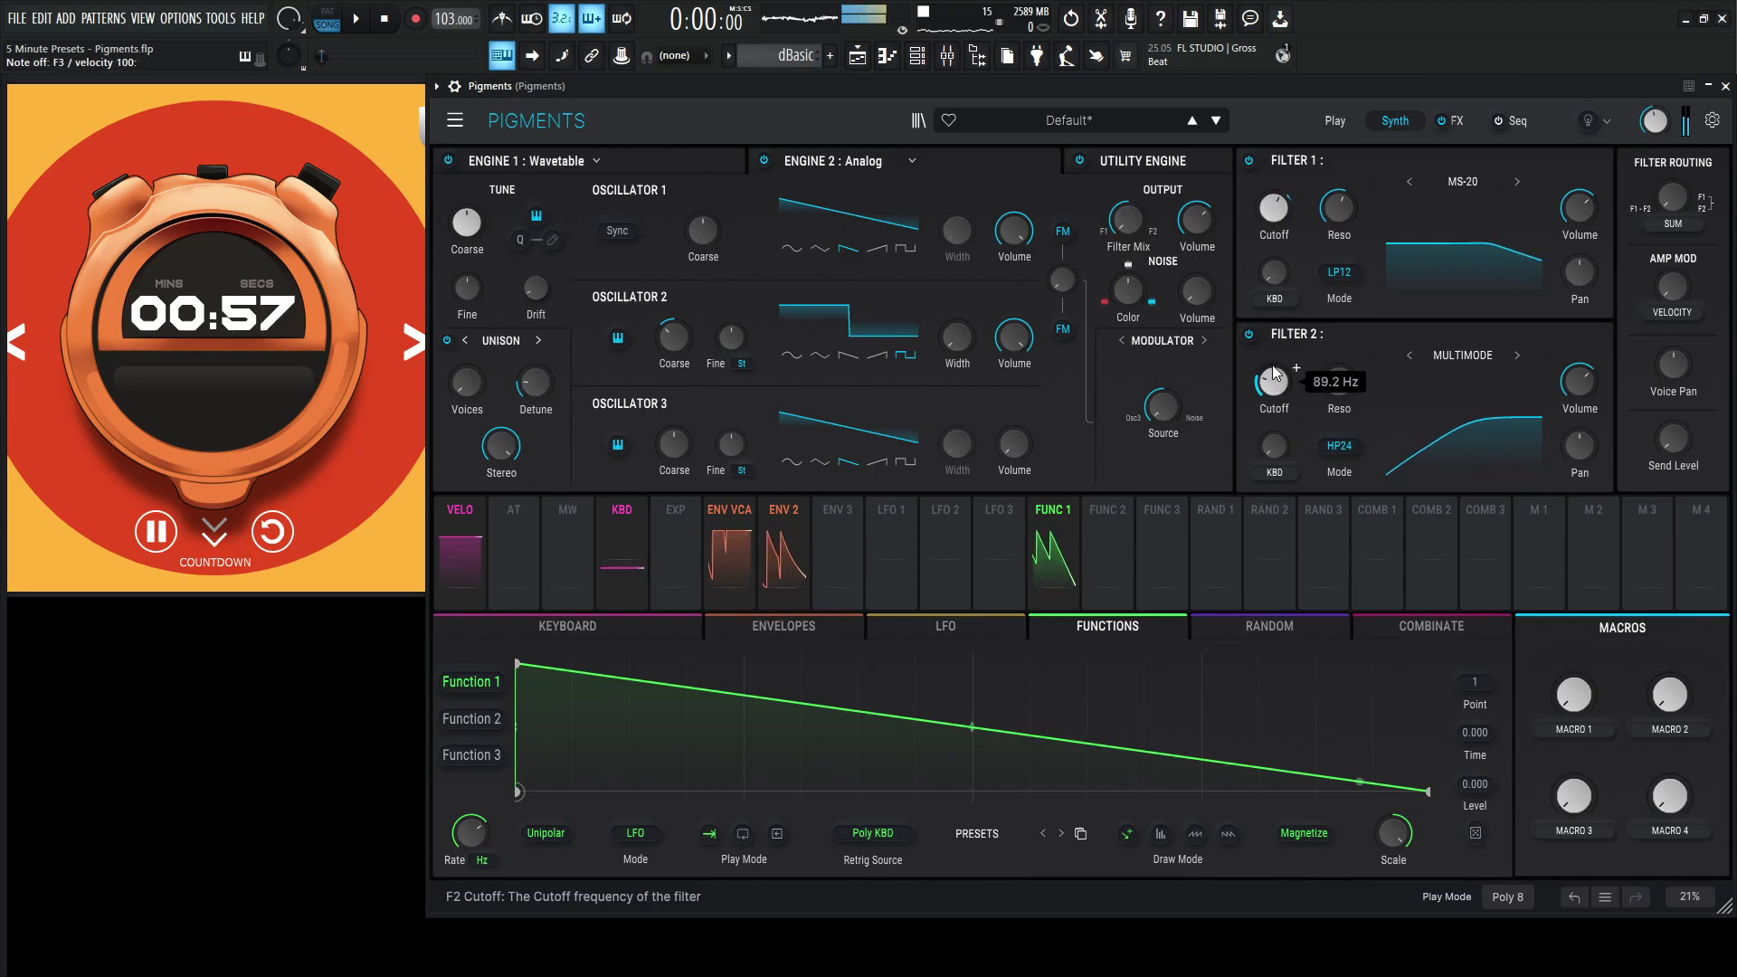
# Step: Turn on the Utility Engine's sine oscillator and route its output direct, bypassing the filters
pyautogui.click(1143, 160)
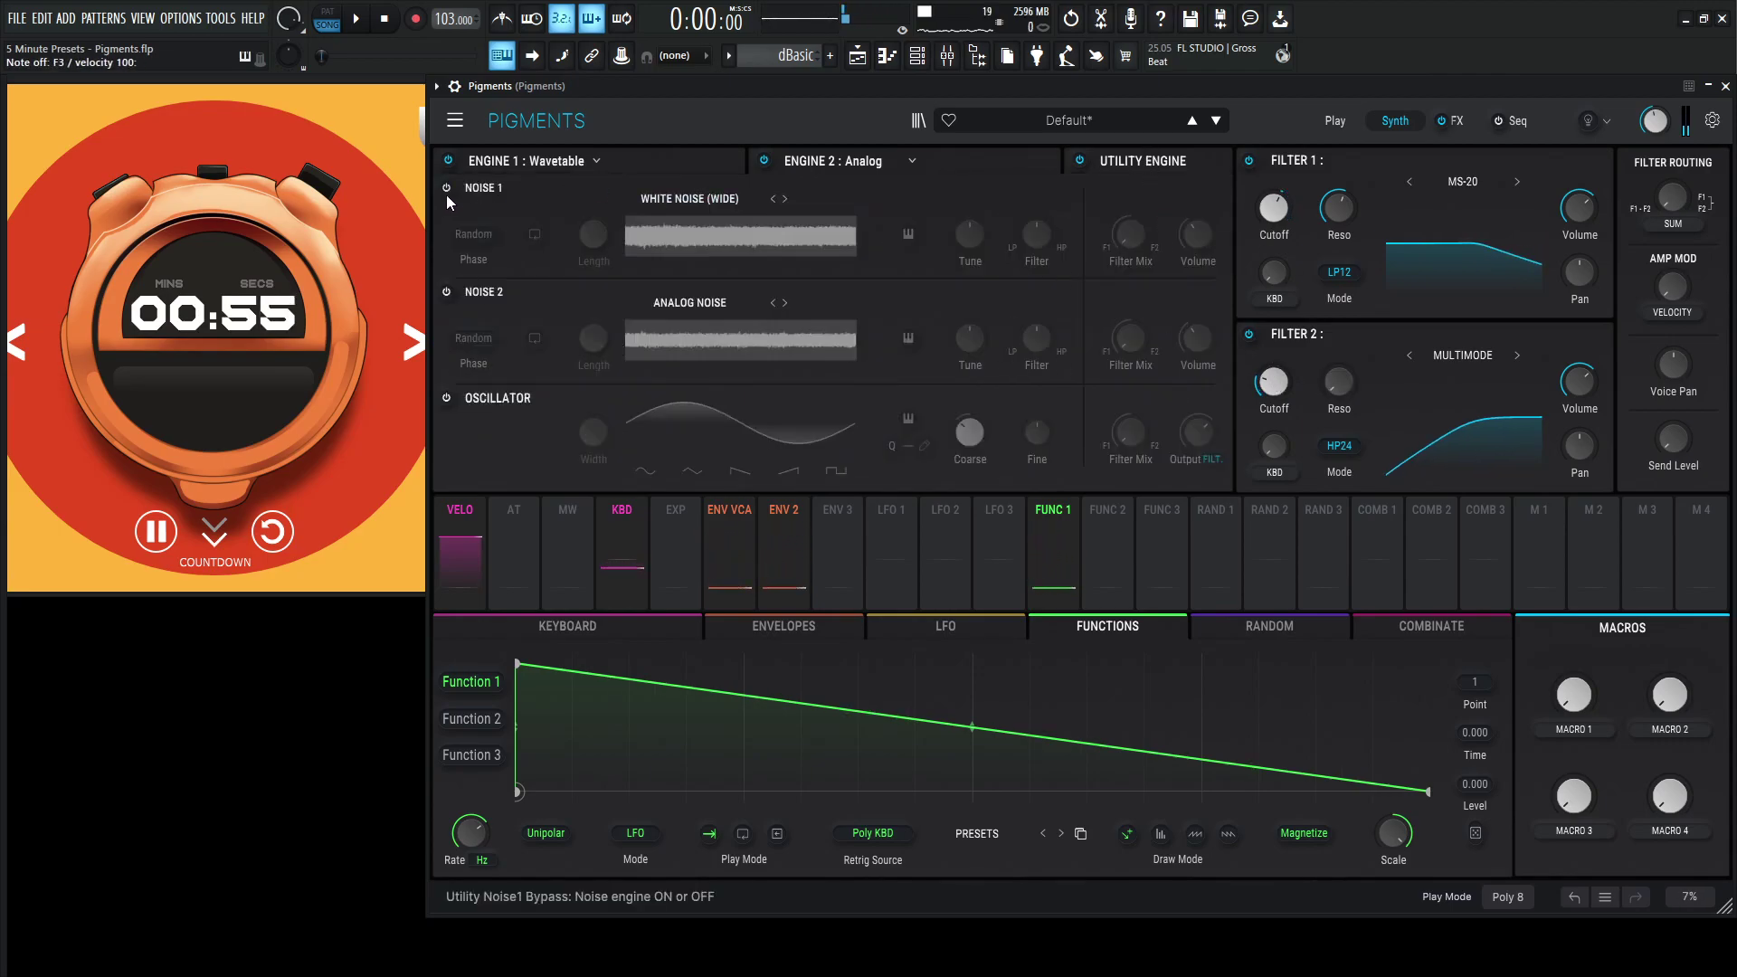
pyautogui.click(446, 398)
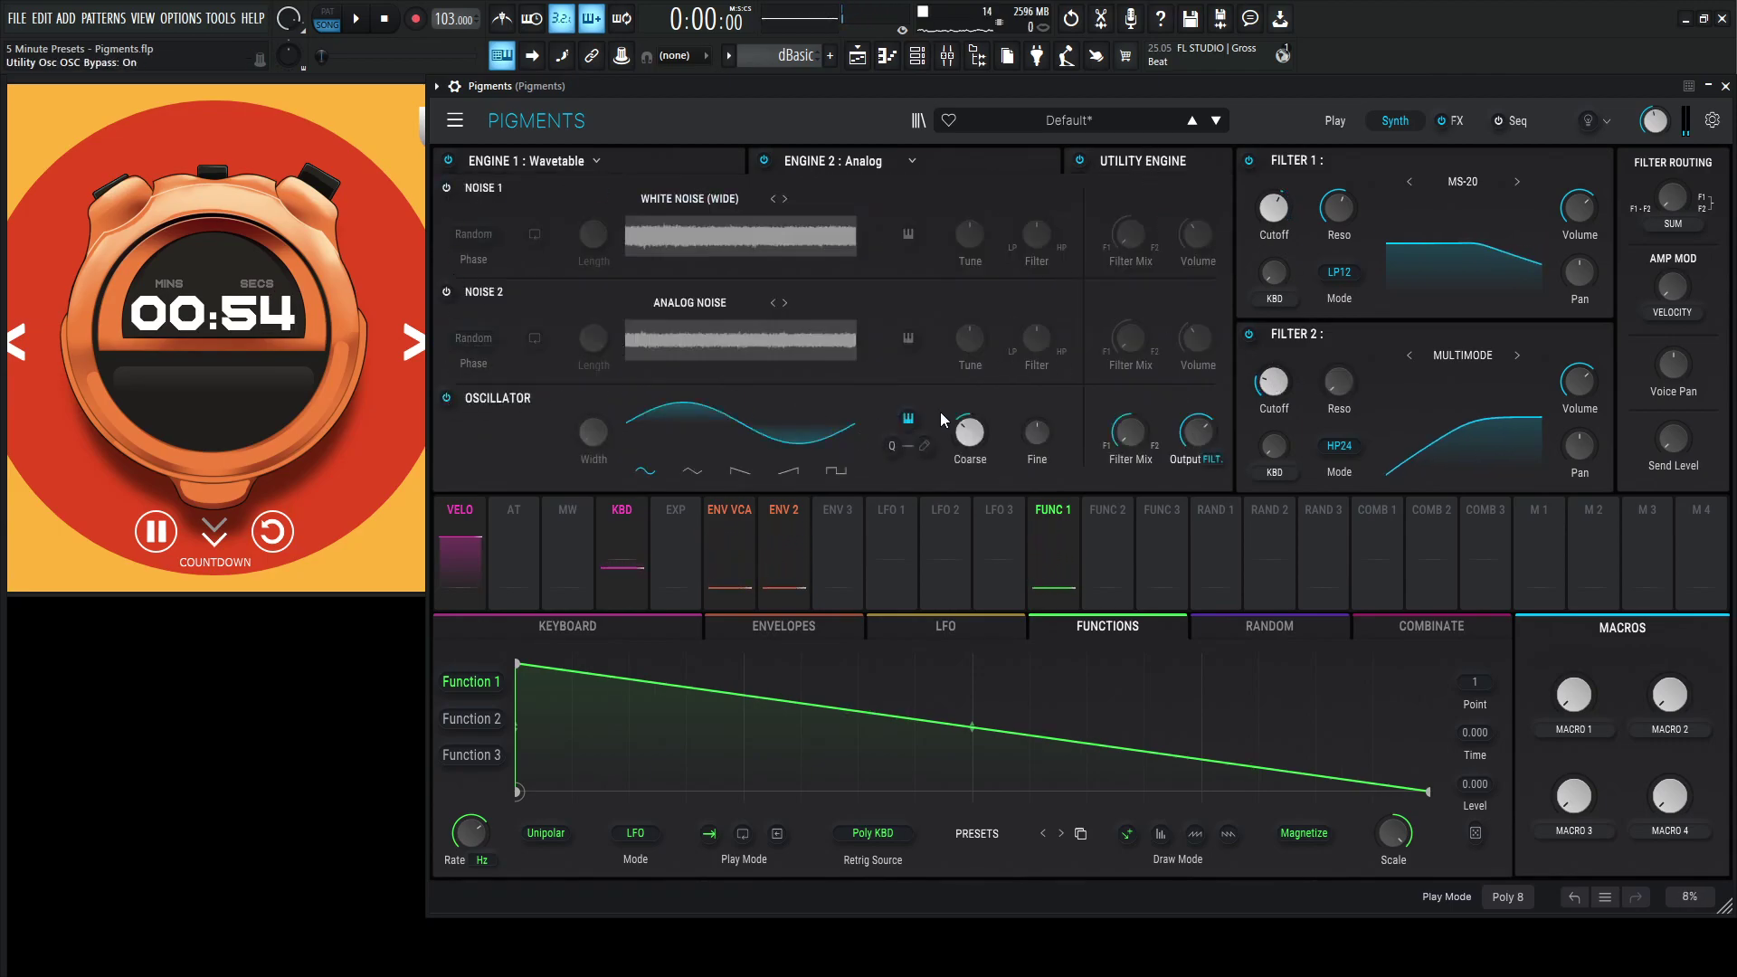
pyautogui.click(1208, 463)
pyautogui.click(1350, 538)
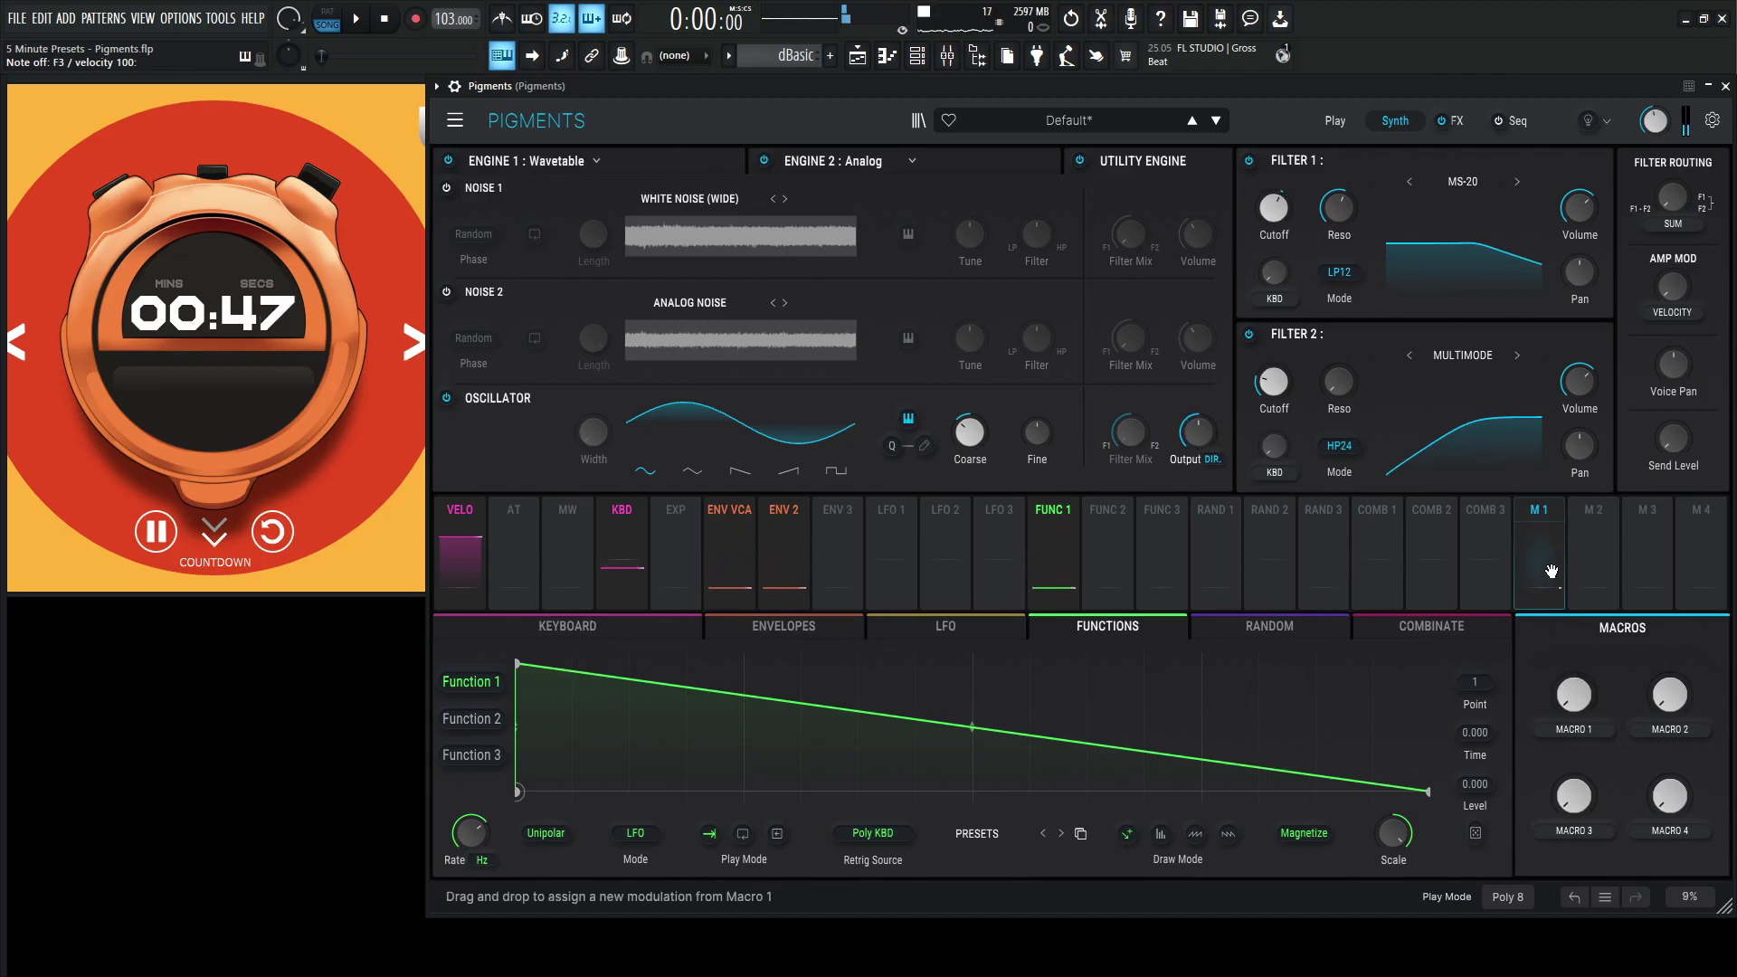
# Step: Assign Macro 1 to Filter 1's cutoff, Macro 2 to its resonance at about 0.51, and Macro 3 to the utility oscillator's output volume
pyautogui.moveTo(1533, 544); pyautogui.dragTo(1274, 210)
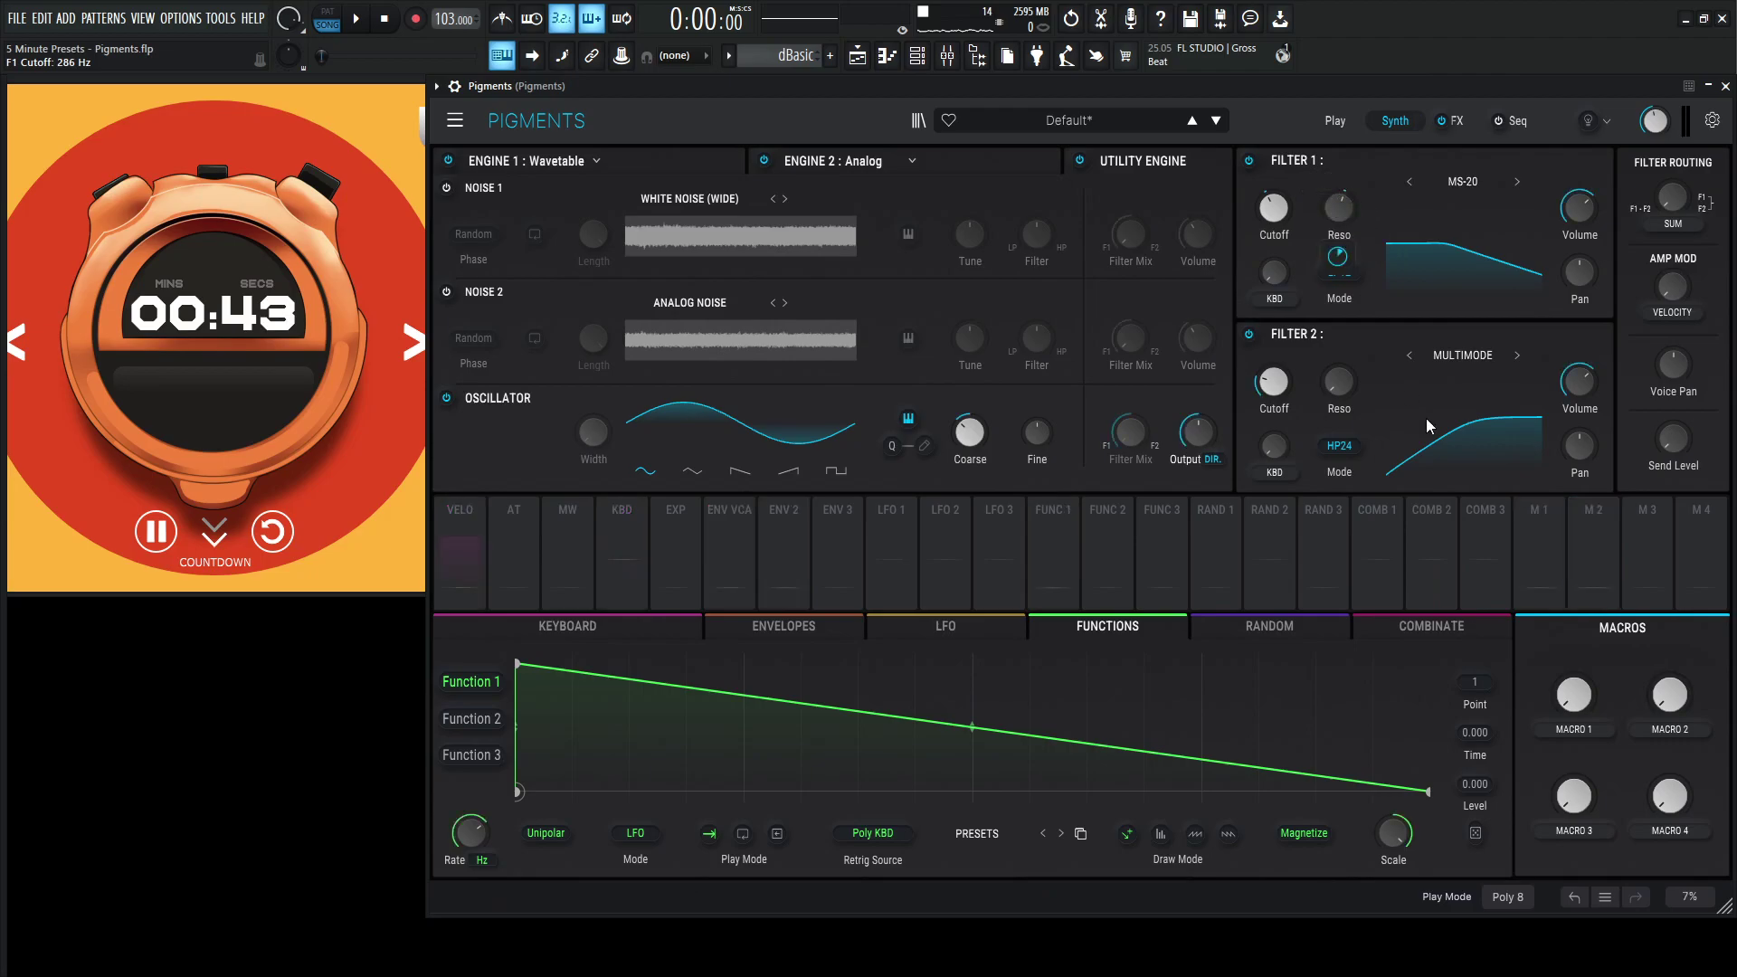
pyautogui.moveTo(1593, 543); pyautogui.dragTo(1339, 208)
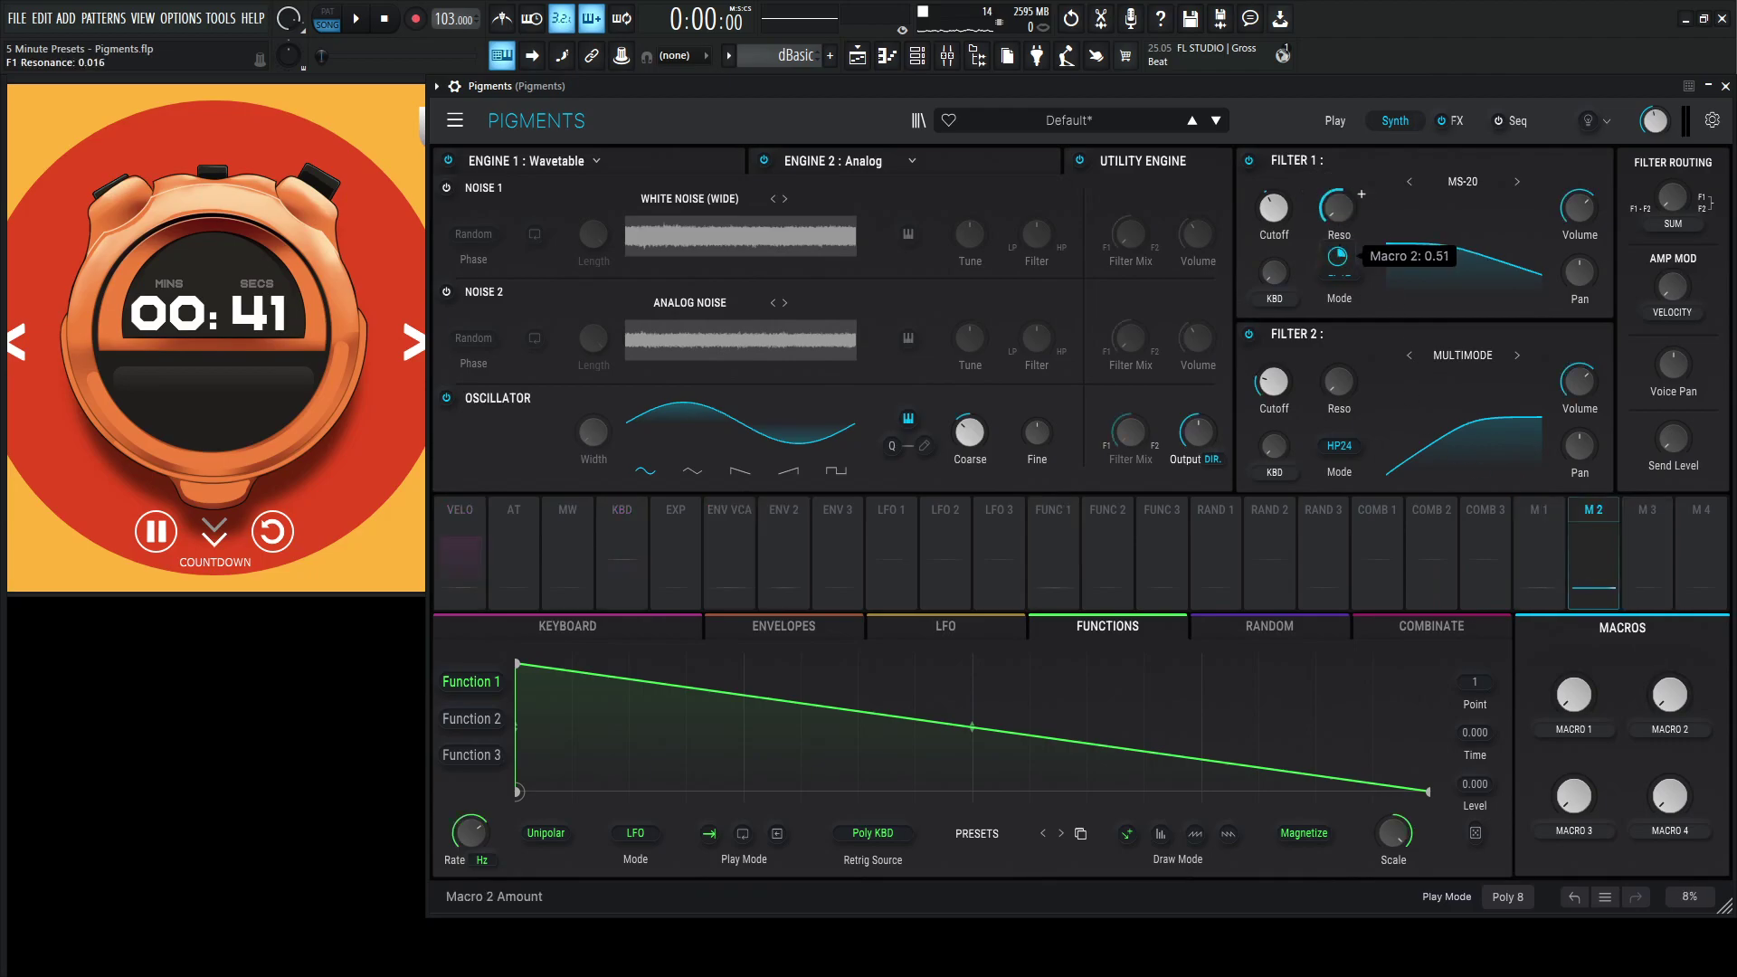
pyautogui.moveTo(1647, 554); pyautogui.dragTo(1197, 457)
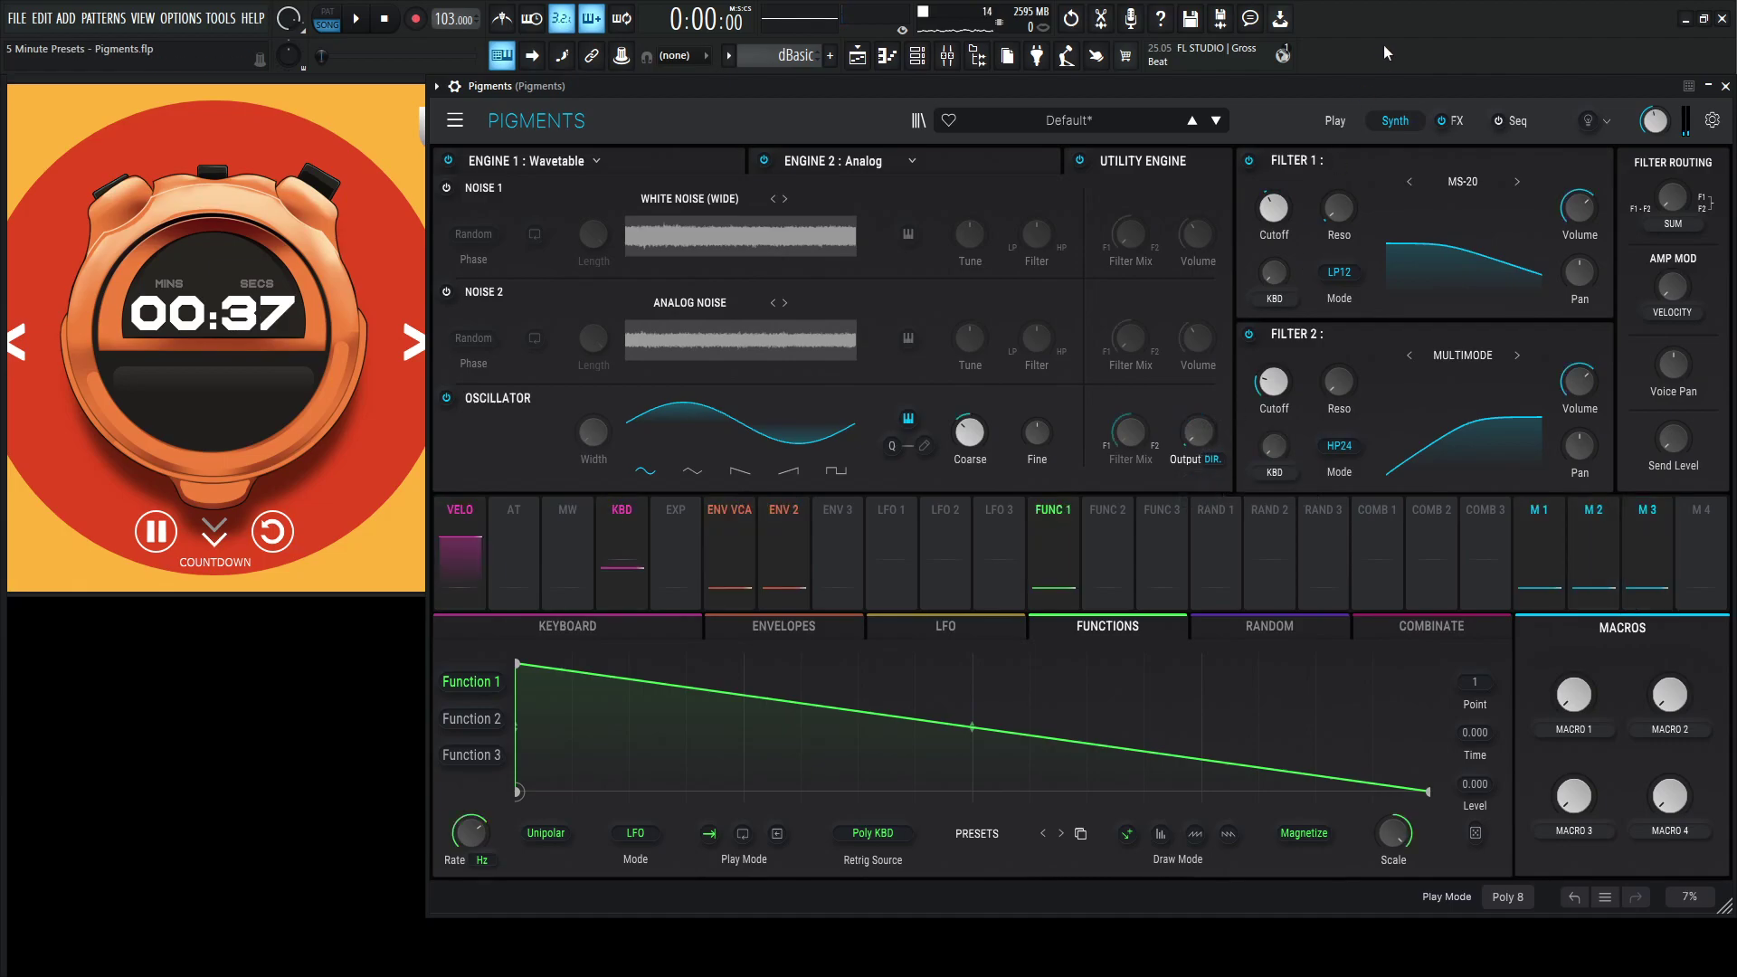
# Step: Assign Macro 4 to the FX A Distortion's Dry/Wet at about 0.52 and to the FX B Delay's Dry/Wet, both starting from 0%
pyautogui.click(1456, 121)
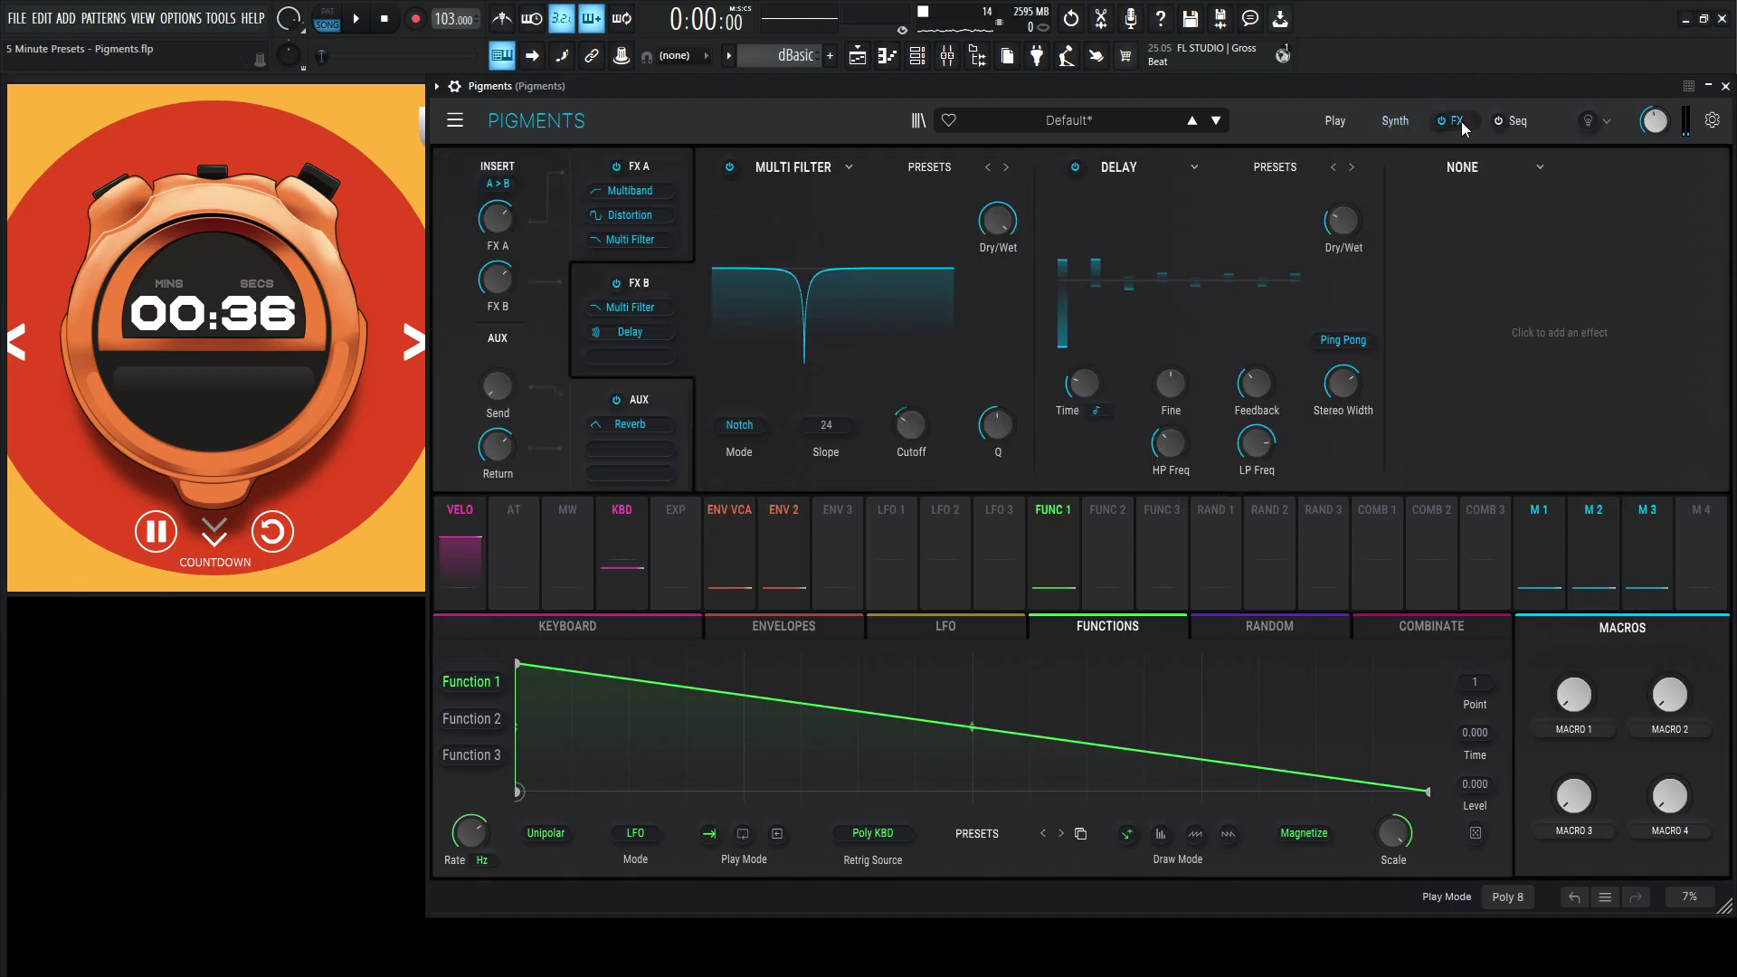
pyautogui.click(642, 169)
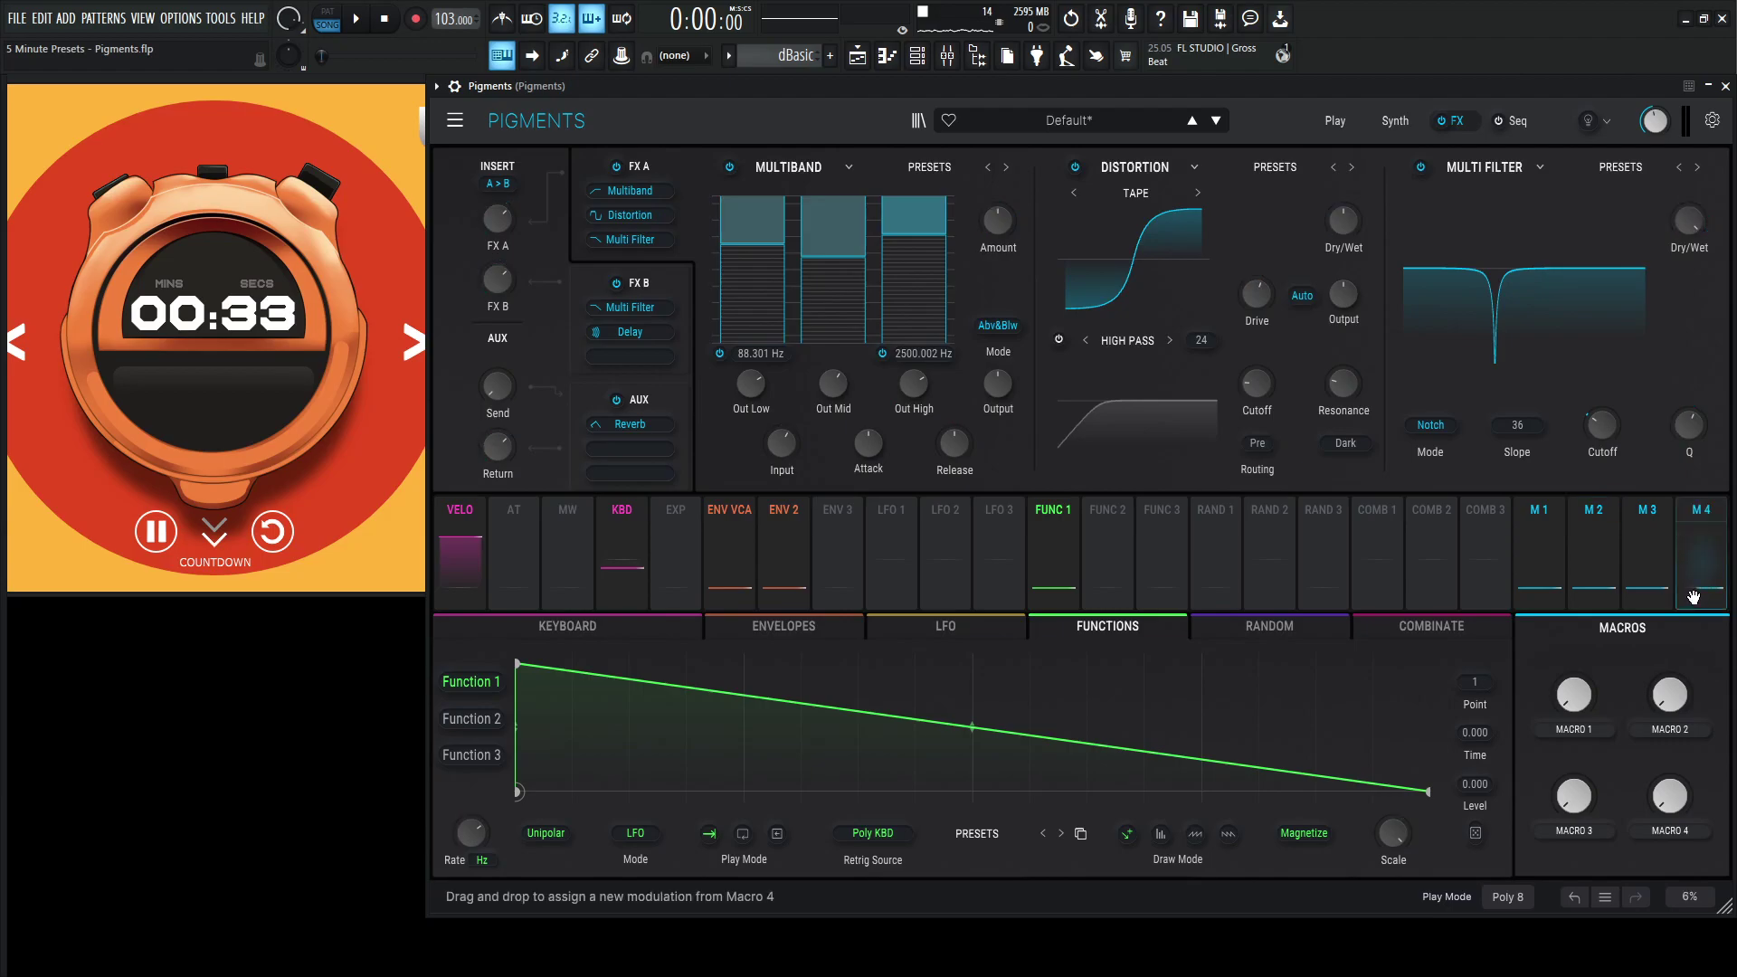
pyautogui.moveTo(1320, 256); pyautogui.dragTo(1343, 222)
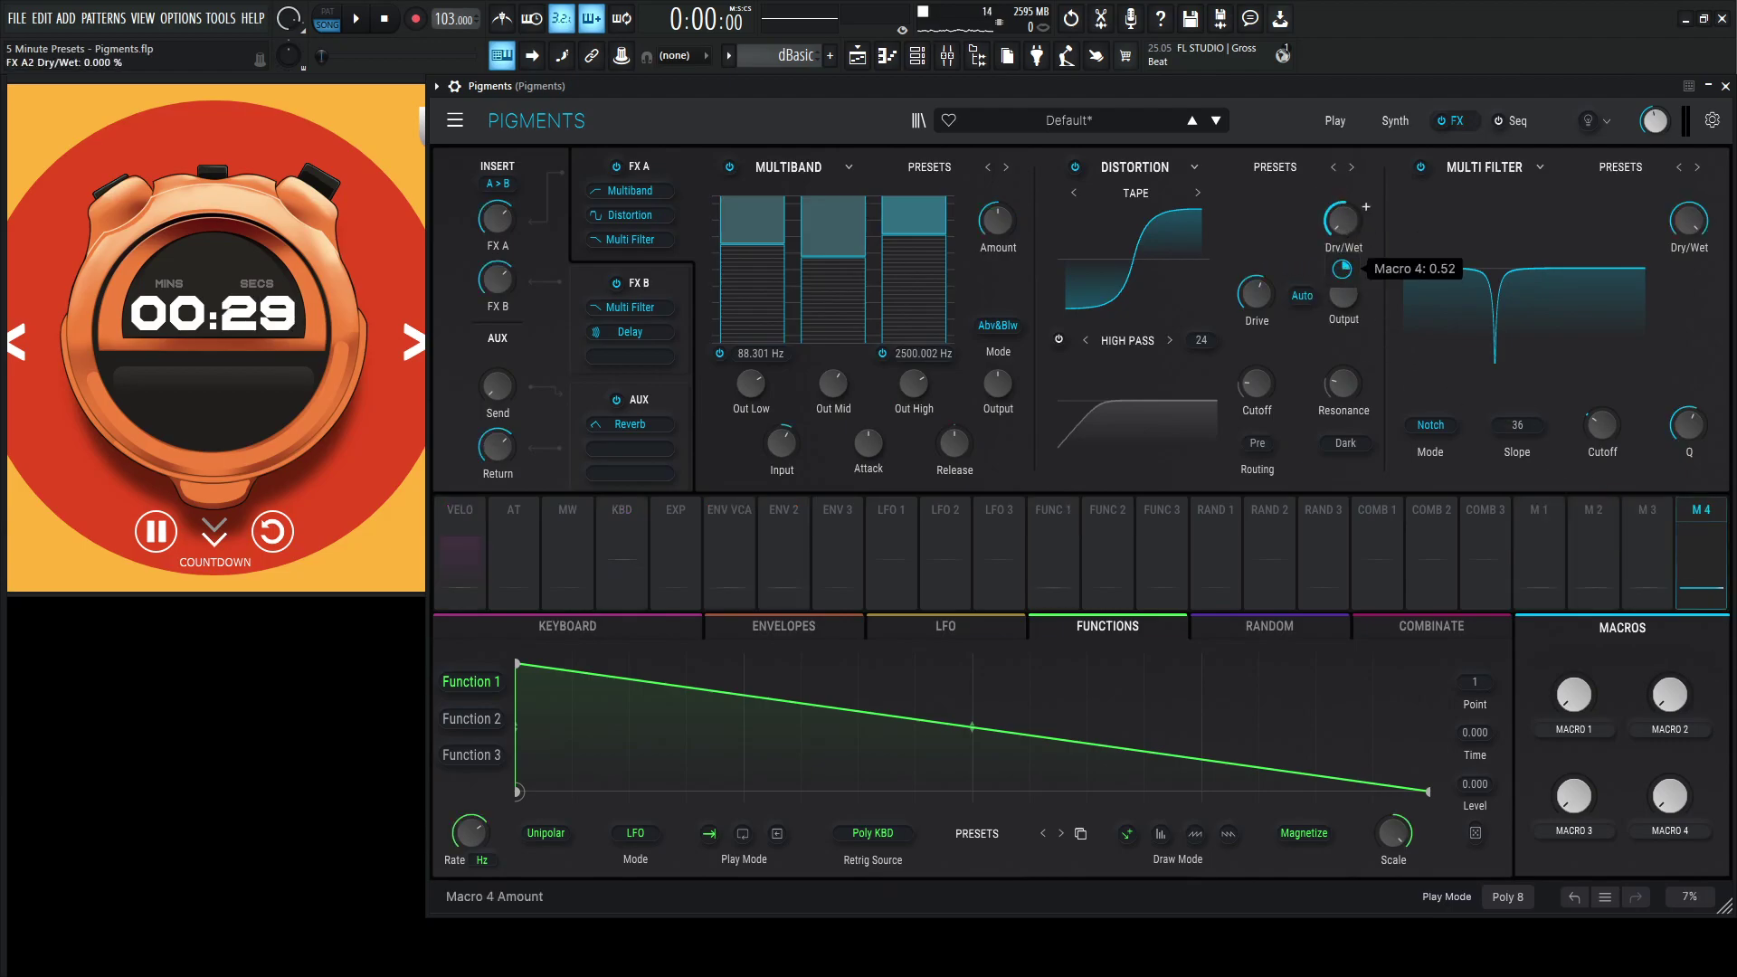
pyautogui.click(661, 287)
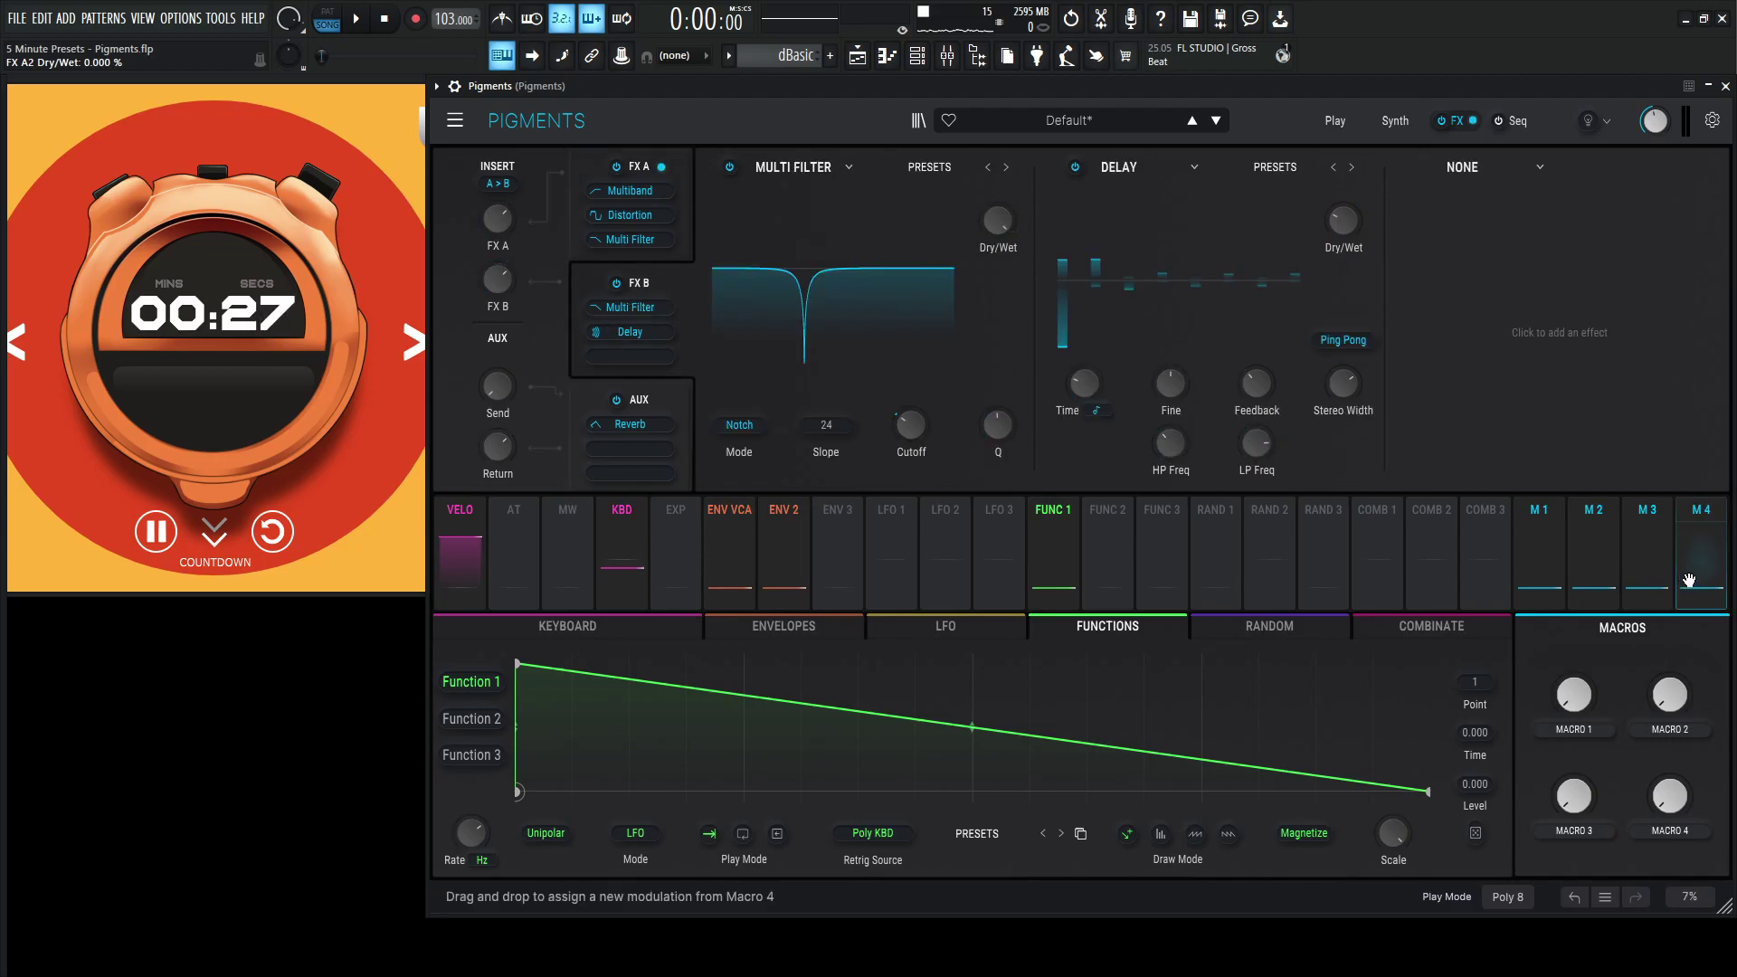
pyautogui.moveTo(1305, 215); pyautogui.dragTo(1348, 222)
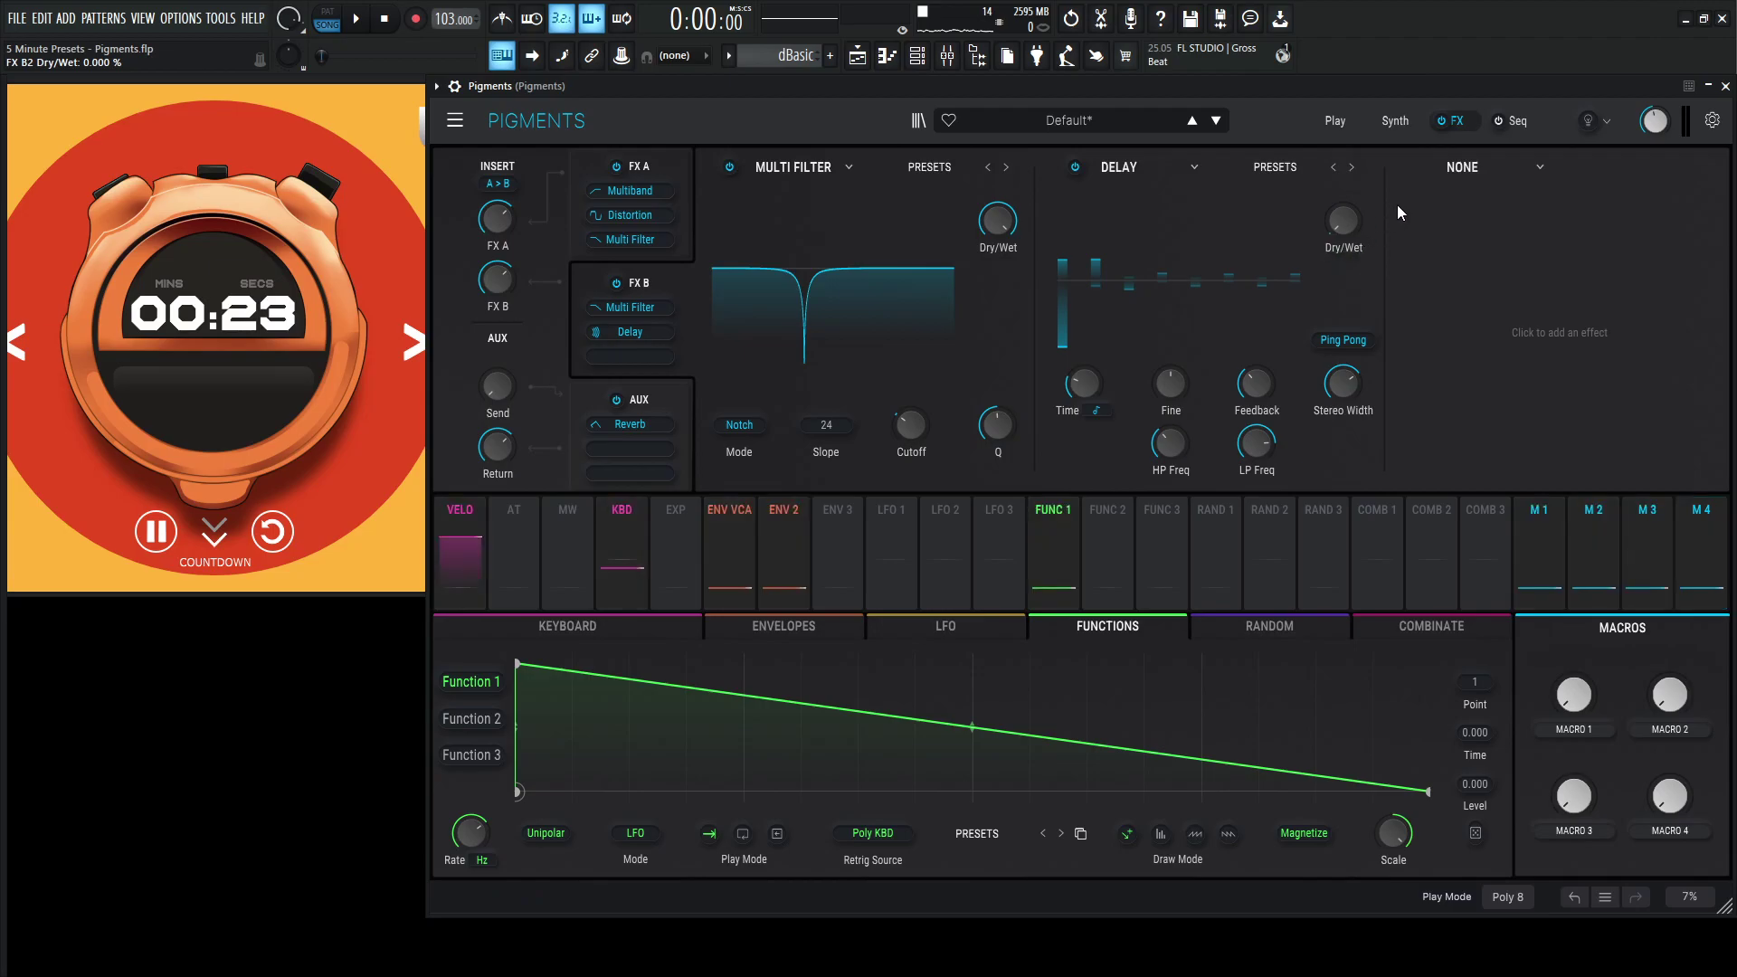
# Step: Add a Reverb to the third FX B slot with LP Freq about 4342 Hz, Damping about 0.728 and Size about 1.12, lowering its Dry/Wet
pyautogui.click(1483, 253)
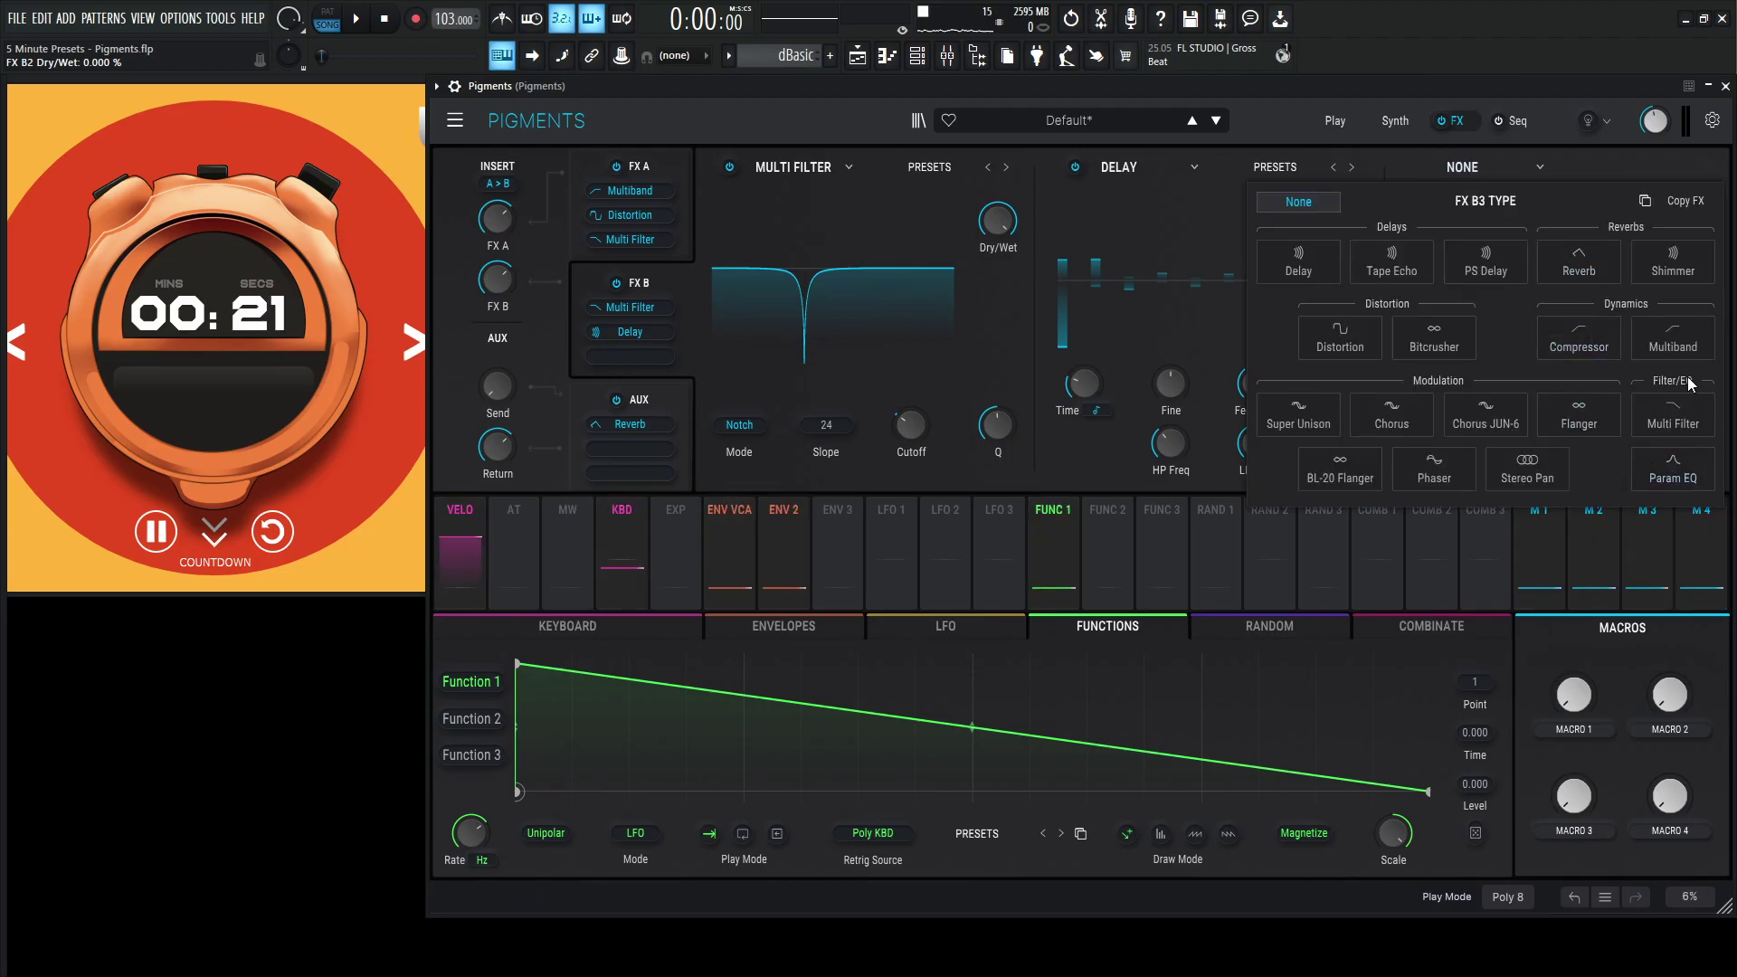
pyautogui.click(1606, 270)
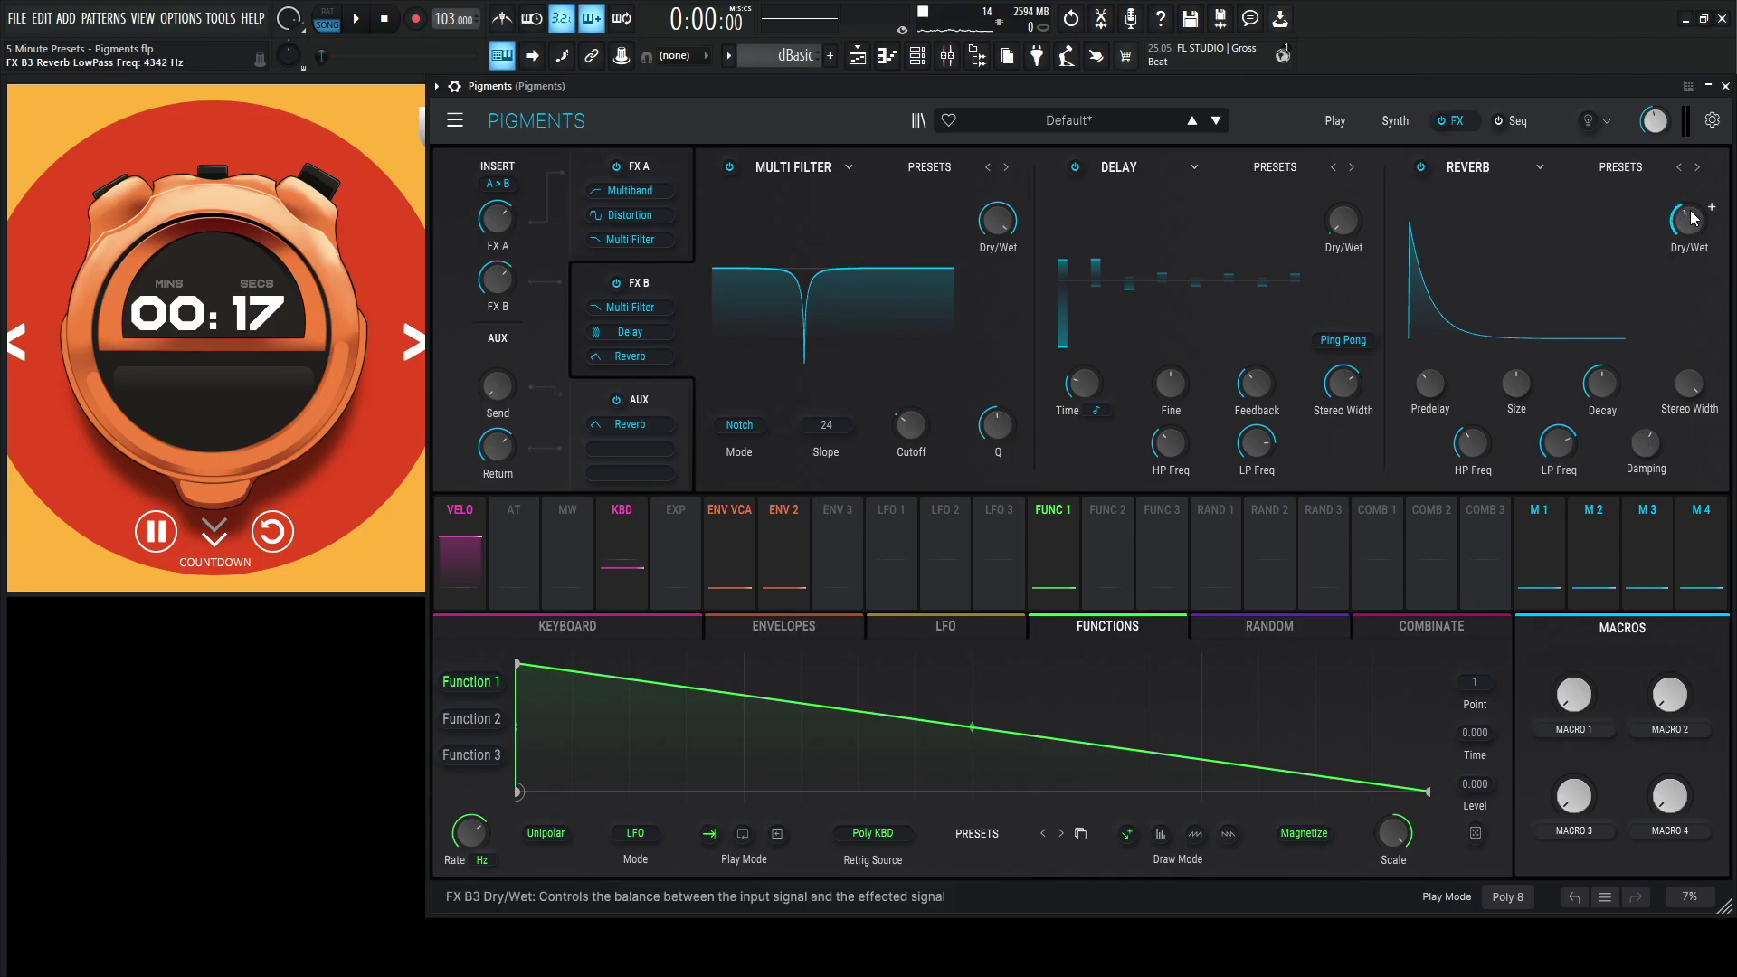
pyautogui.moveTo(1688, 220); pyautogui.dragTo(1688, 234)
pyautogui.moveTo(1646, 443); pyautogui.dragTo(1645, 438)
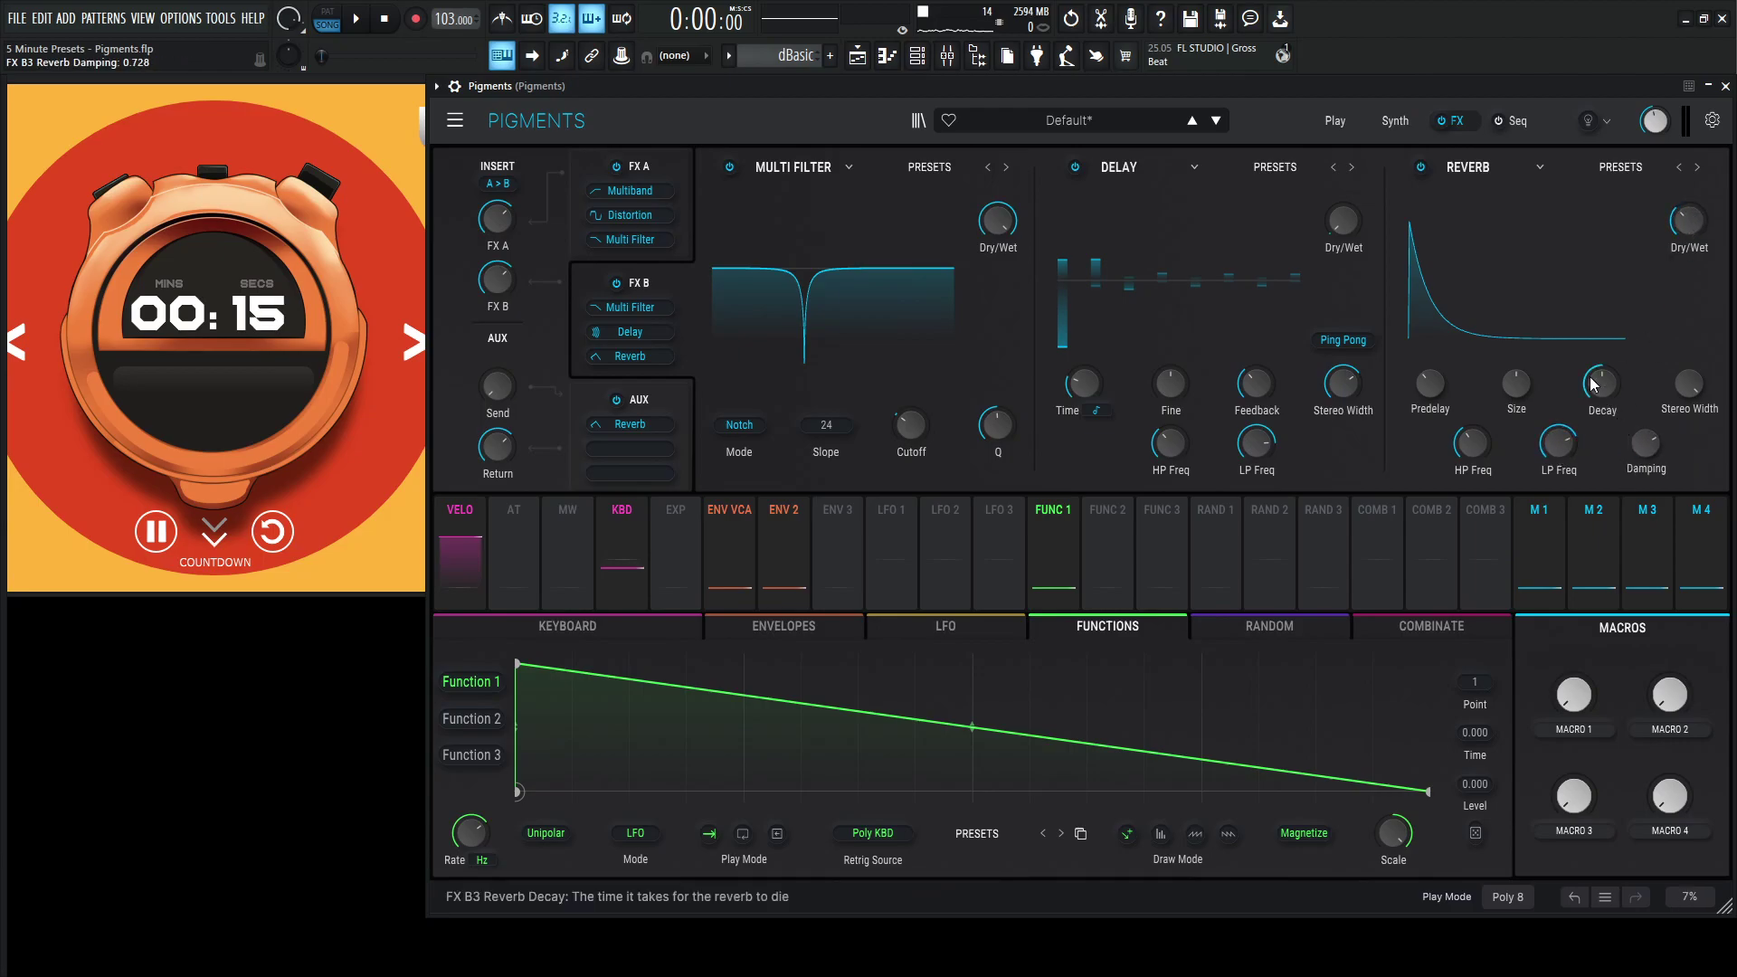
pyautogui.moveTo(1594, 384); pyautogui.dragTo(1516, 371)
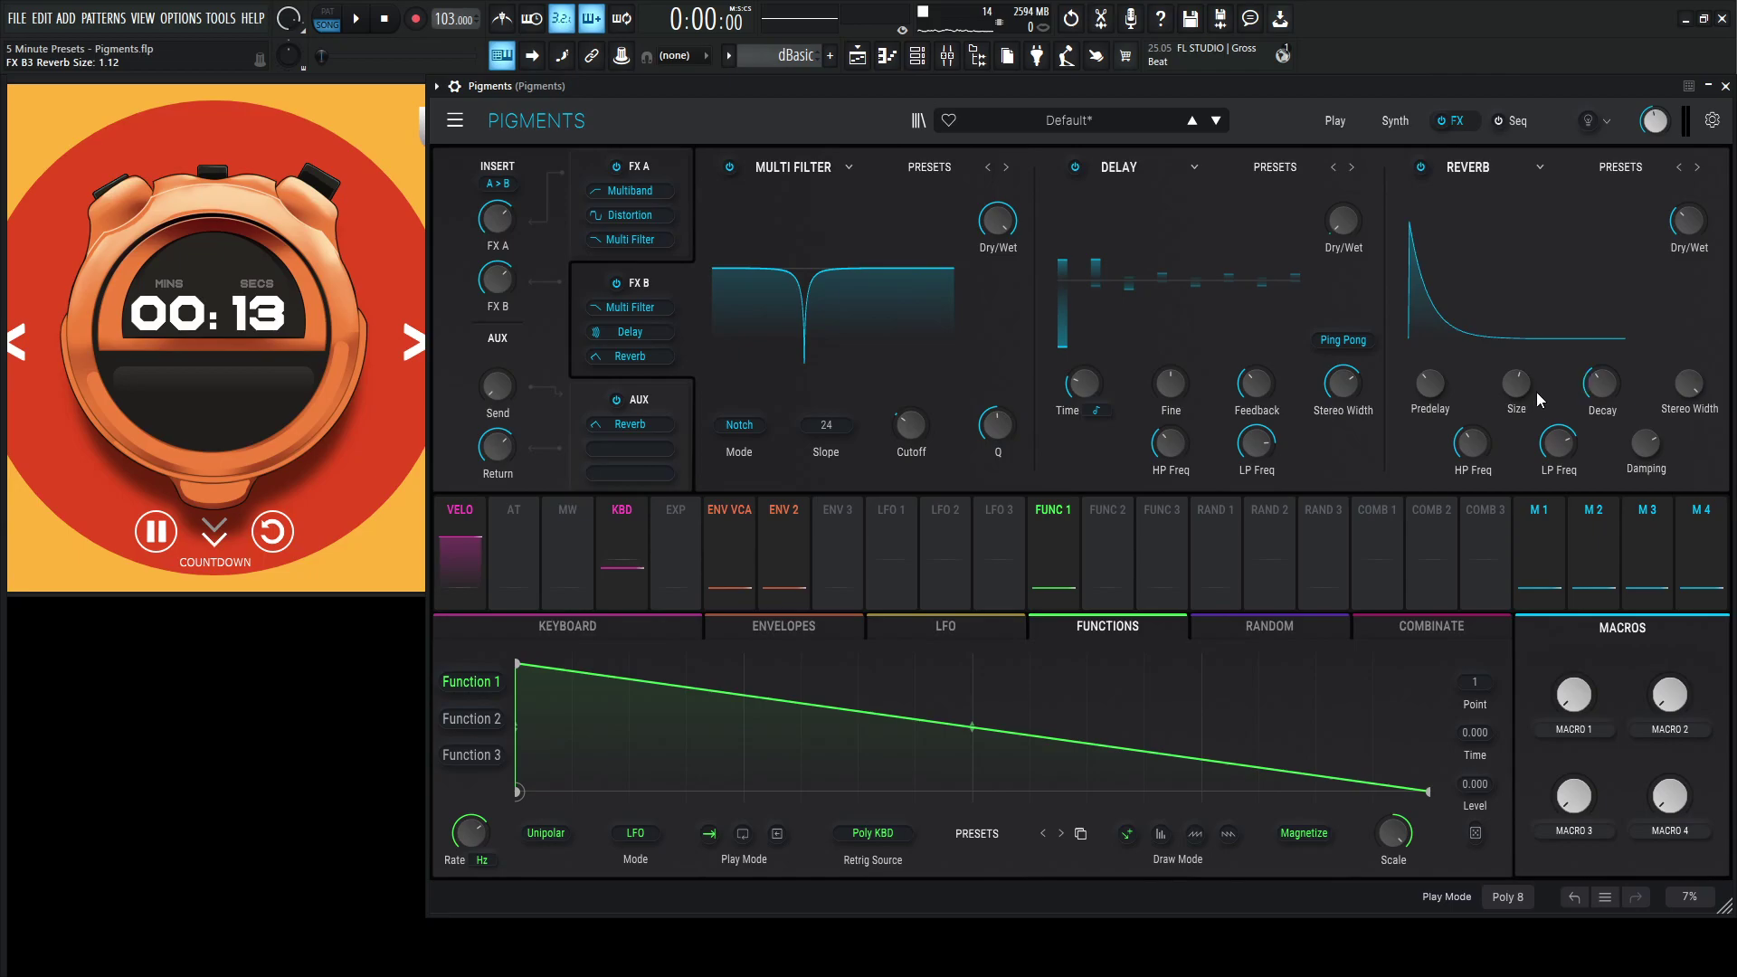
# Step: Rename the four macros Cutoff, Res, Sub and FX
pyautogui.doubleClick(1560, 729)
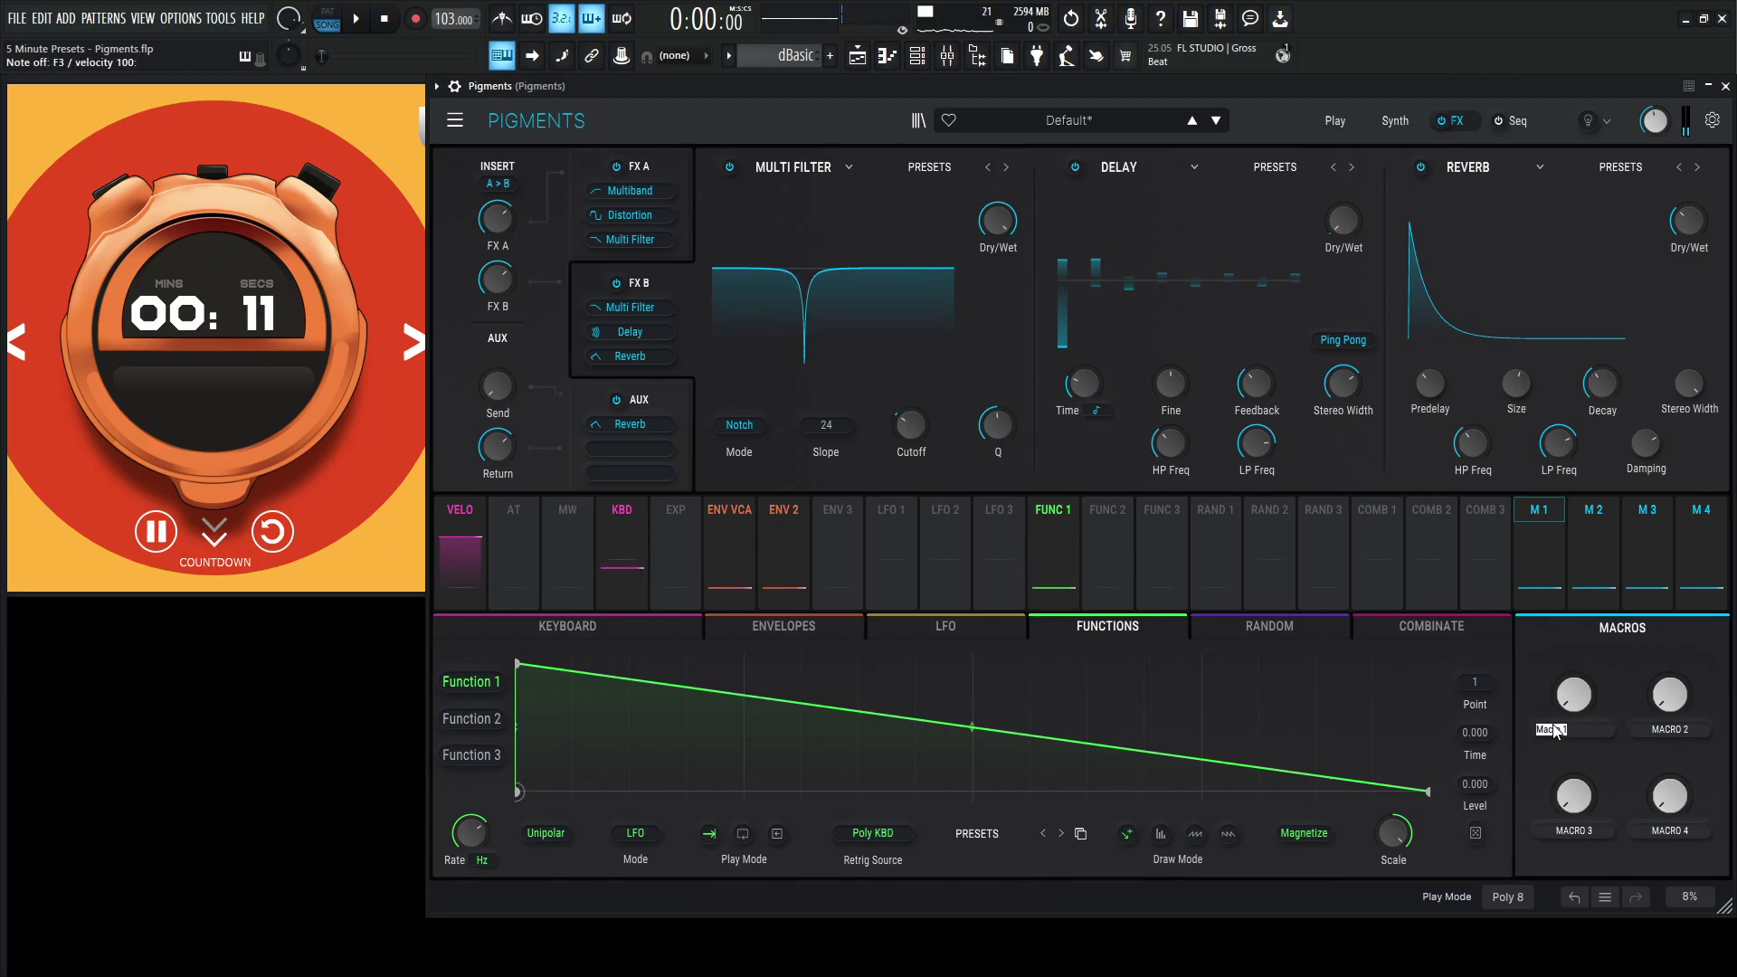
pyautogui.doubleClick(1681, 729)
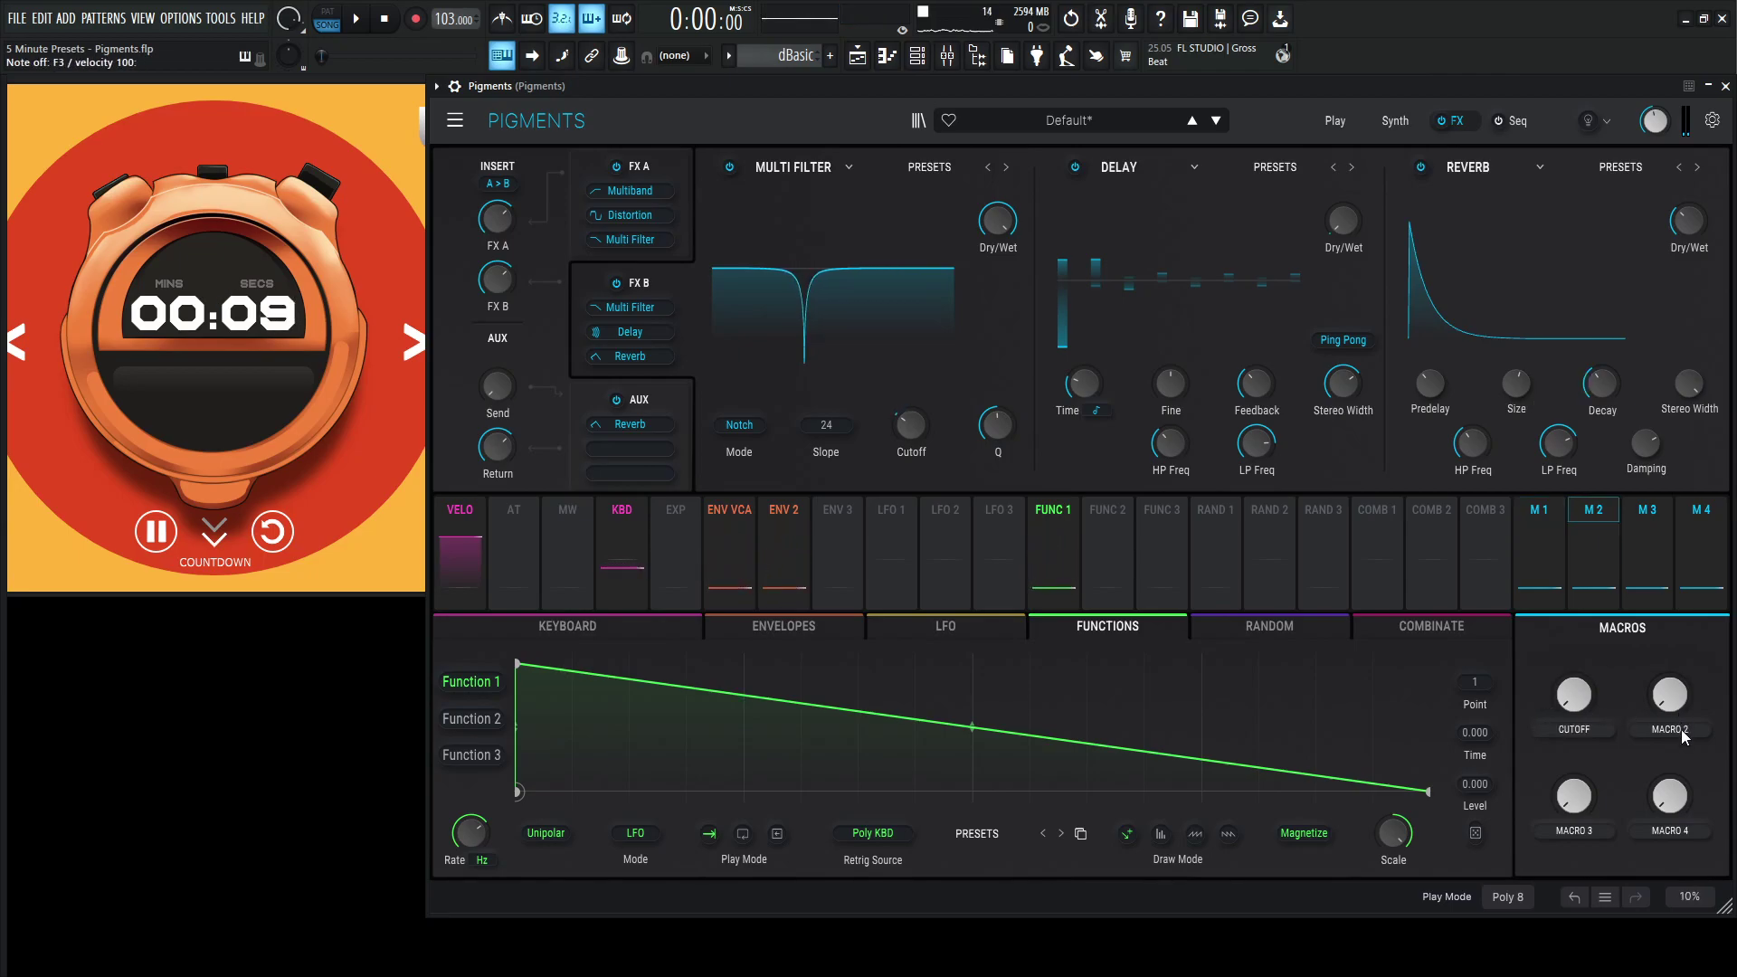
pyautogui.write('RES')
pyautogui.press('Return')
pyautogui.write('S')
pyautogui.press('Return')
pyautogui.write('FX')
pyautogui.press('Return')
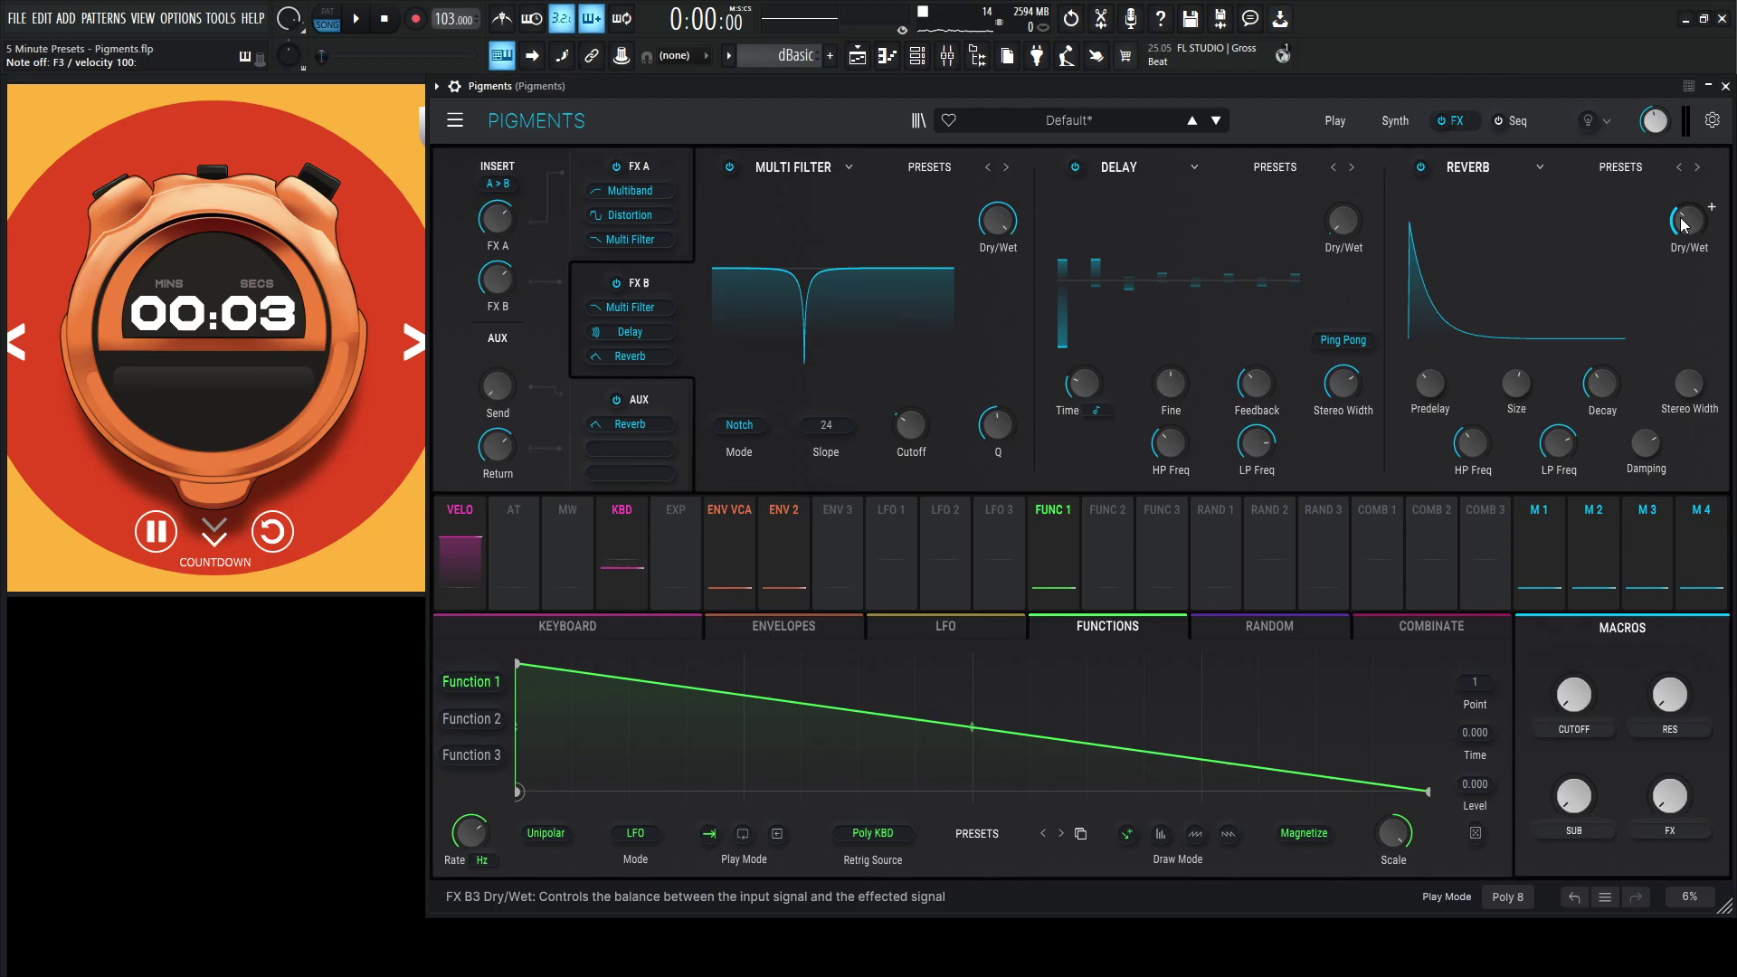
# Step: Set the Reverb's Dry/Wet to 0%, modulate it with Macro 4 at about 0.25, and turn the FX macro up to maximum
pyautogui.moveTo(1681, 258); pyautogui.dragTo(1685, 242)
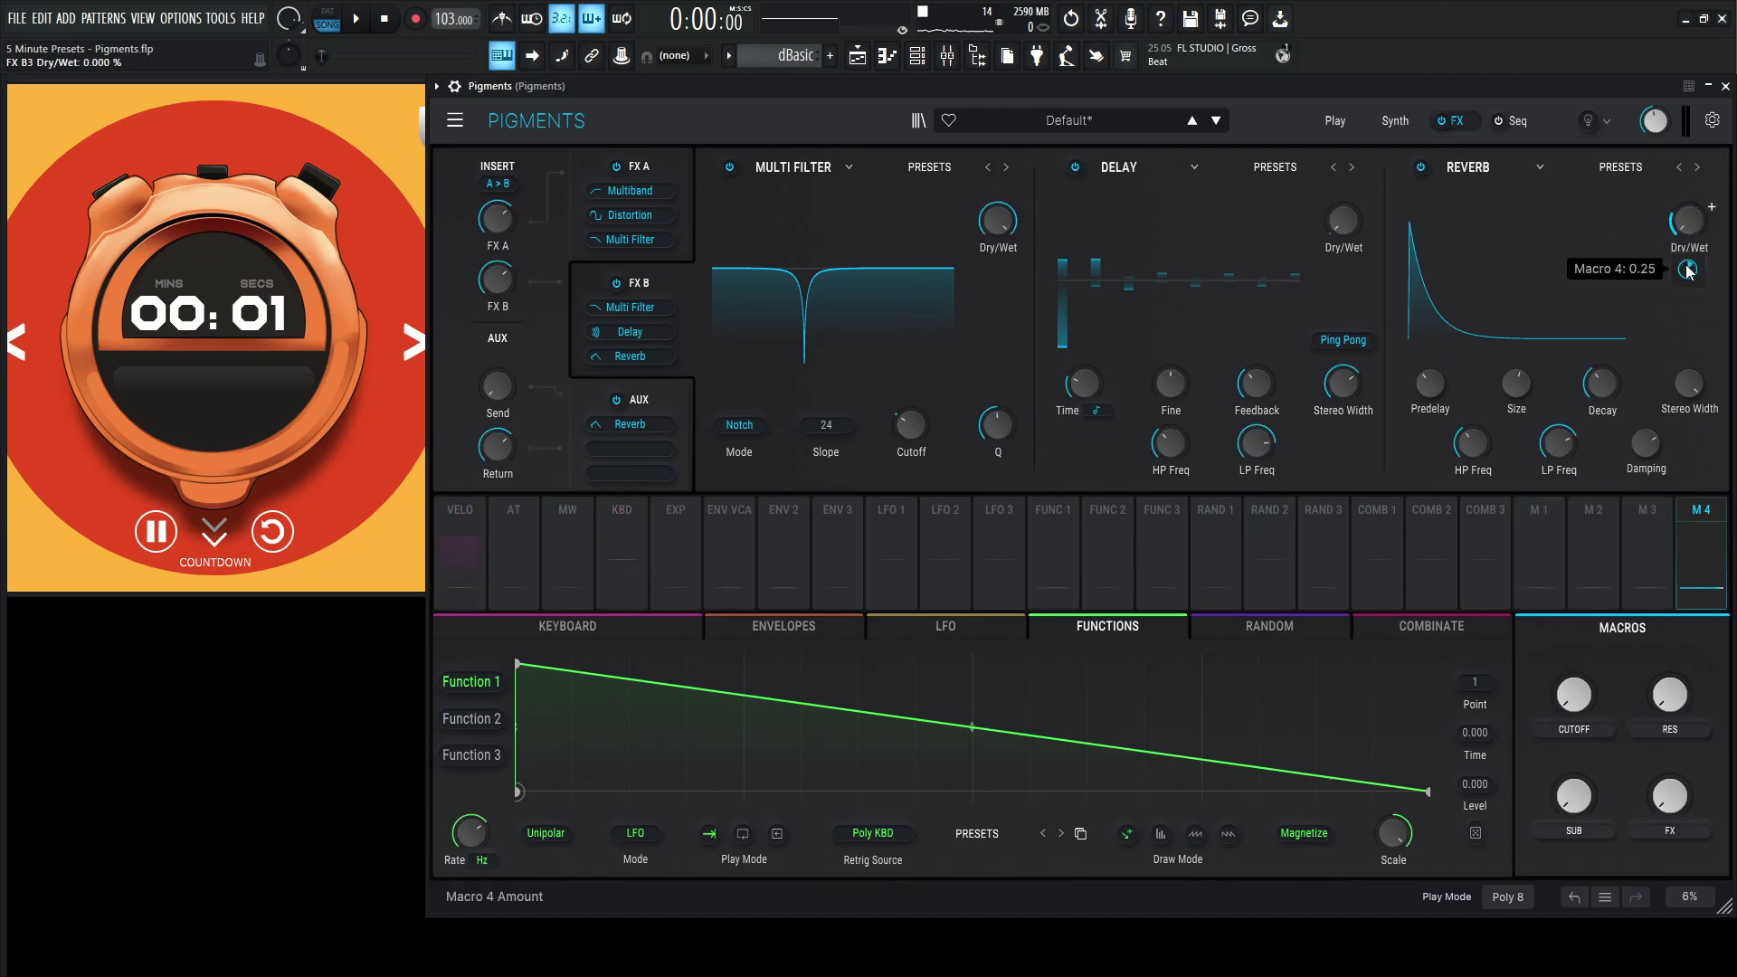
pyautogui.moveTo(1669, 795); pyautogui.dragTo(1642, 357)
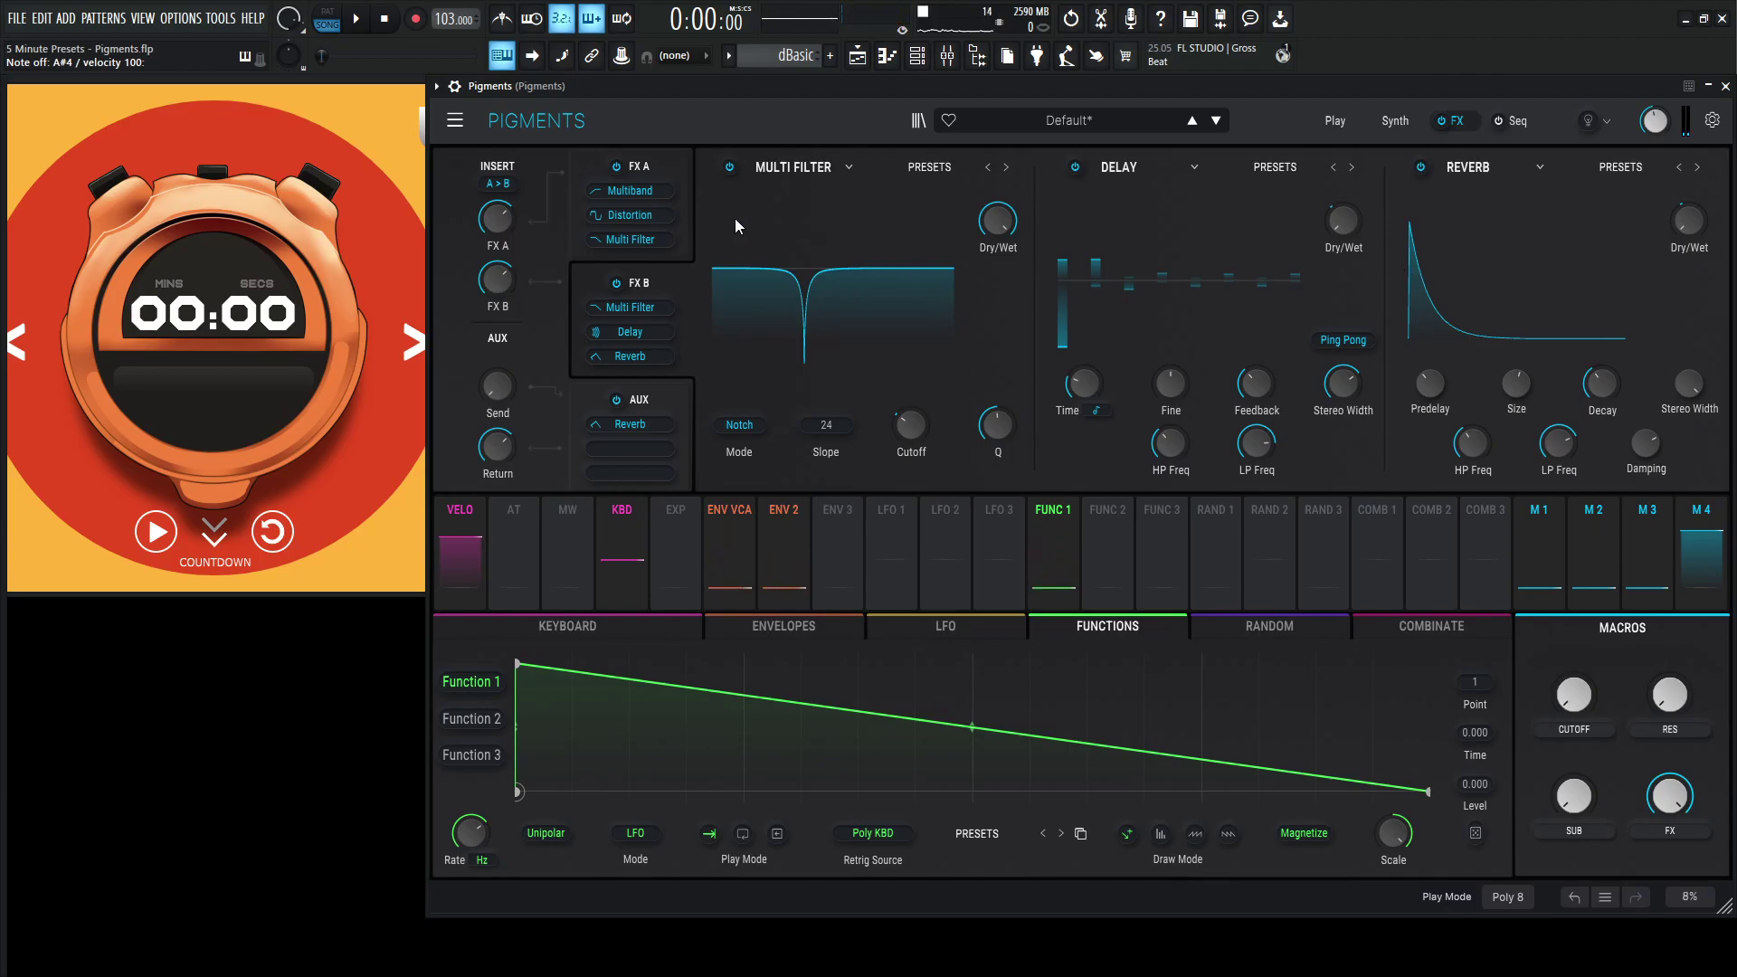
# Step: Audition the patch while raising the Cutoff, Res and Sub macros, leaving Cutoff a little below halfway
pyautogui.click(1398, 121)
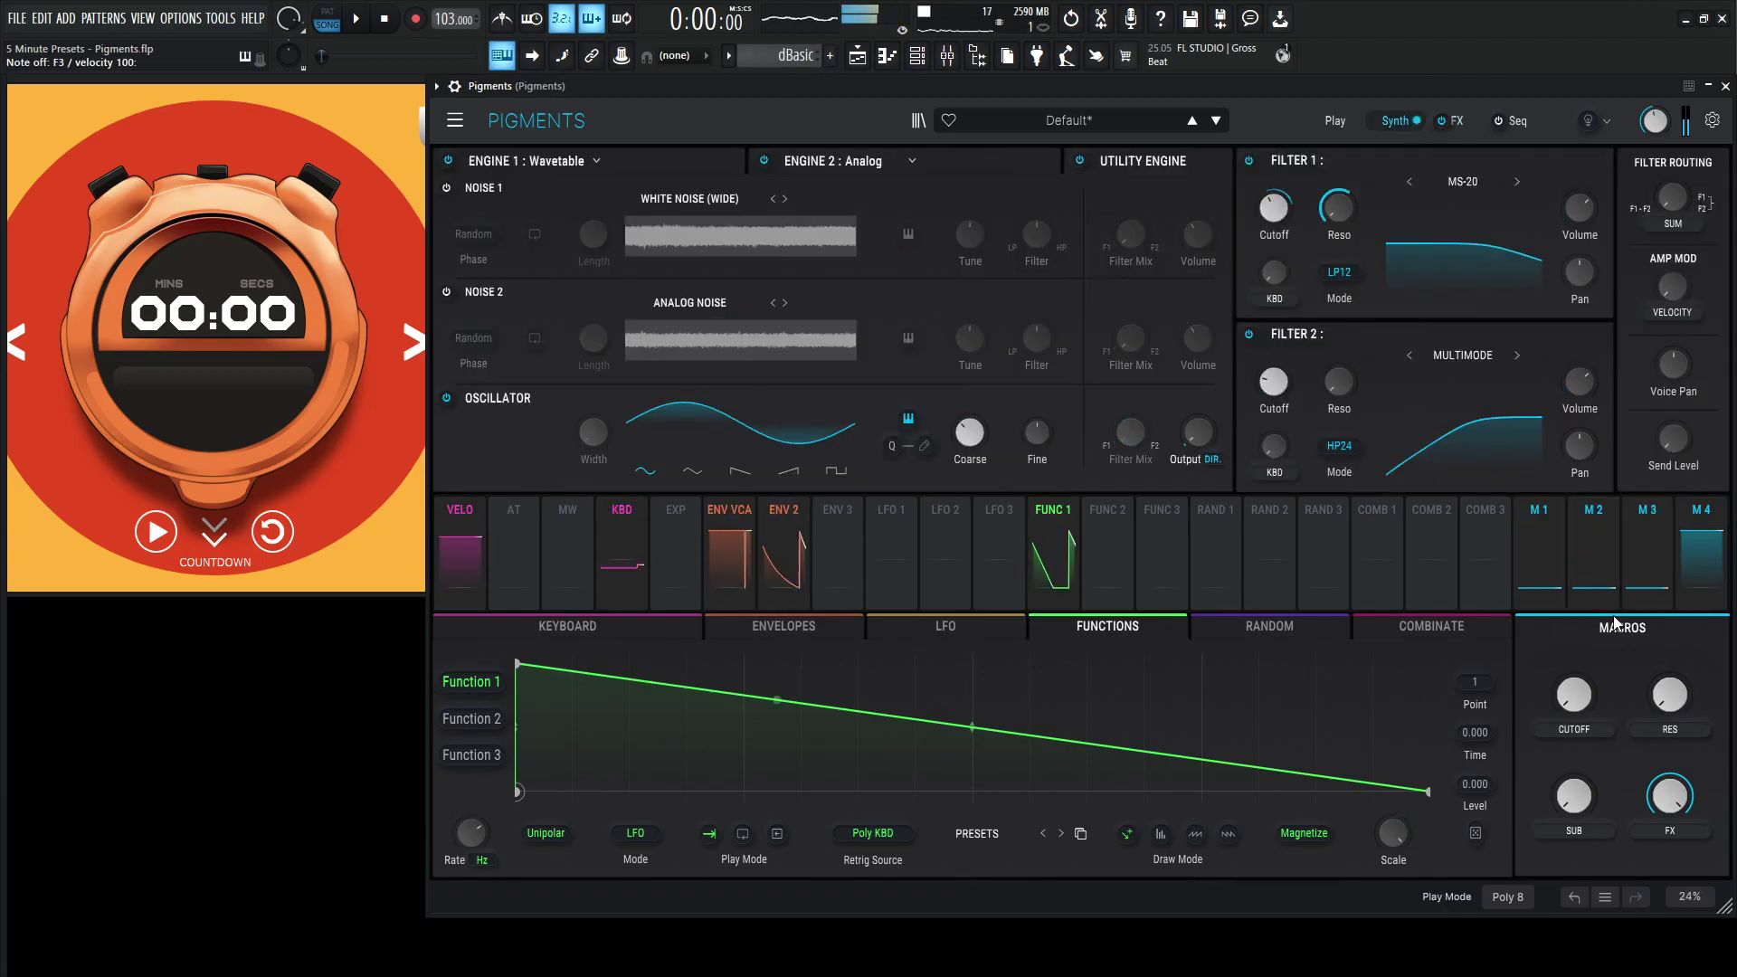
pyautogui.moveTo(1583, 715); pyautogui.dragTo(1583, 640)
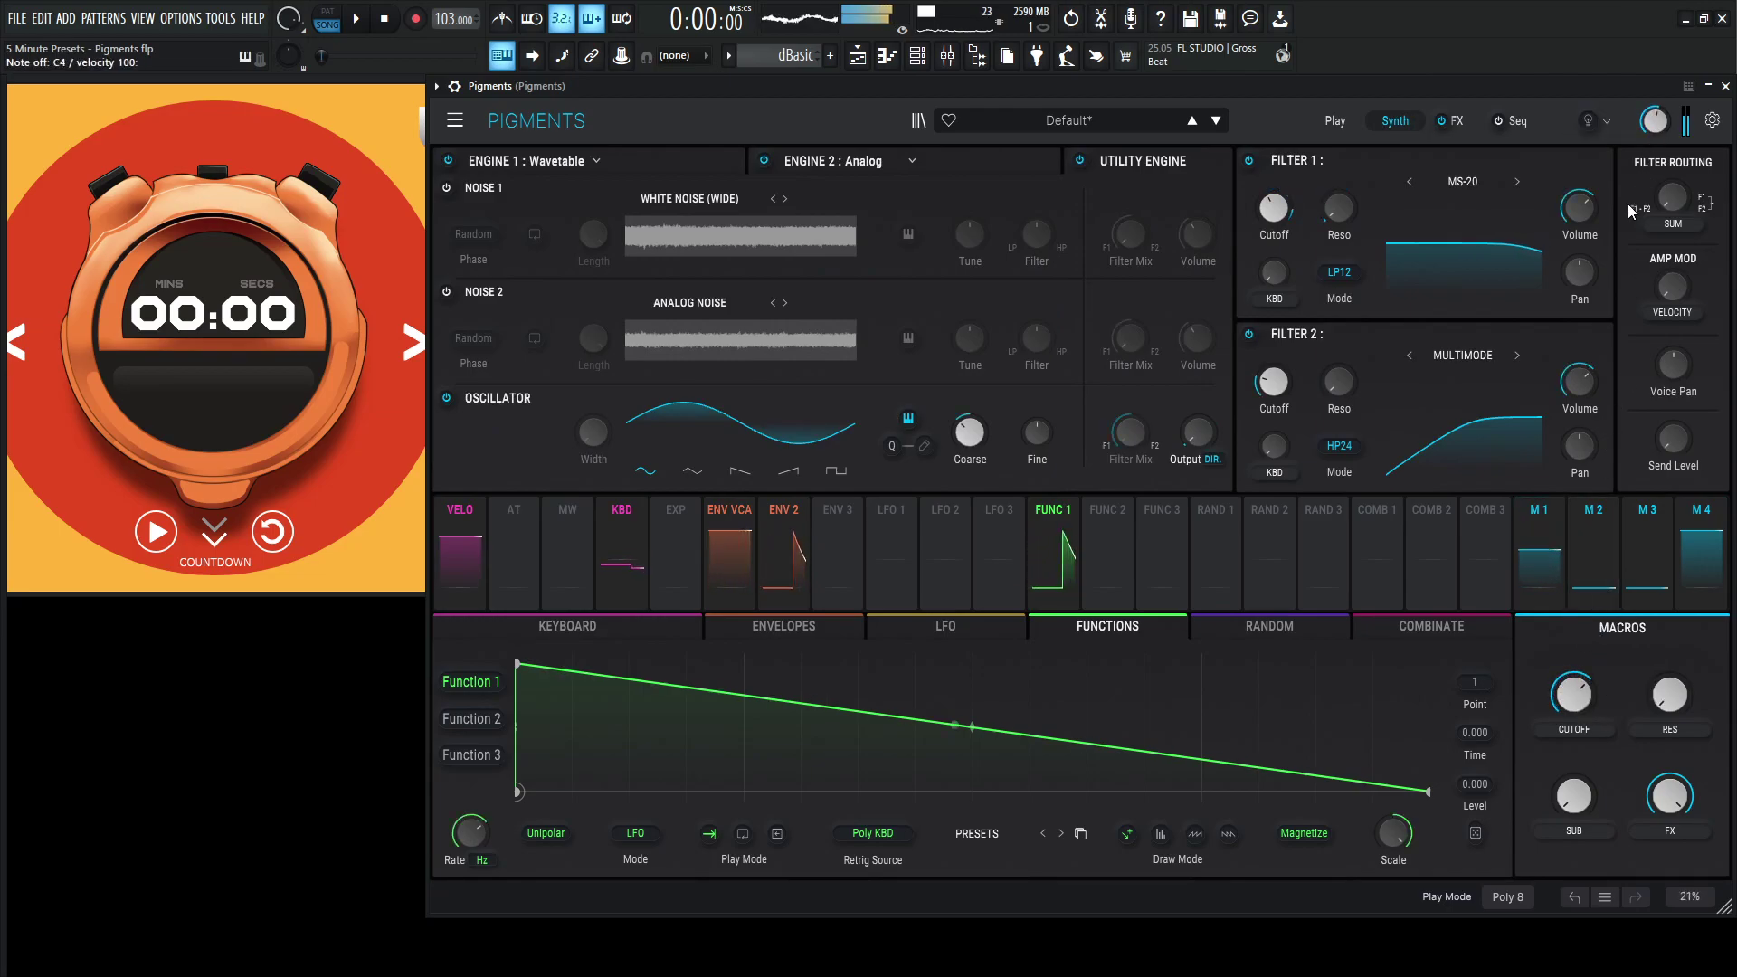
pyautogui.moveTo(1669, 694); pyautogui.dragTo(1573, 672)
pyautogui.moveTo(1573, 796); pyautogui.dragTo(1575, 805)
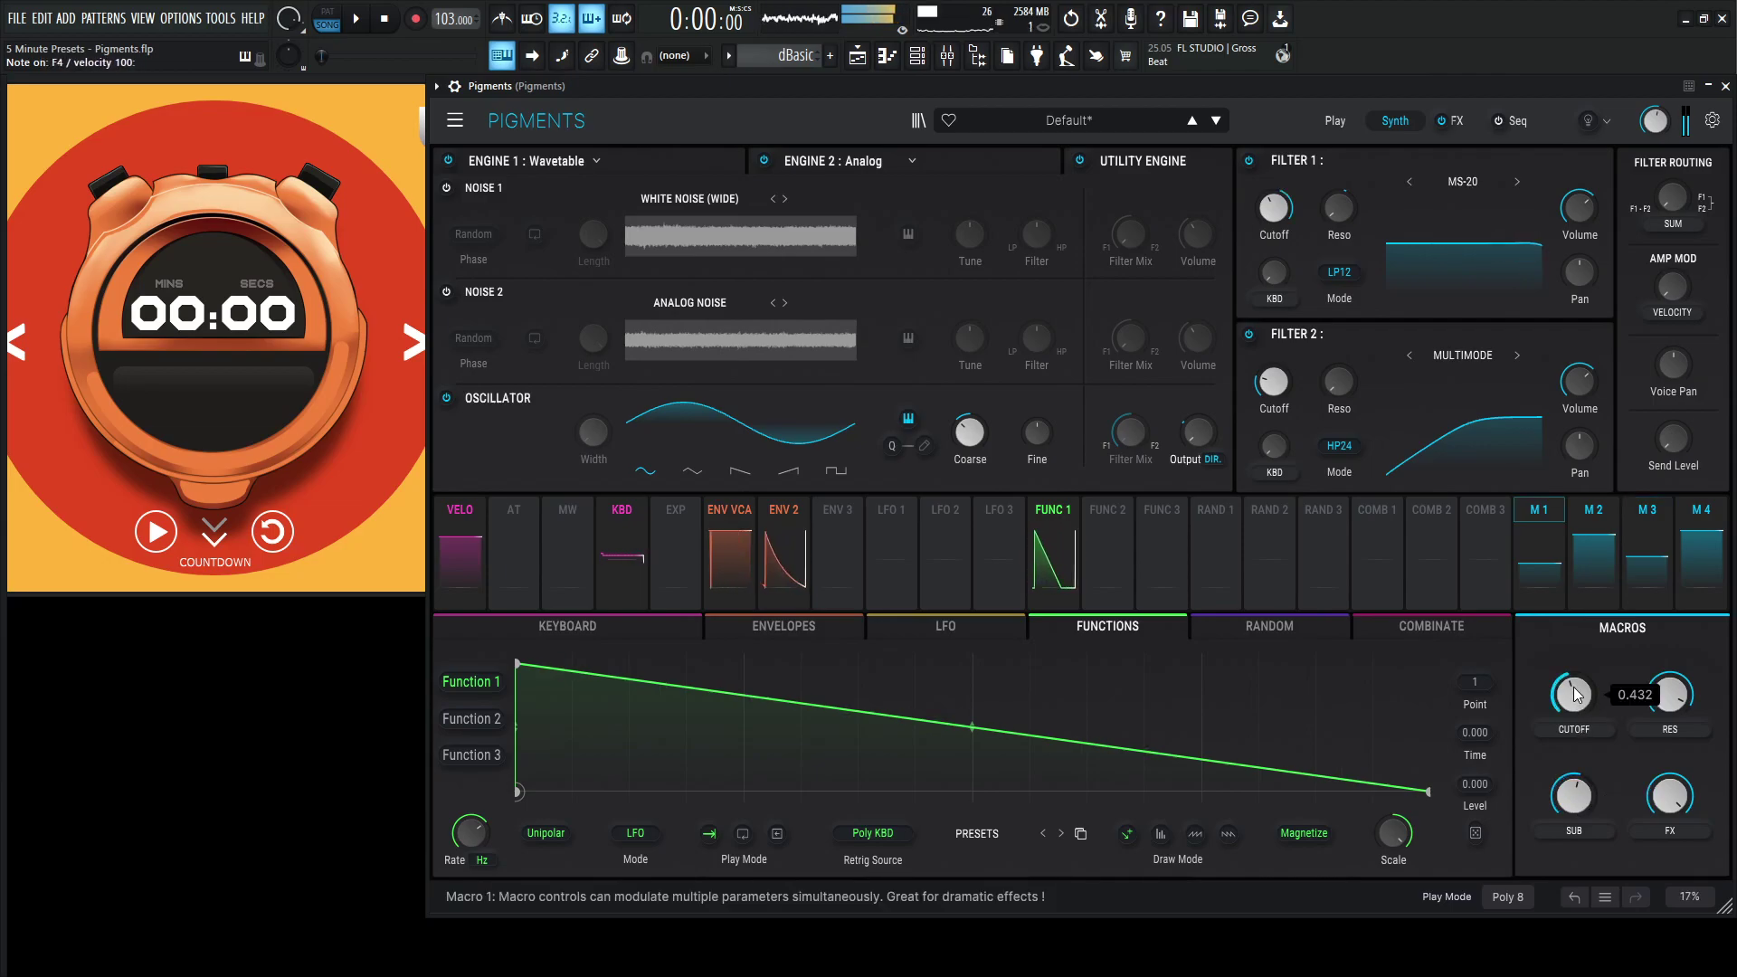
pyautogui.moveTo(1575, 701)
pyautogui.mouseDown()
pyautogui.moveTo(1575, 721)
pyautogui.moveTo(1573, 695)
pyautogui.mouseUp()
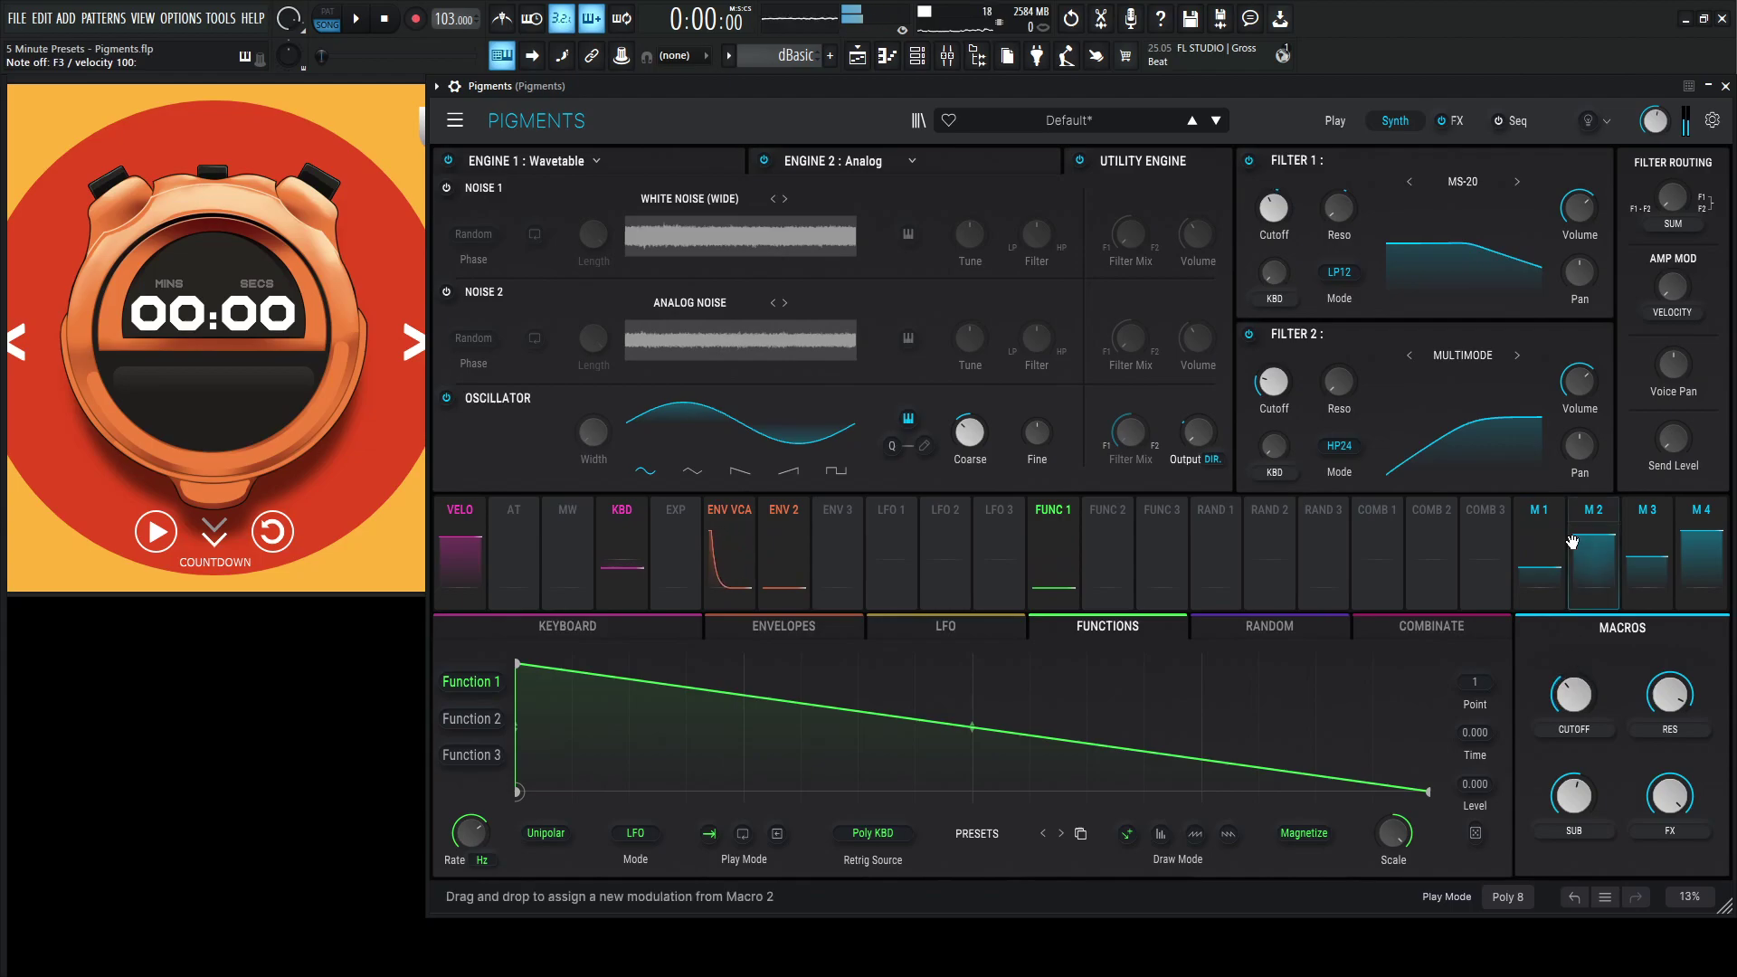
# Step: Switch the active sequencer to the Arpeggiator, raise the Cutoff macro and lower the Res macro while the arpeggio plays
pyautogui.click(1512, 120)
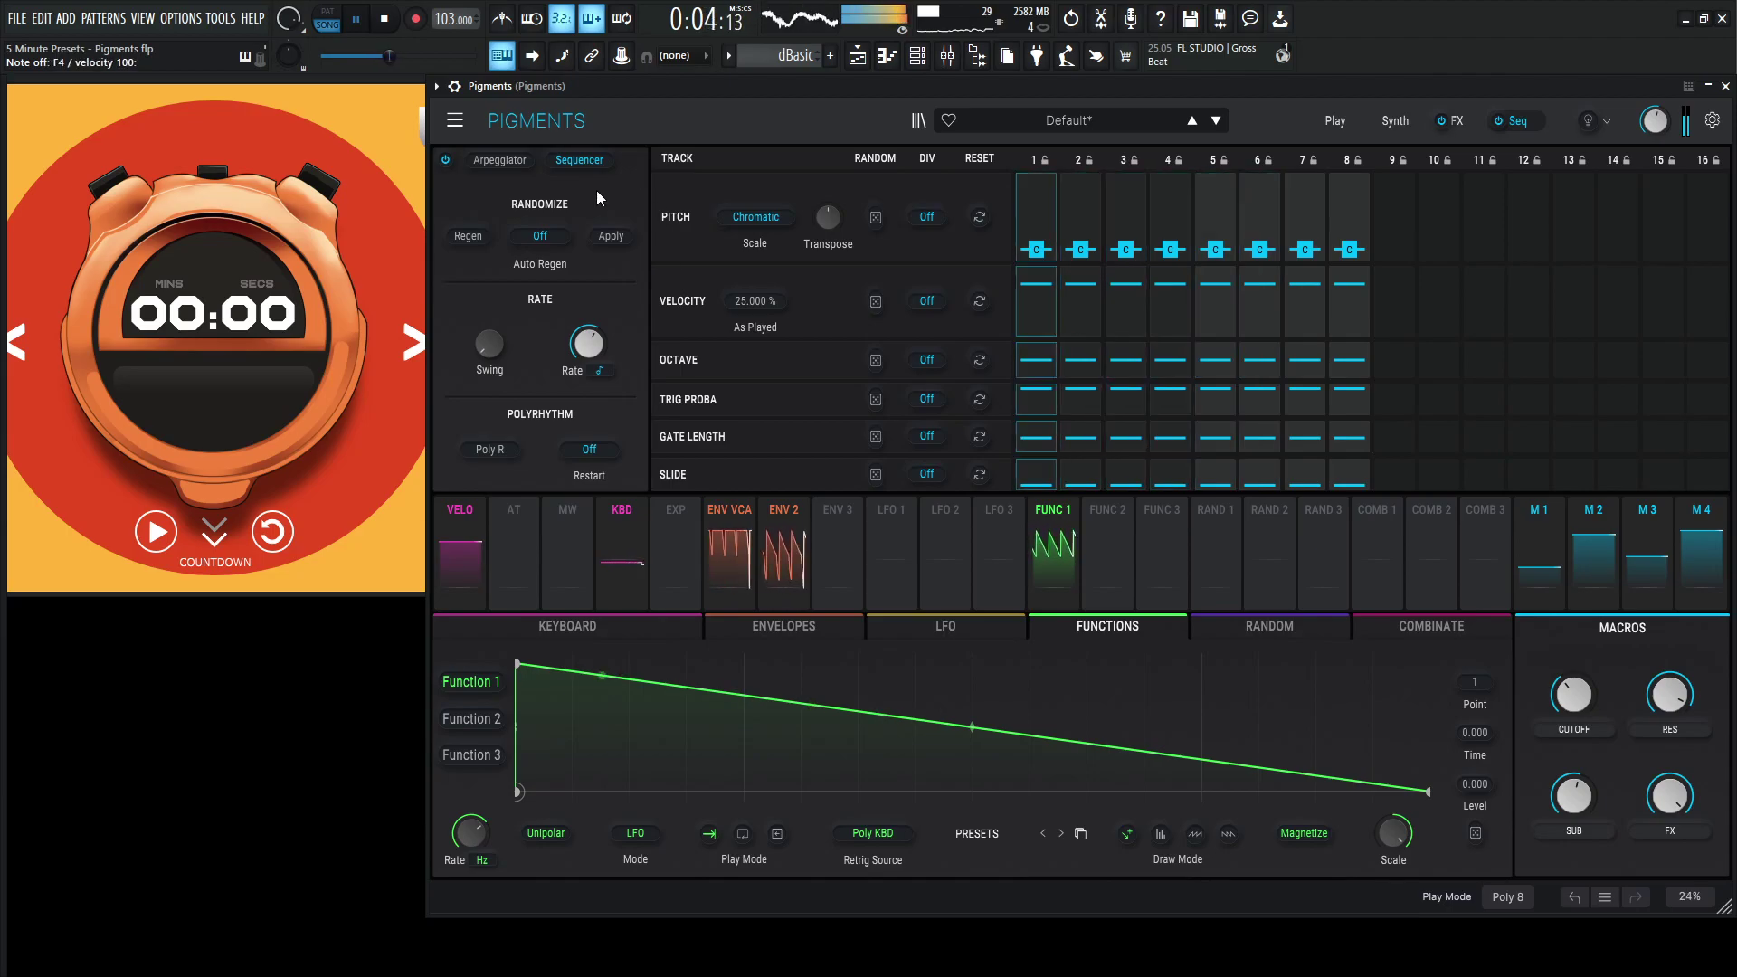
pyautogui.click(516, 167)
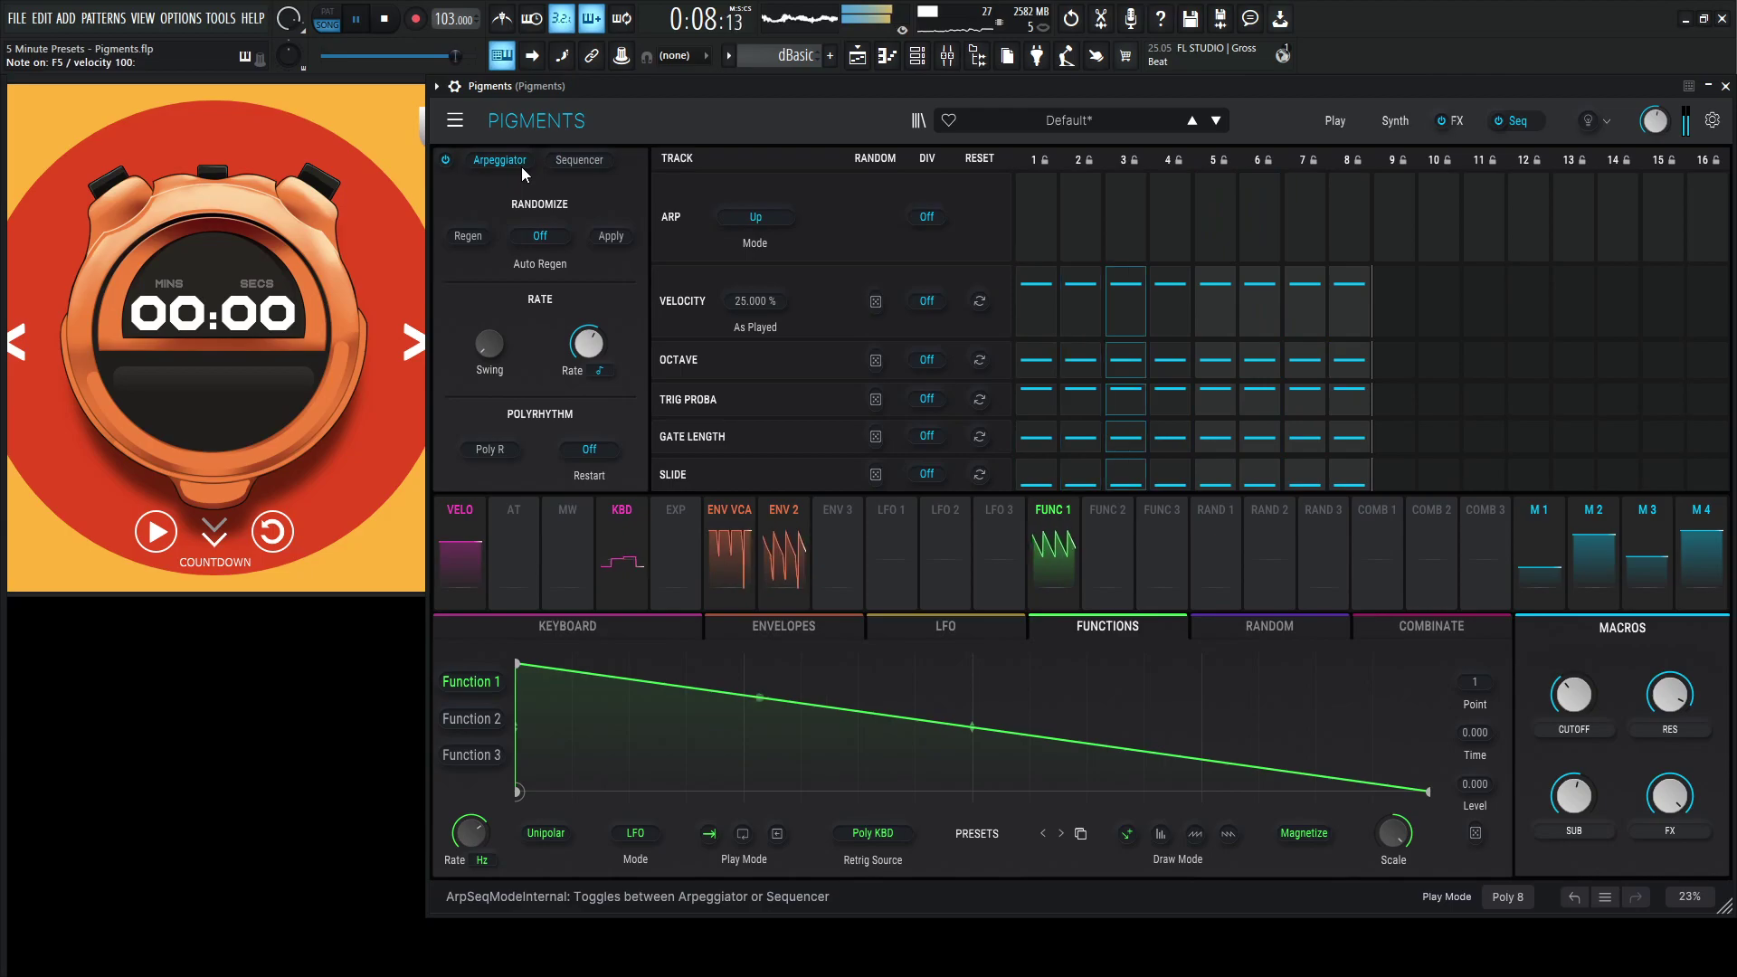
pyautogui.moveTo(1573, 696)
pyautogui.mouseDown()
pyautogui.moveTo(1573, 615)
pyautogui.moveTo(1574, 664)
pyautogui.mouseUp()
pyautogui.moveTo(1667, 697); pyautogui.dragTo(1666, 744)
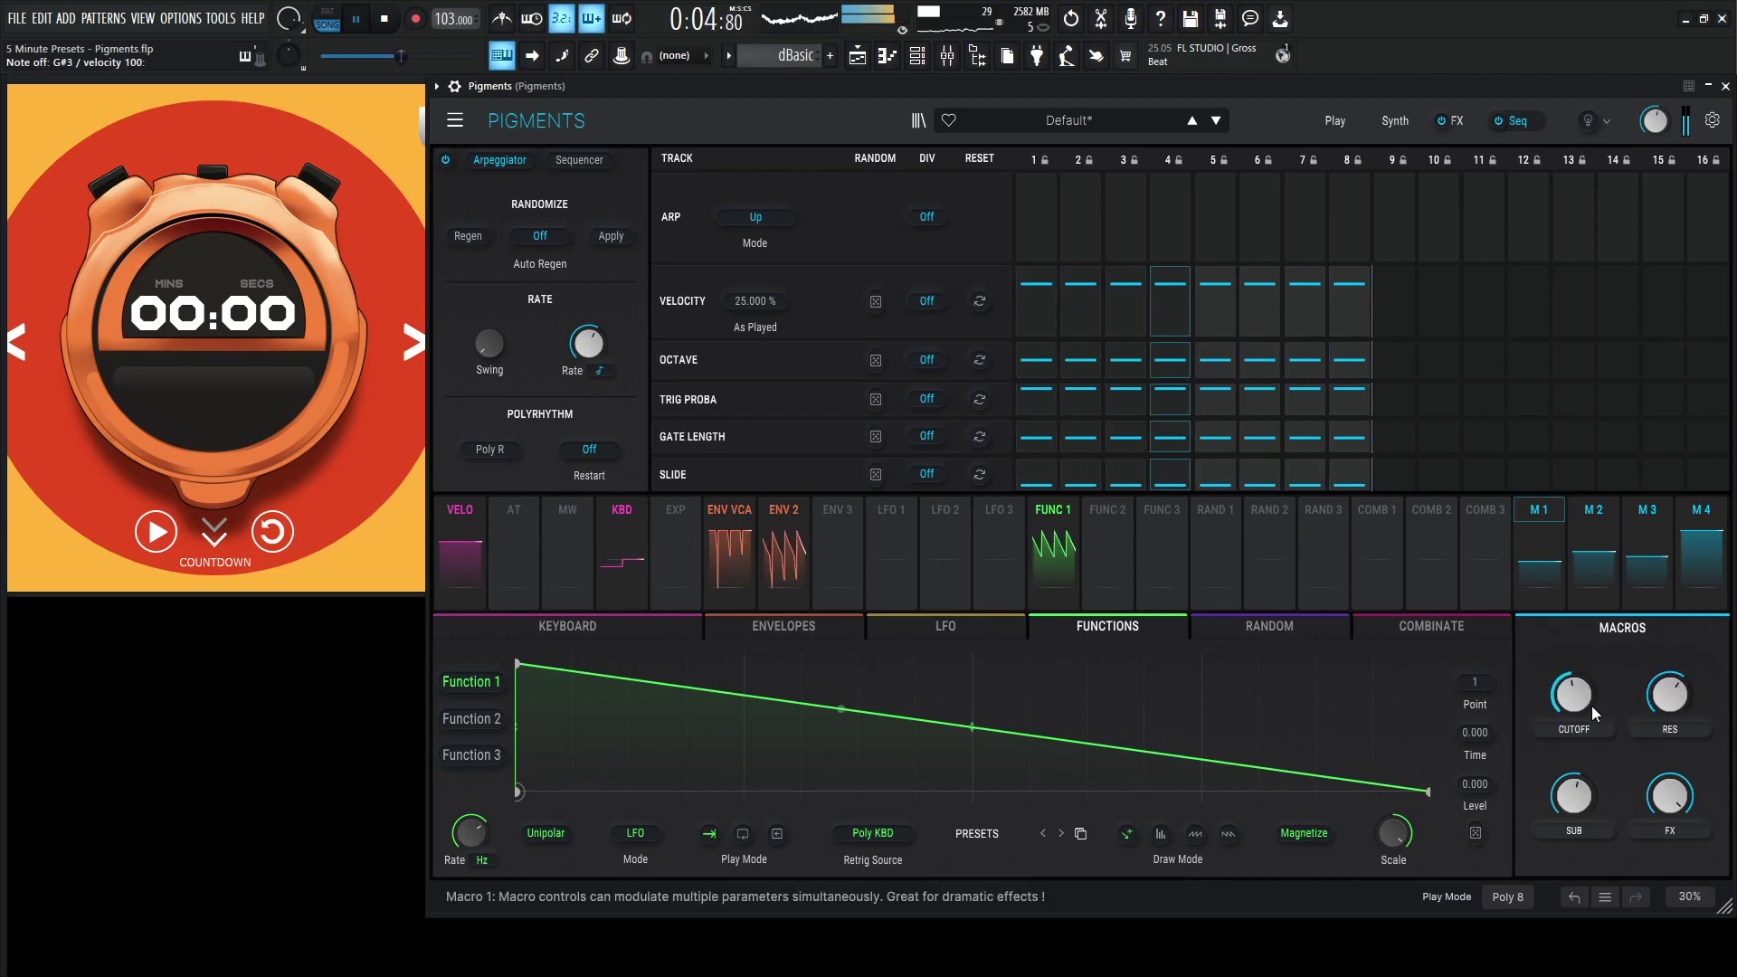
# Step: Stop playback and deactivate the Arpeggiator
pyautogui.press('space')
pyautogui.click(1496, 123)
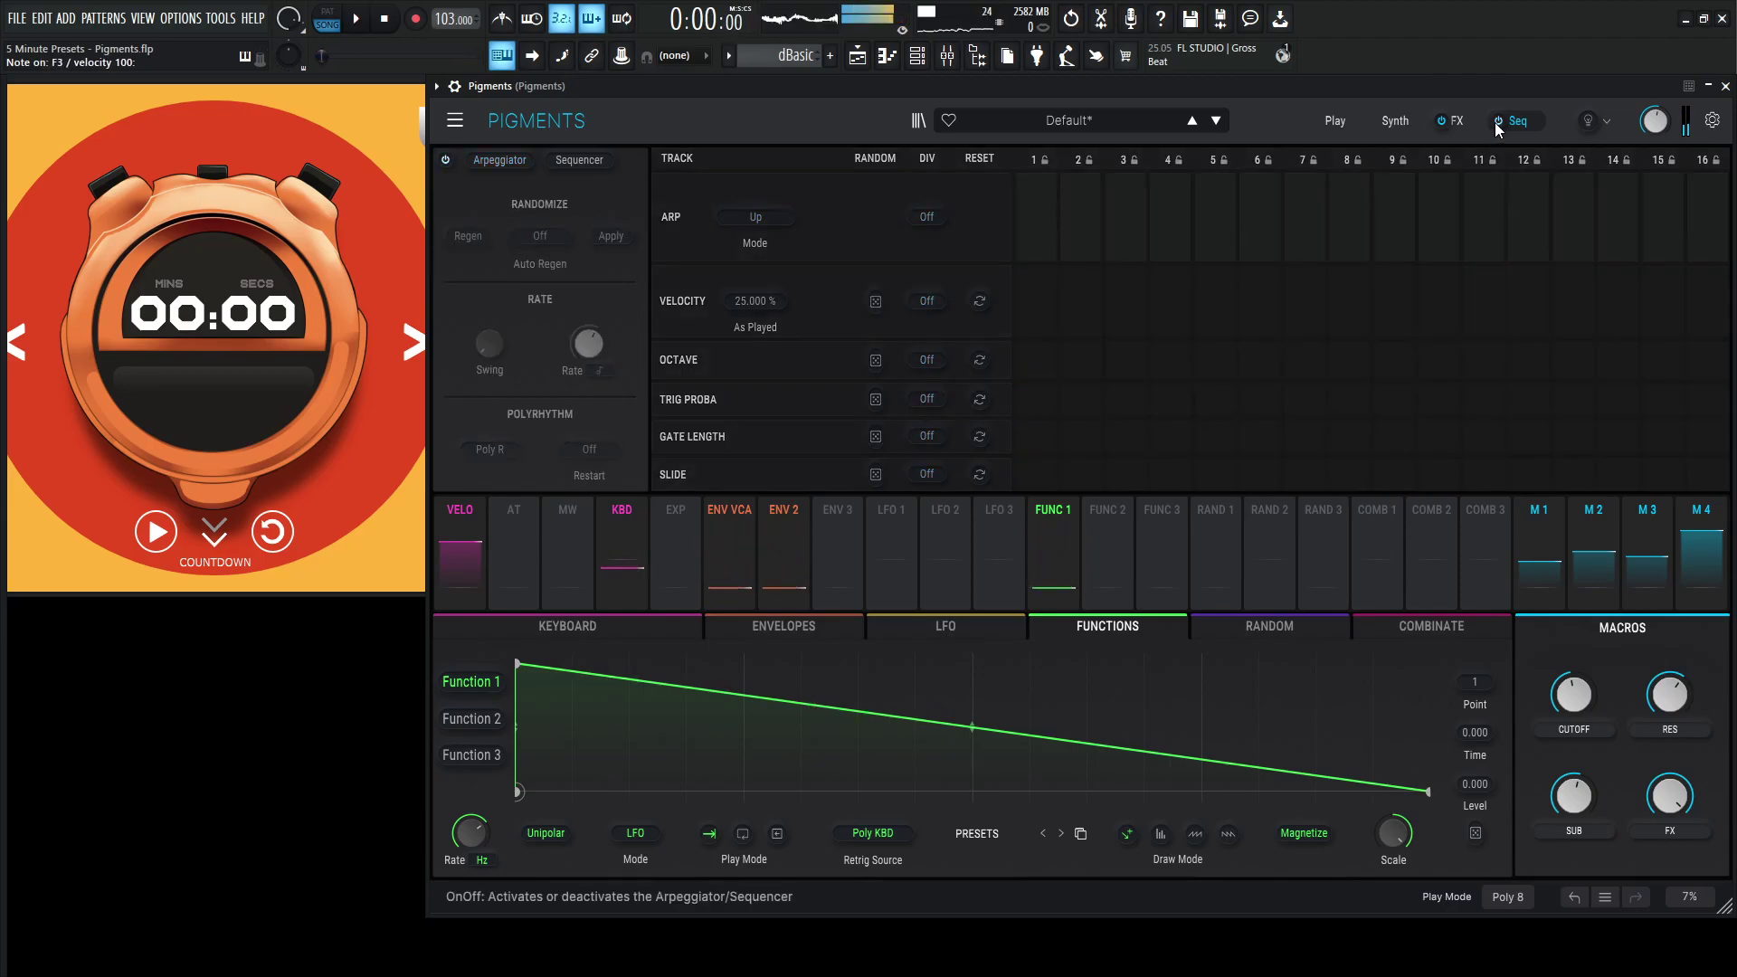